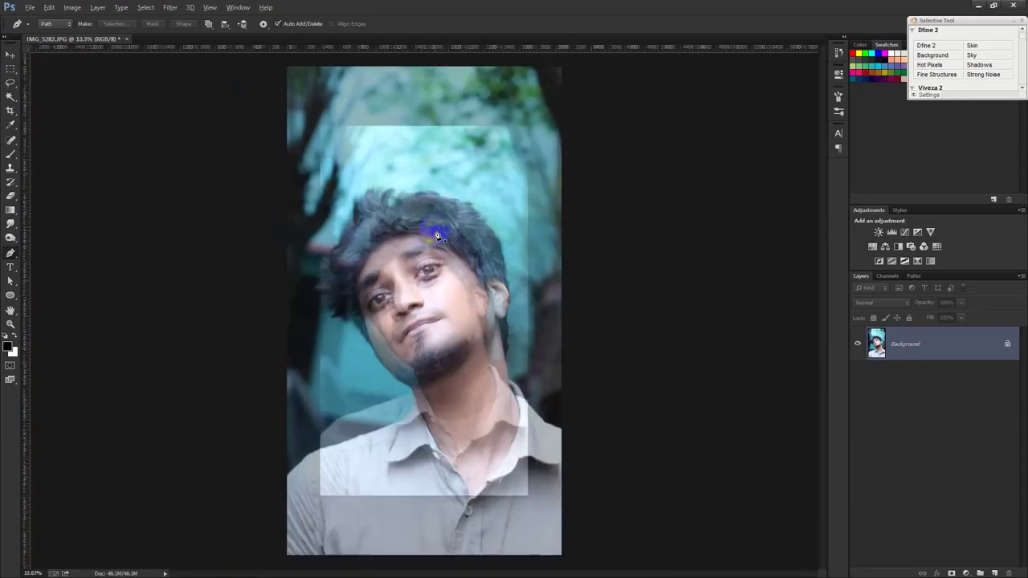
Crop the portrait's top edge down to just above the man's hair, then zoom in on the face
key("c")
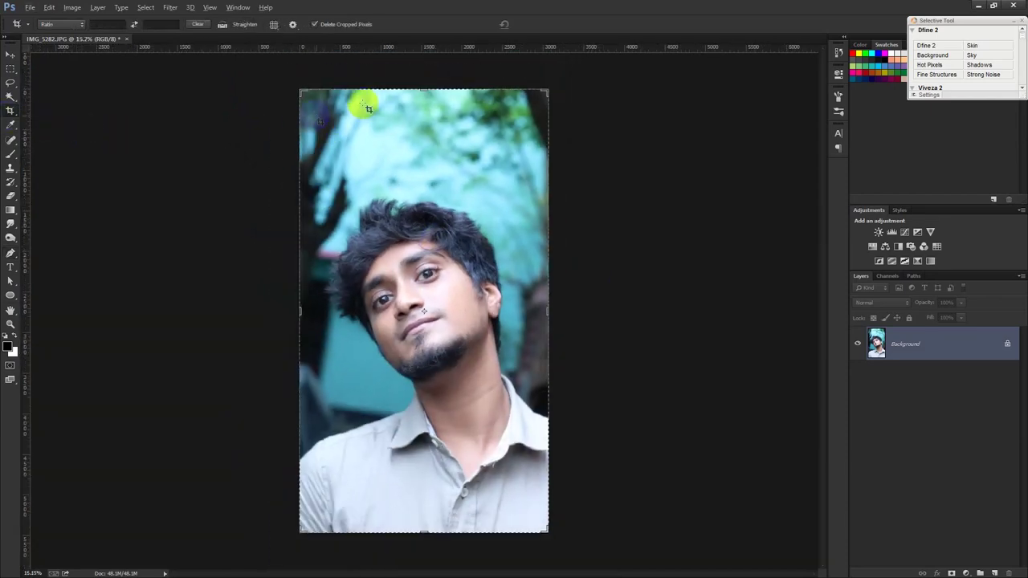
left_click_drag(420, 90, 424, 130)
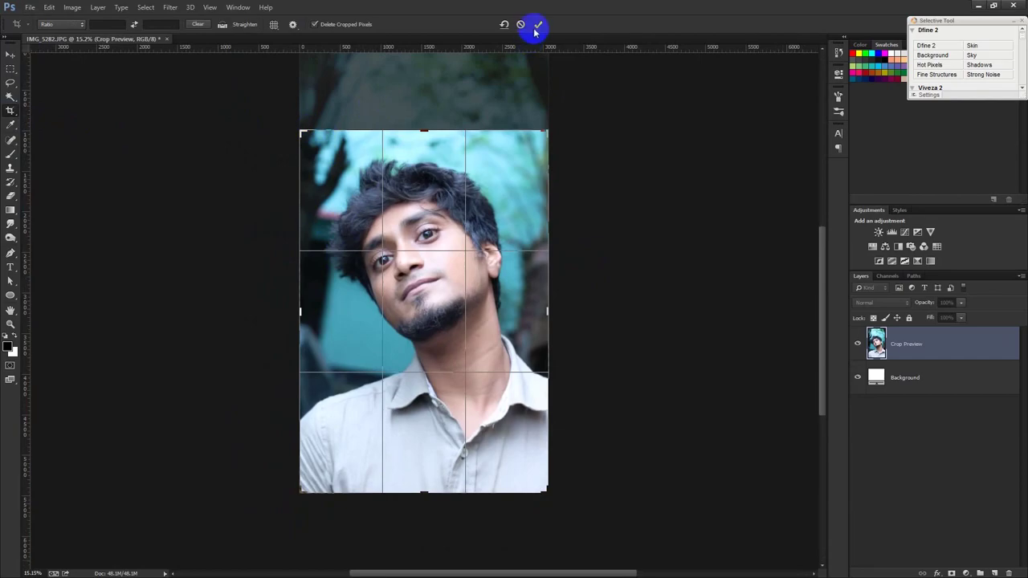
left_click(536, 28)
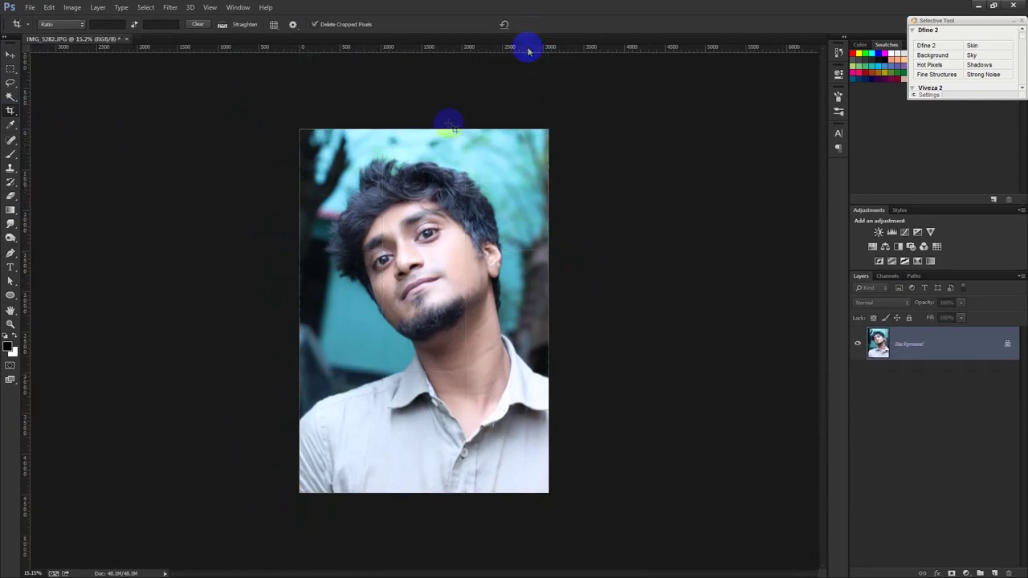
left_click(11, 54)
left_click_drag(469, 275, 395, 203)
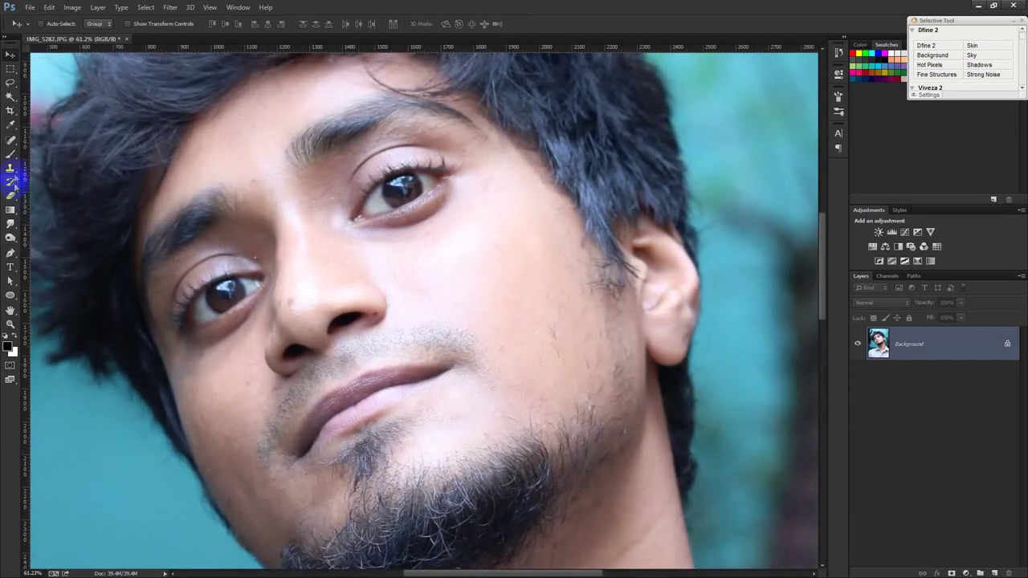
Heal a forehead blemish with the Spot Healing Brush
right_click(10, 140)
left_click(56, 141)
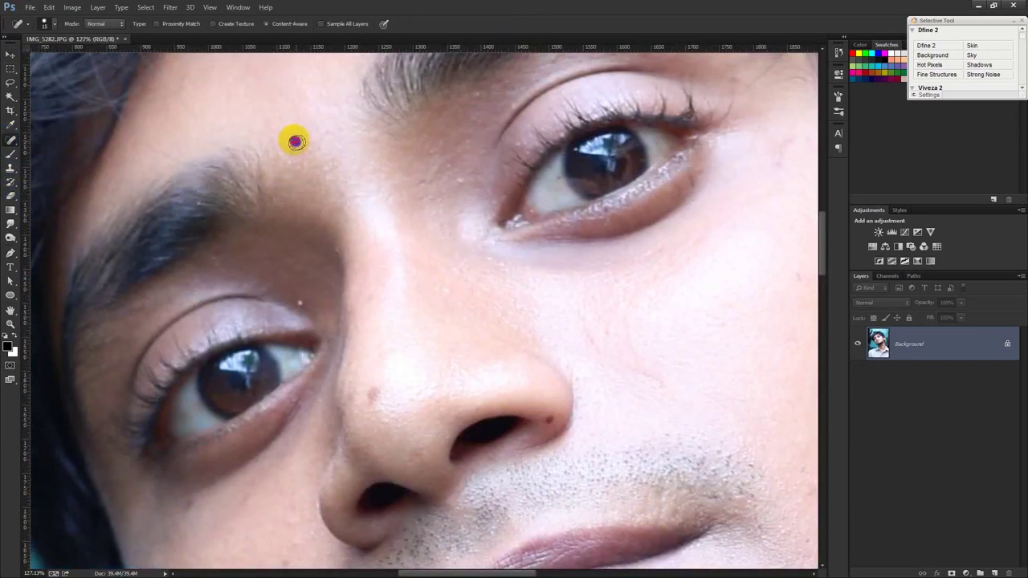
left_click(296, 142)
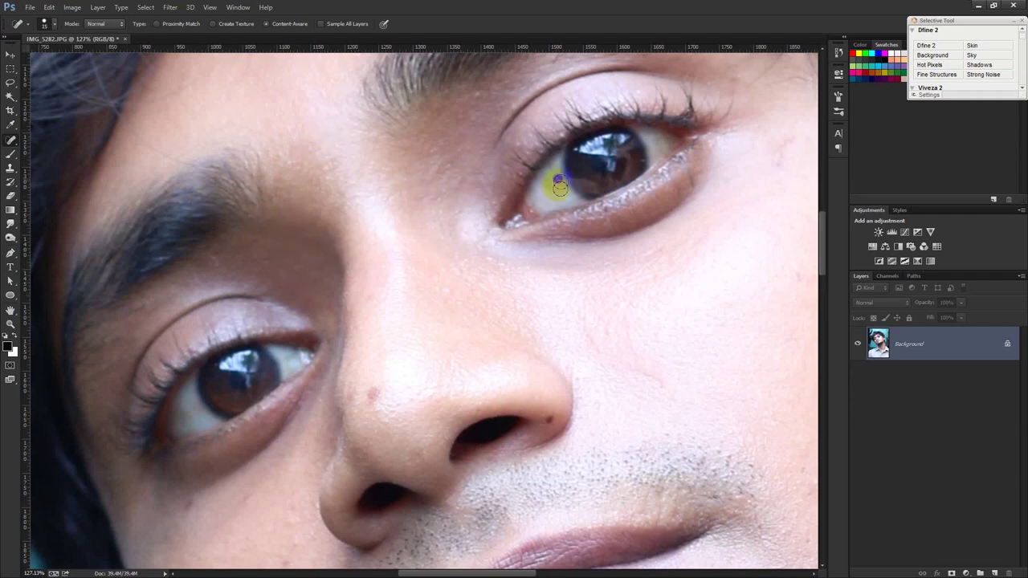
scroll(338, 377, "down", 3)
scroll(249, 339, "down", 2)
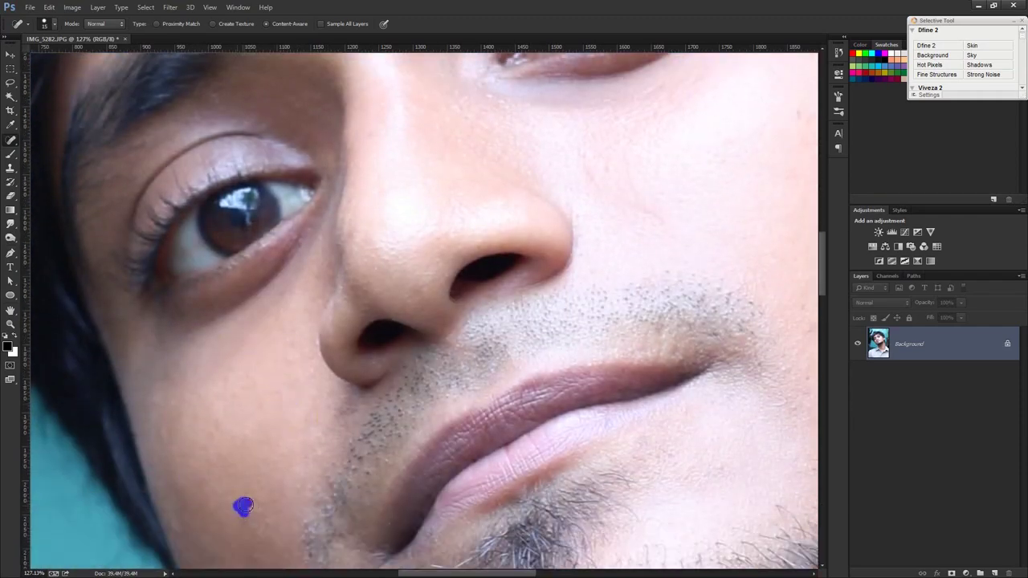
scroll(243, 506, "down", 5)
scroll(283, 472, "right", 4)
scroll(522, 218, "right", 5)
scroll(523, 218, "up", 2)
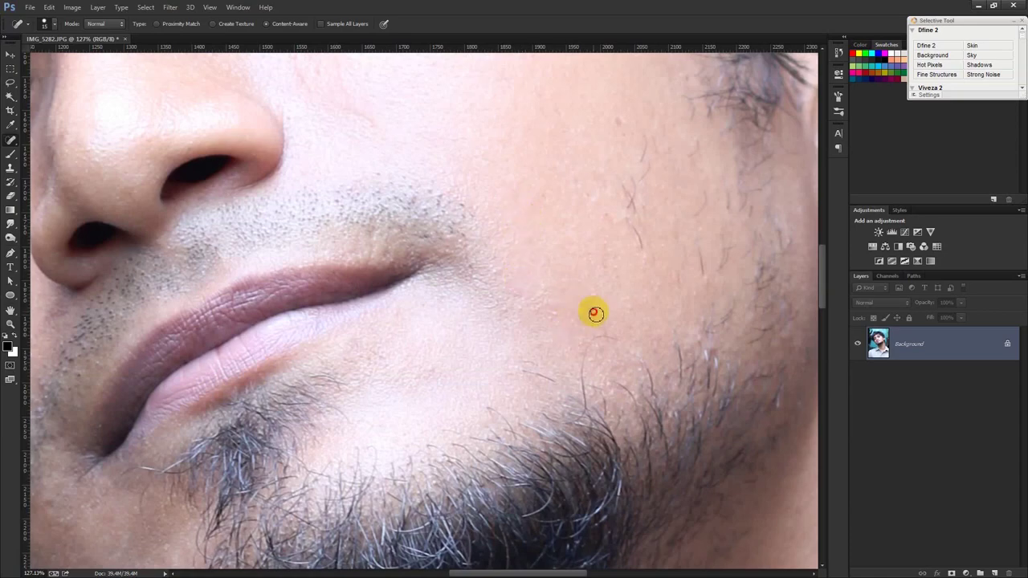
scroll(592, 310, "up", 4)
Heal the blemishes scattered across the man's cheek
left_click(594, 337)
left_click(565, 385)
left_click(500, 321)
scroll(500, 322, "down", 2)
left_click(552, 418)
scroll(361, 314, "down", 3)
scroll(423, 156, "up", 3)
scroll(470, 330, "up", 3)
Heal the spots at the hairline and on the neck
left_click(433, 153)
scroll(294, 217, "left", 6)
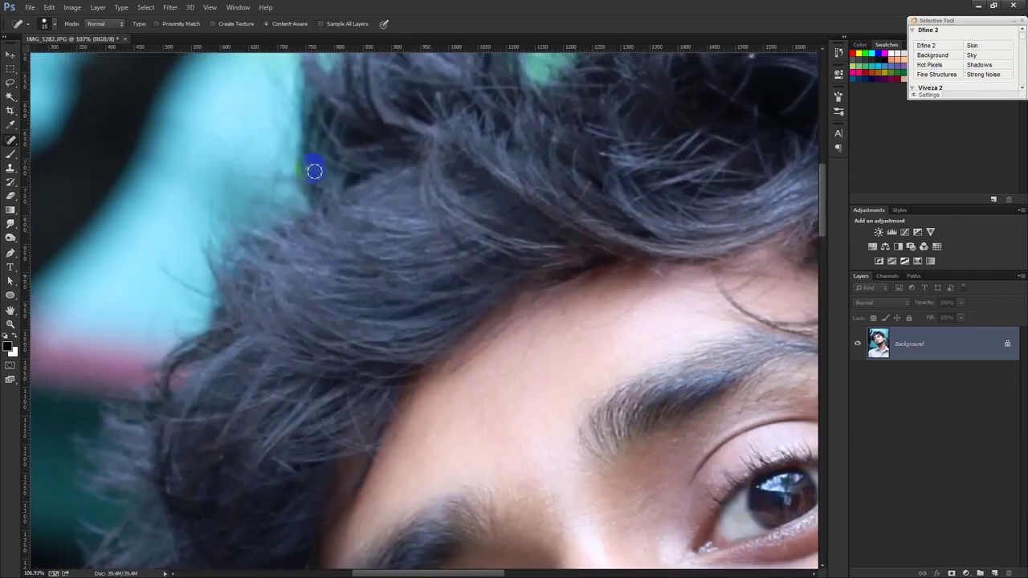
scroll(712, 234, "down", 3)
scroll(459, 345, "down", 3)
scroll(435, 355, "up", 3)
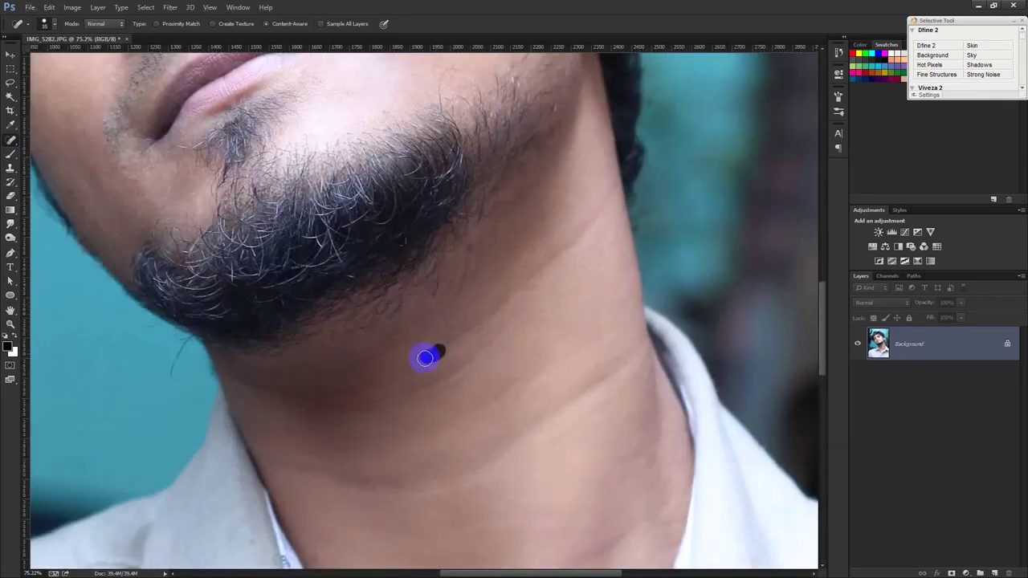
scroll(482, 284, "down", 2)
scroll(482, 284, "down", 3)
left_click(465, 280)
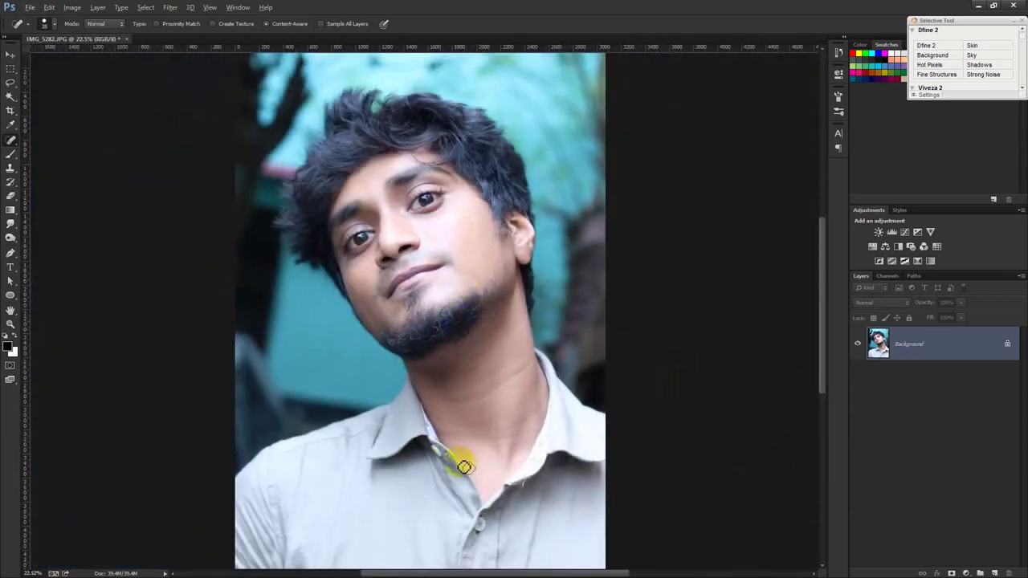
Apply Auto Color to correct the photo's colour balance
left_click(73, 7)
left_click(96, 62)
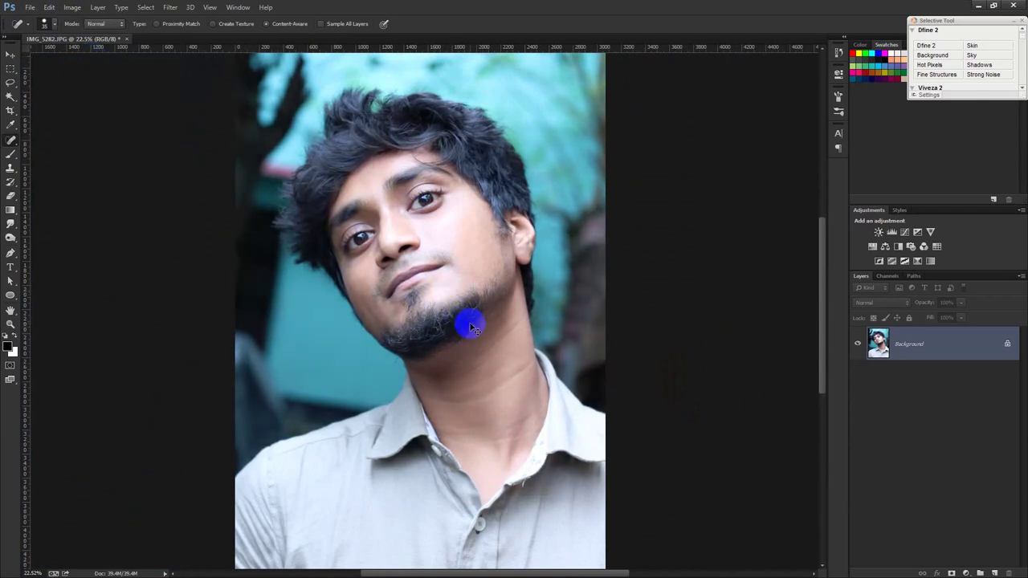
left_click(467, 279)
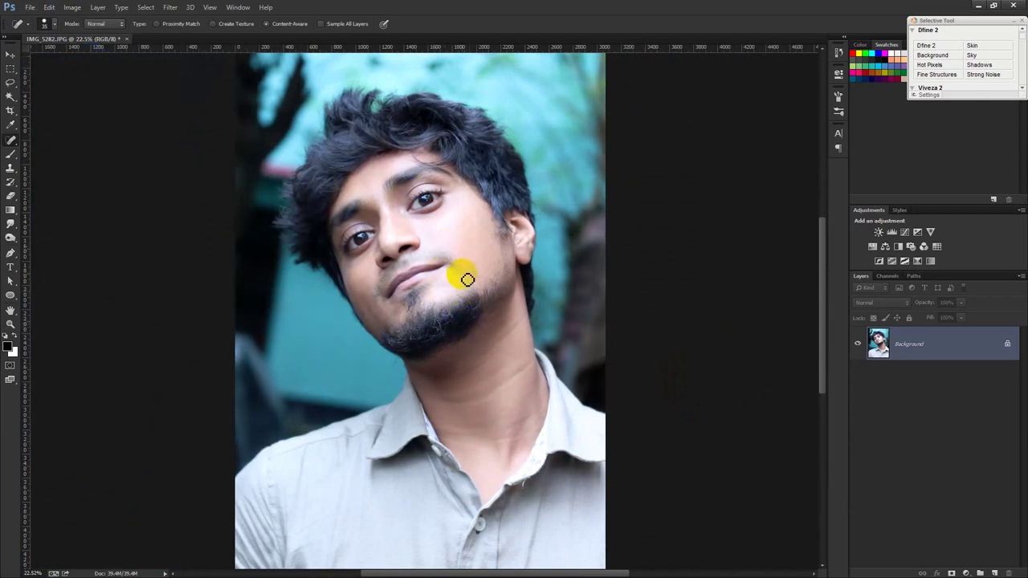
In Camera Raw Filter, set Shadows +8, Highlights -53, Whites +19, and adjust Clarity
left_click(171, 7)
left_click(195, 69)
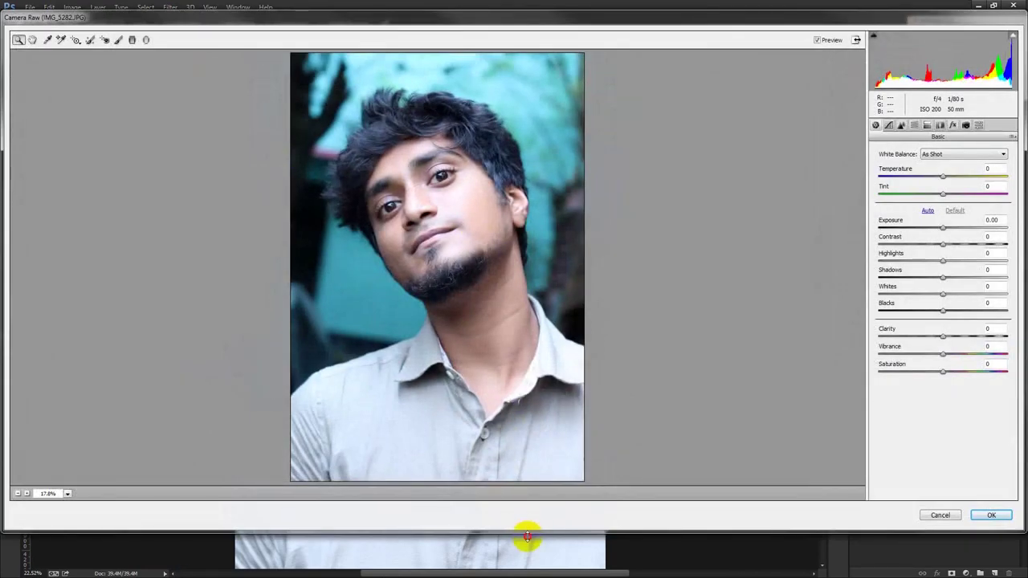
left_click_drag(527, 537, 530, 564)
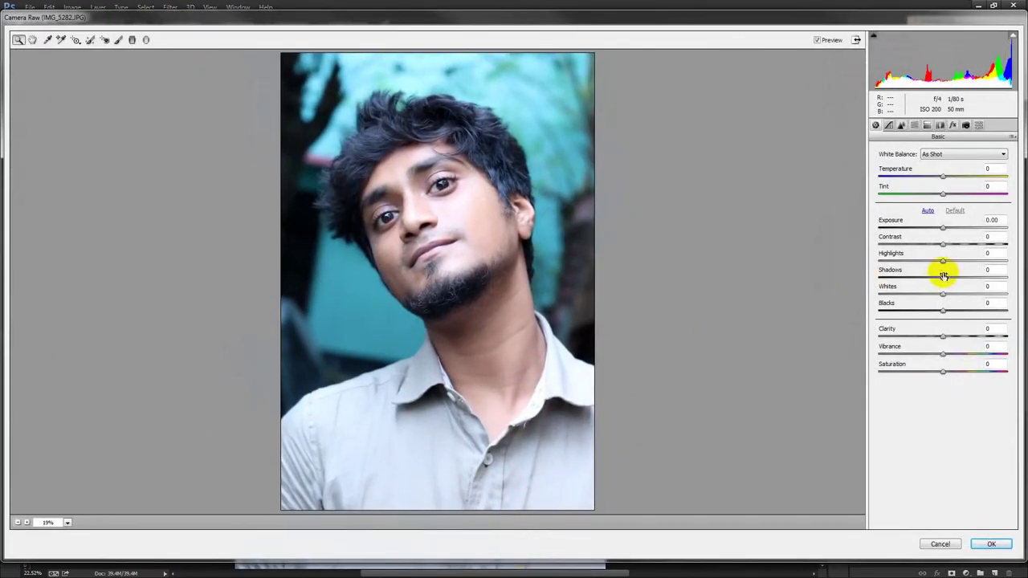
mouse_move(943, 279)
left_mouse_down()
mouse_move(908, 278)
mouse_move(978, 281)
mouse_move(924, 289)
left_mouse_up()
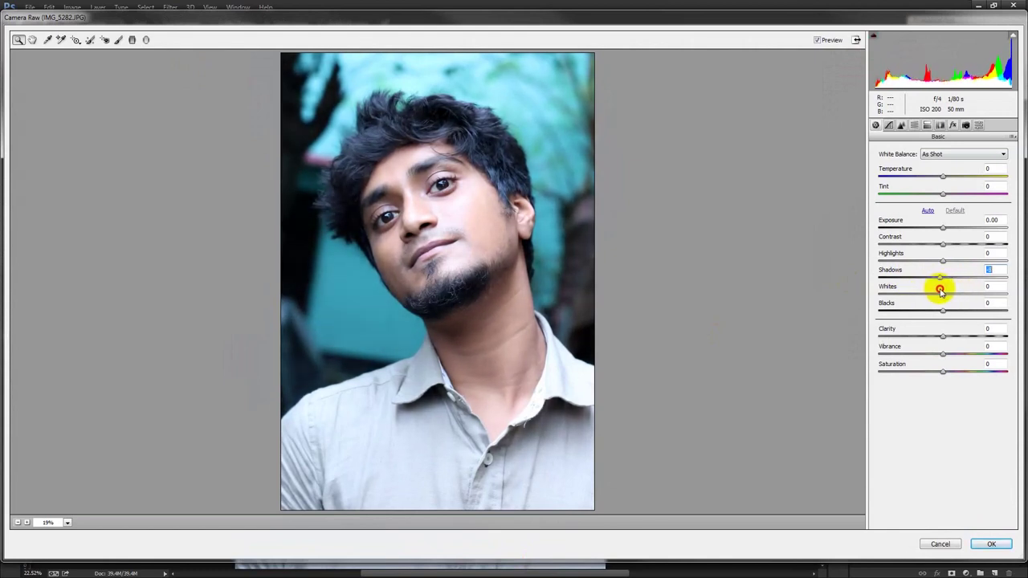
left_click_drag(936, 264, 910, 257)
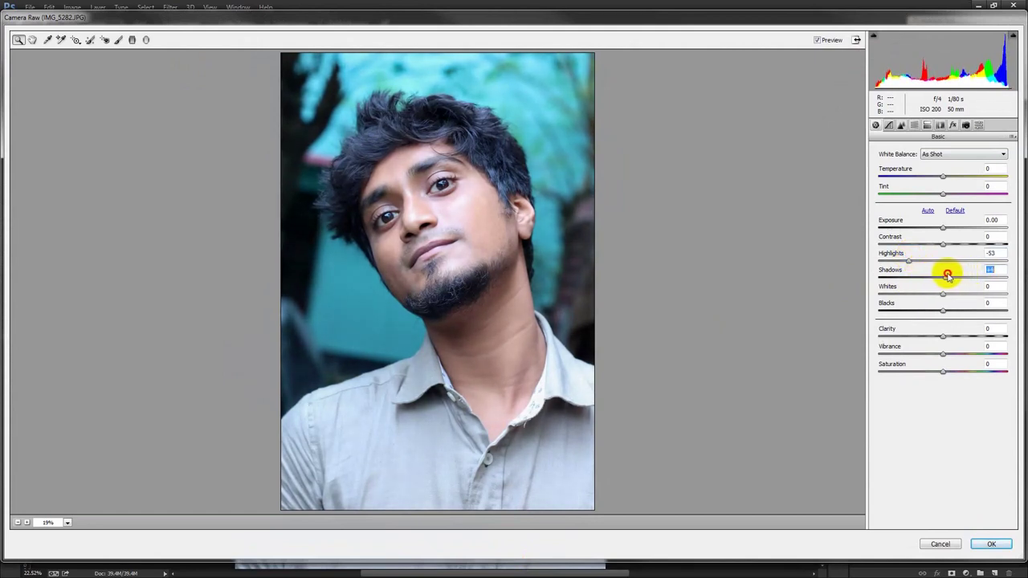
left_click_drag(959, 294, 954, 292)
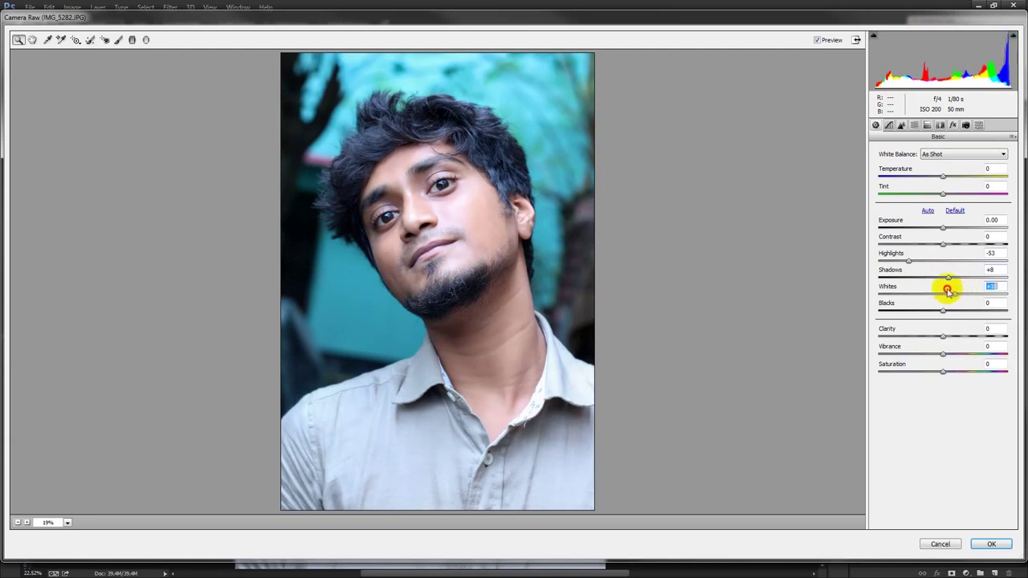
left_click_drag(945, 340, 951, 333)
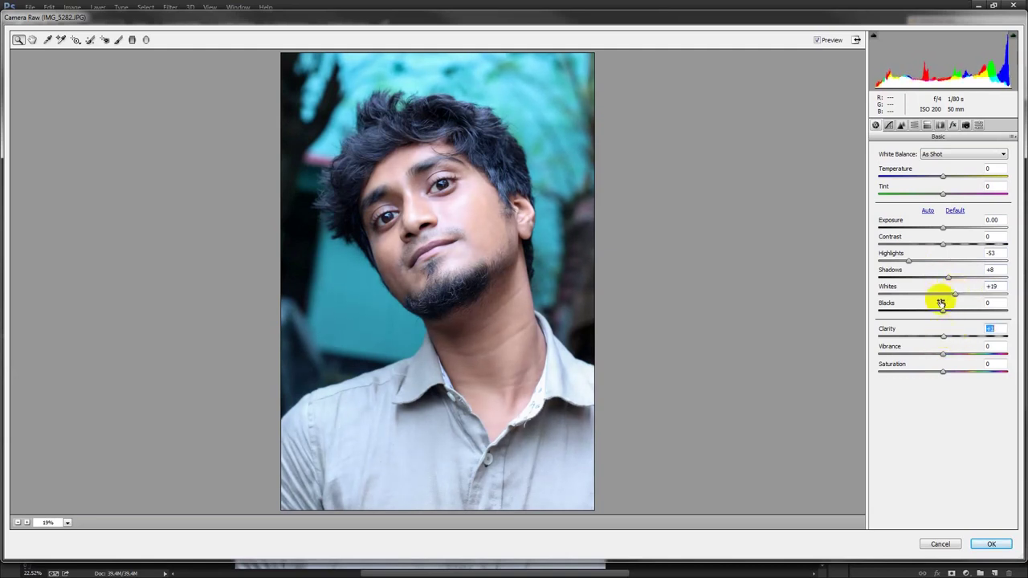
left_click(989, 544)
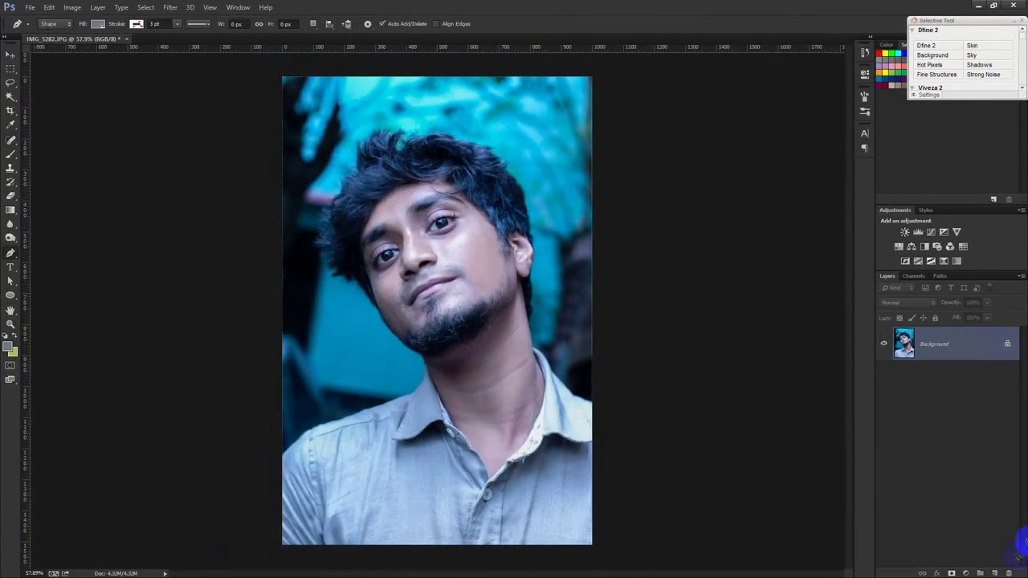
Unlock the background and place a black Solid Color fill layer beneath the photo
left_click_drag(1007, 343, 1010, 573)
left_click(964, 573)
left_click(954, 341)
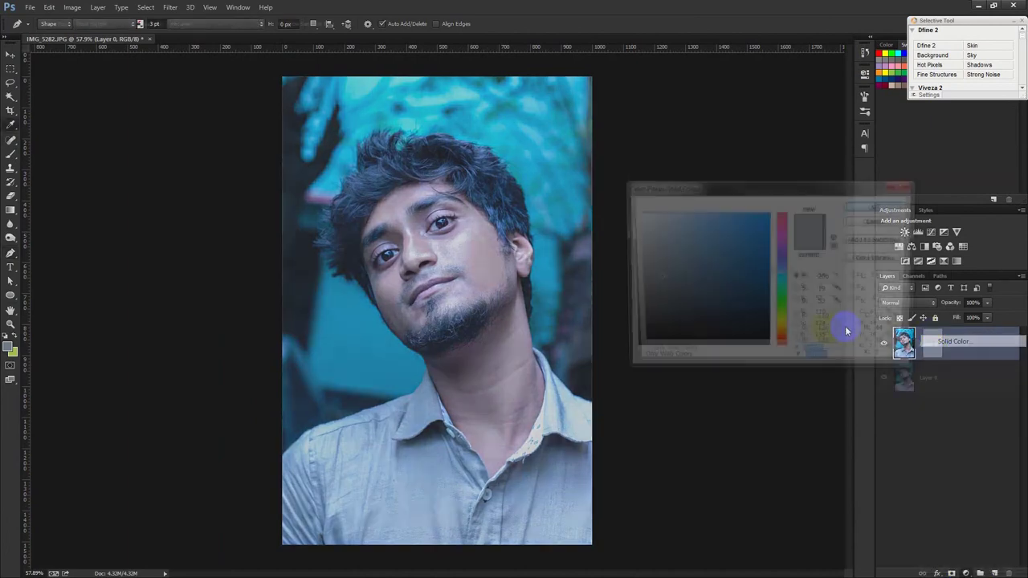
left_click_drag(642, 337, 615, 356)
left_click(876, 207)
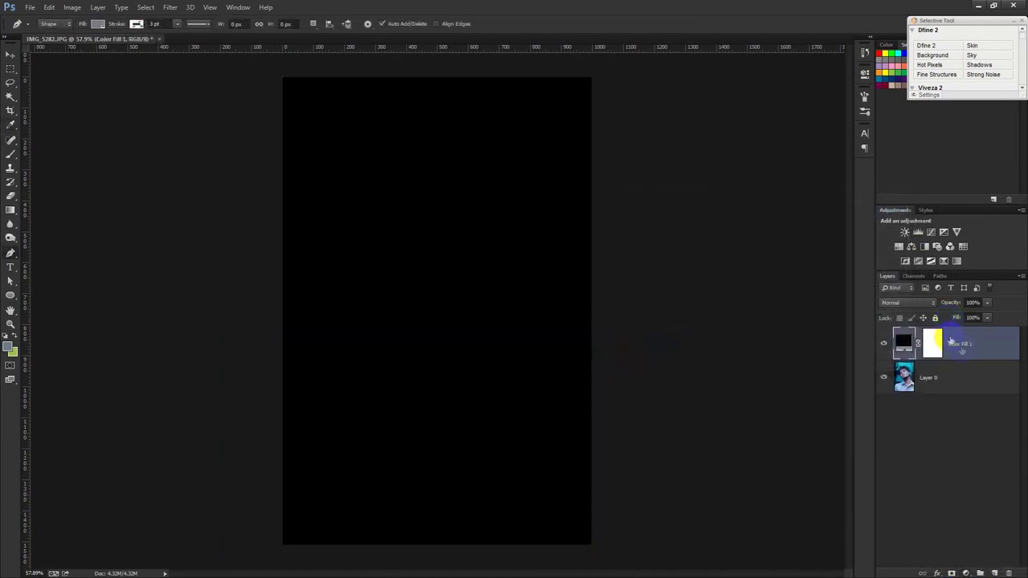
left_click_drag(932, 377, 942, 345)
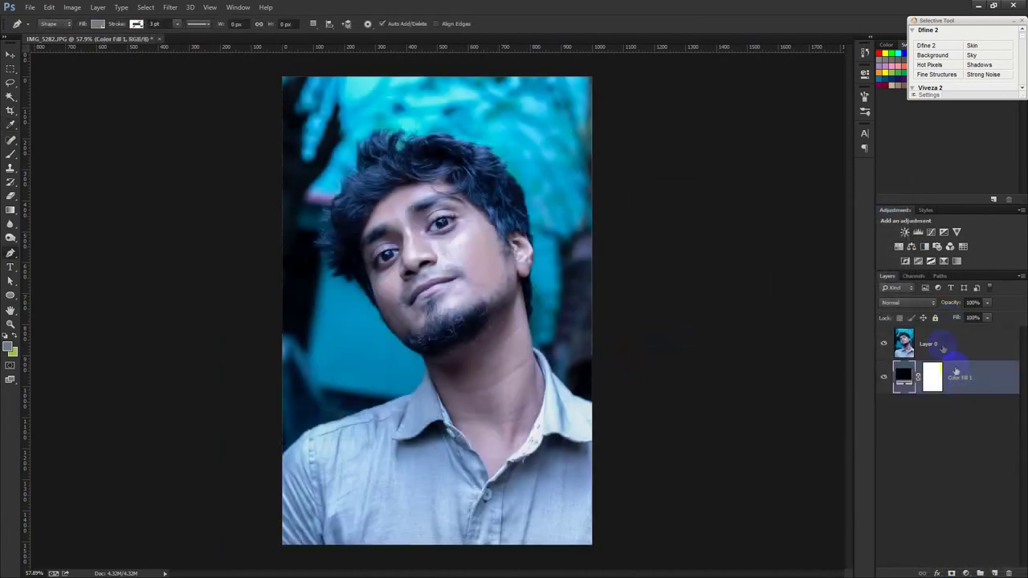
Add a layer mask and fade the shirt and lower photo to black with a soft round brush
left_click(953, 573)
left_click(10, 153)
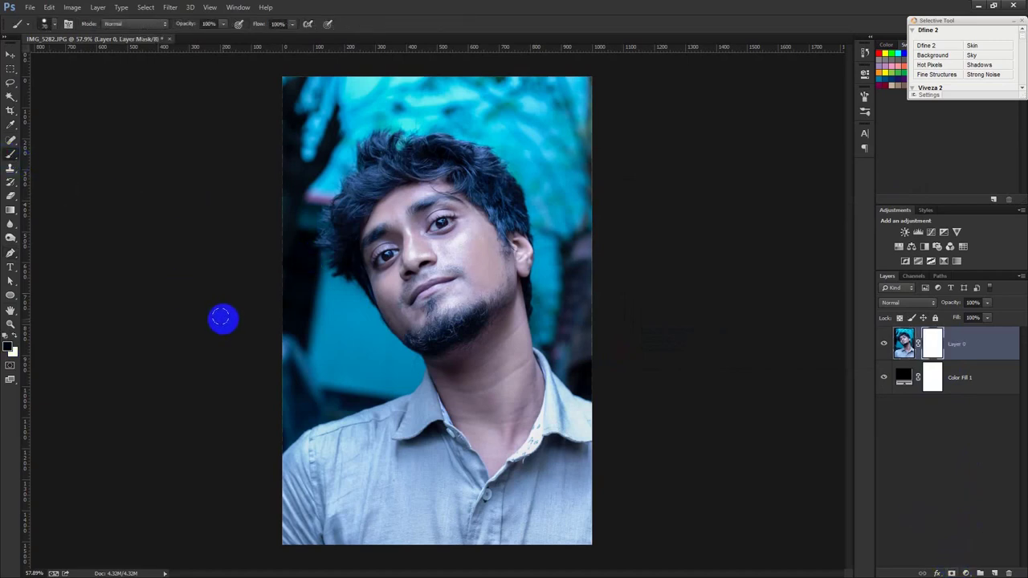
left_click_drag(578, 556, 551, 513)
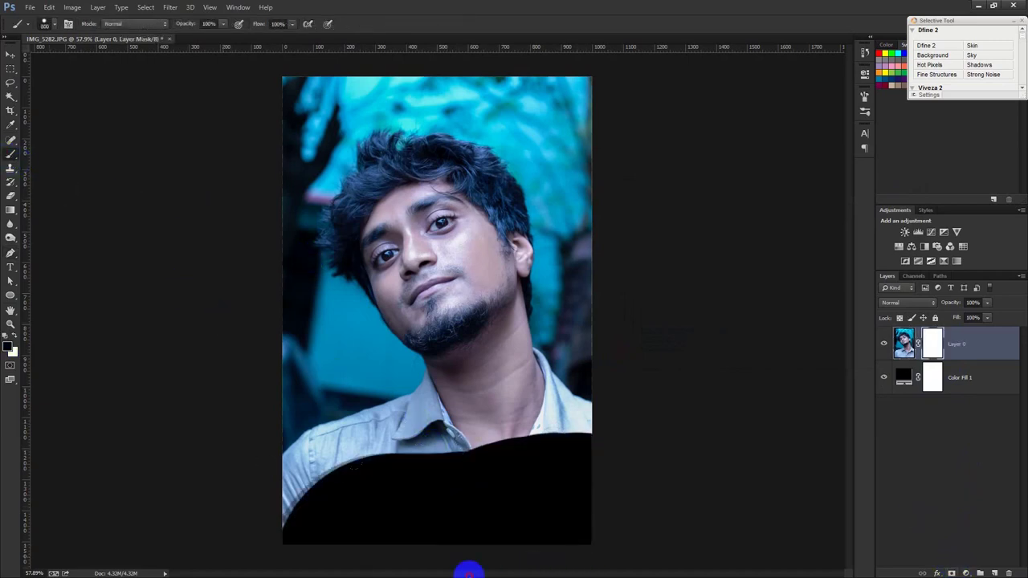
key("ctrl+z")
right_click(462, 422)
left_click(555, 417)
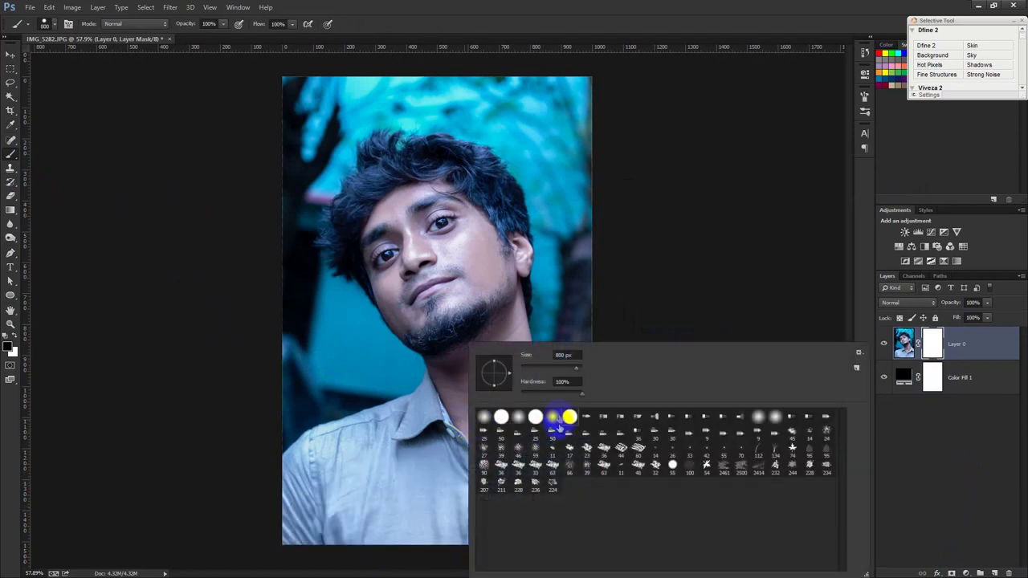
mouse_move(356, 538)
left_mouse_down()
mouse_move(379, 565)
mouse_move(571, 557)
mouse_move(589, 514)
mouse_move(548, 530)
mouse_move(580, 471)
mouse_move(541, 503)
mouse_move(307, 491)
mouse_move(390, 506)
mouse_move(367, 431)
mouse_move(409, 409)
mouse_move(529, 456)
mouse_move(572, 372)
mouse_move(385, 495)
mouse_move(518, 483)
mouse_move(436, 519)
mouse_move(259, 416)
mouse_move(259, 345)
left_mouse_up()
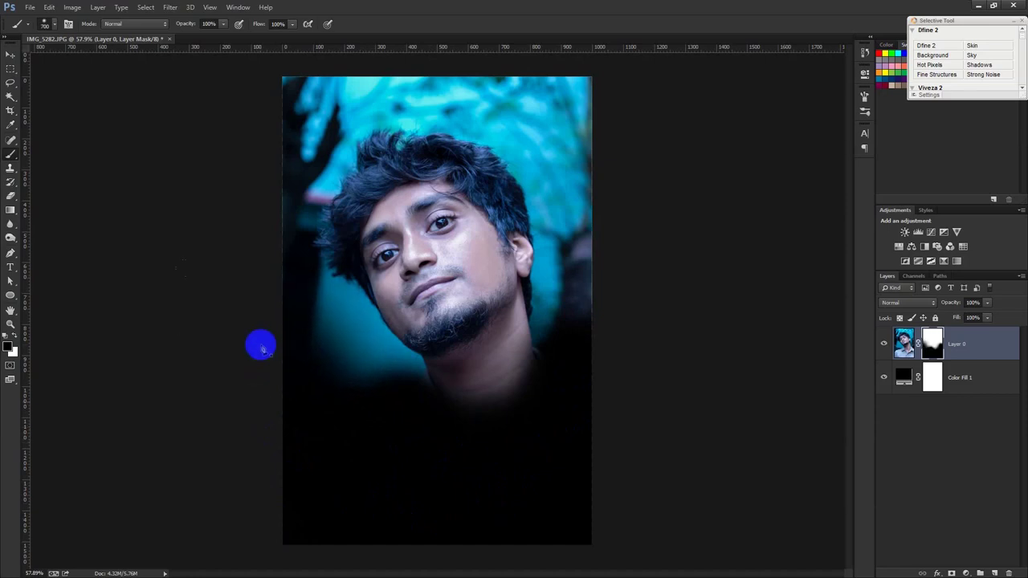
Paint black on the mask to darken the foliage, background and glow under the chin
key("p")
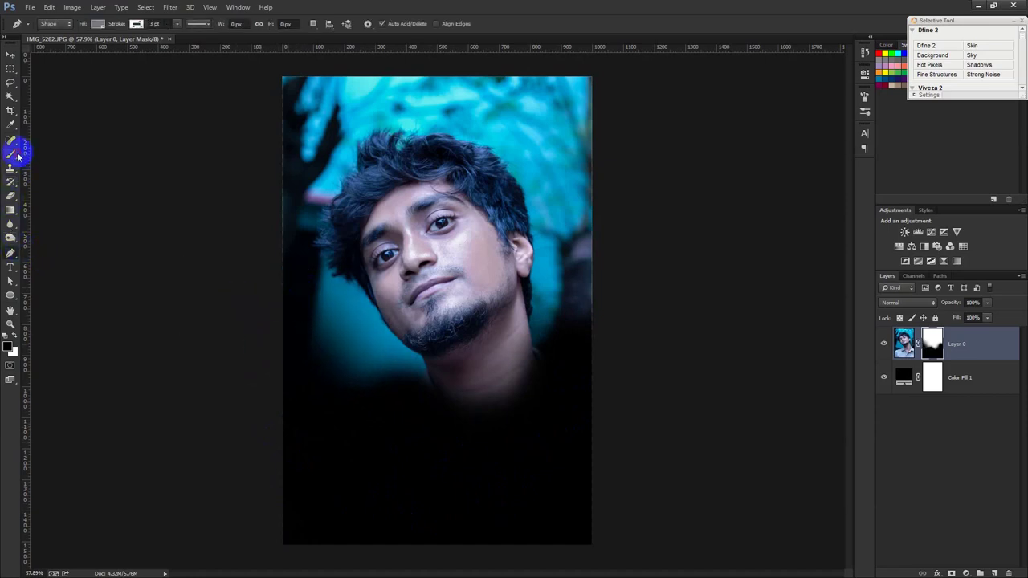
left_click(17, 155)
mouse_move(338, 336)
left_mouse_down()
mouse_move(301, 315)
mouse_move(392, 408)
mouse_move(346, 367)
mouse_move(380, 372)
mouse_move(305, 270)
mouse_move(273, 186)
left_mouse_up()
mouse_move(291, 143)
left_mouse_down()
mouse_move(349, 88)
mouse_move(510, 69)
mouse_move(577, 100)
mouse_move(335, 109)
mouse_move(298, 165)
mouse_move(316, 132)
mouse_move(300, 221)
mouse_move(452, 64)
mouse_move(494, 115)
mouse_move(555, 156)
mouse_move(599, 229)
mouse_move(587, 234)
mouse_move(558, 202)
mouse_move(551, 234)
mouse_move(569, 307)
mouse_move(553, 287)
mouse_move(558, 337)
mouse_move(559, 346)
mouse_move(579, 269)
mouse_move(583, 363)
mouse_move(575, 291)
left_mouse_up()
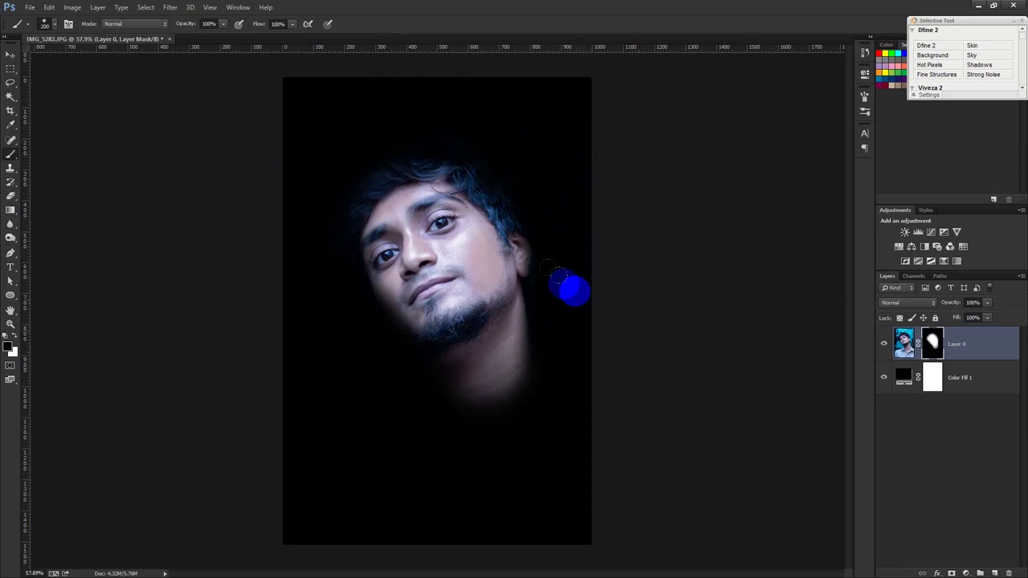
mouse_move(349, 309)
left_mouse_down()
mouse_move(455, 298)
mouse_move(468, 322)
left_mouse_up()
left_click_drag(487, 357, 661, 433)
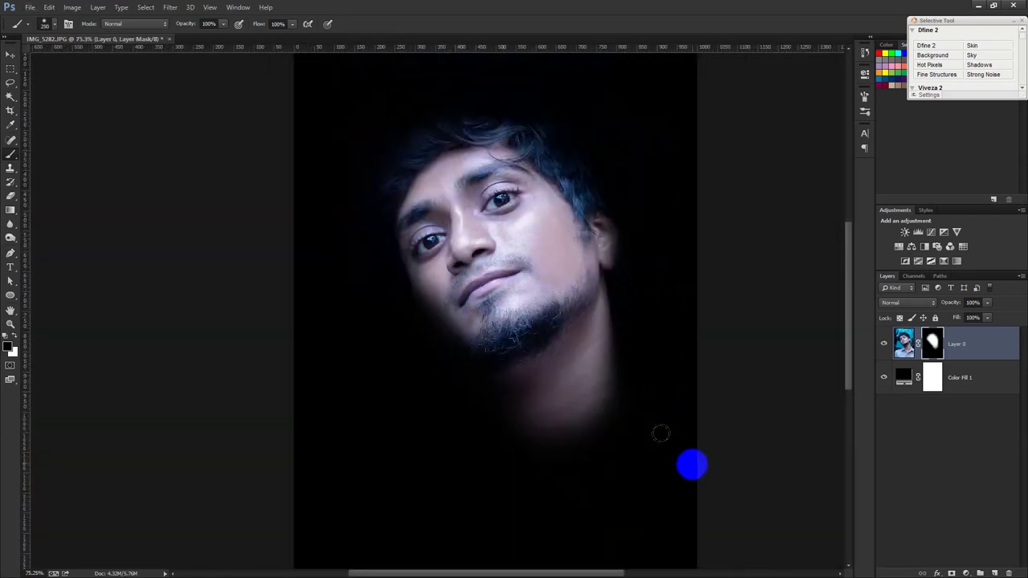
mouse_move(688, 473)
left_mouse_down()
mouse_move(739, 150)
mouse_move(313, 55)
left_mouse_up()
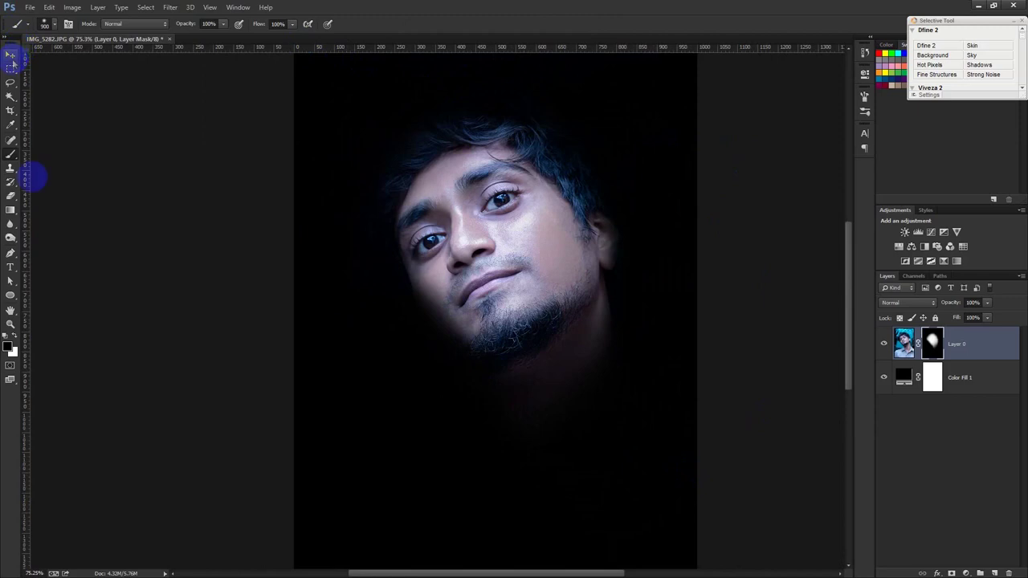
Paint white on the mask to reveal the cheeks, face edge, chin and neck
left_click(16, 336)
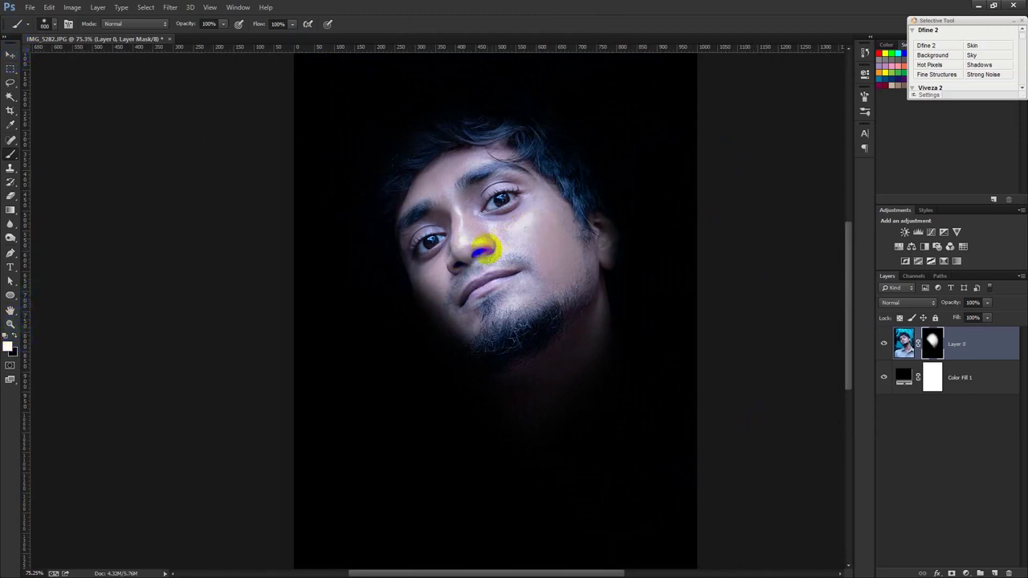
left_click_drag(485, 251, 495, 262)
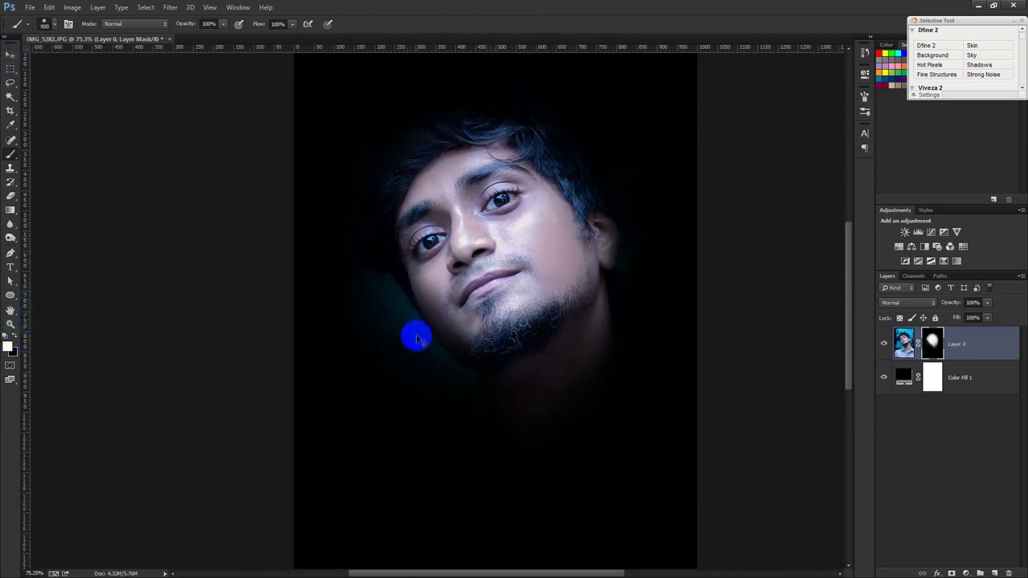
left_click_drag(416, 337, 409, 332)
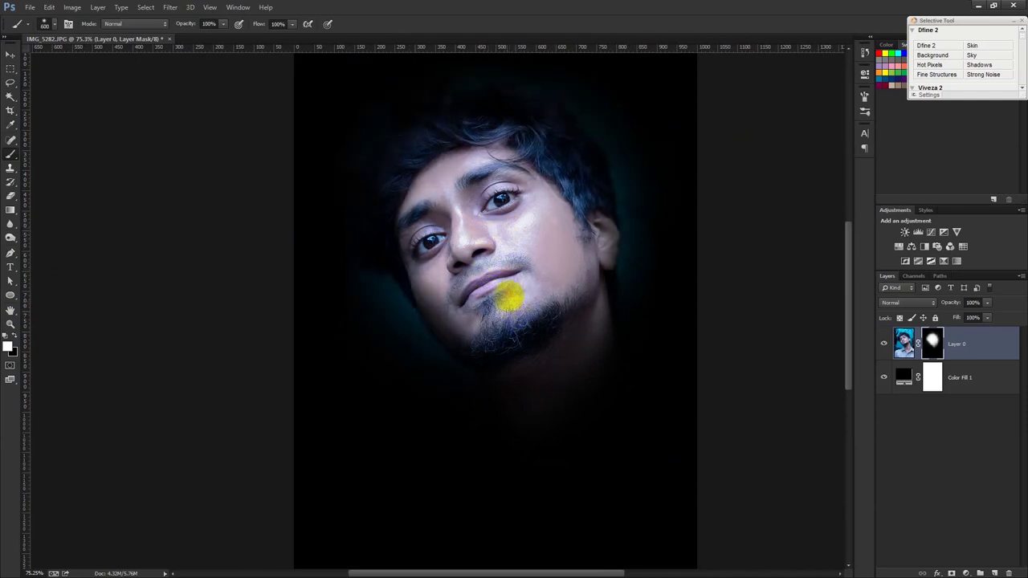
left_click_drag(509, 298, 504, 261)
scroll(304, 194, "down", 3)
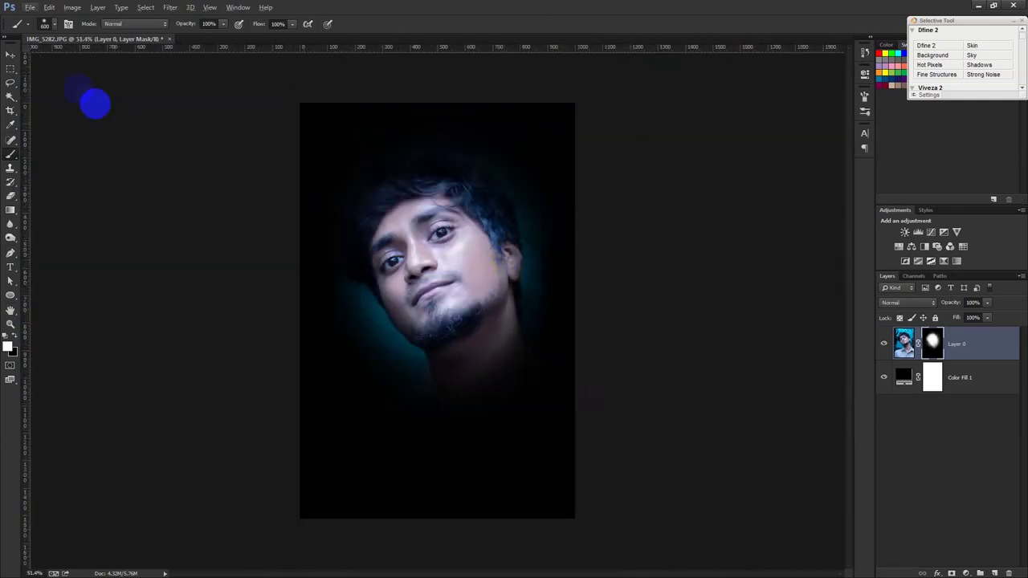
left_click(11, 55)
Crop to extend the canvas slightly past the photo's right edge
key("c")
left_click_drag(574, 312, 589, 313)
left_click(555, 26)
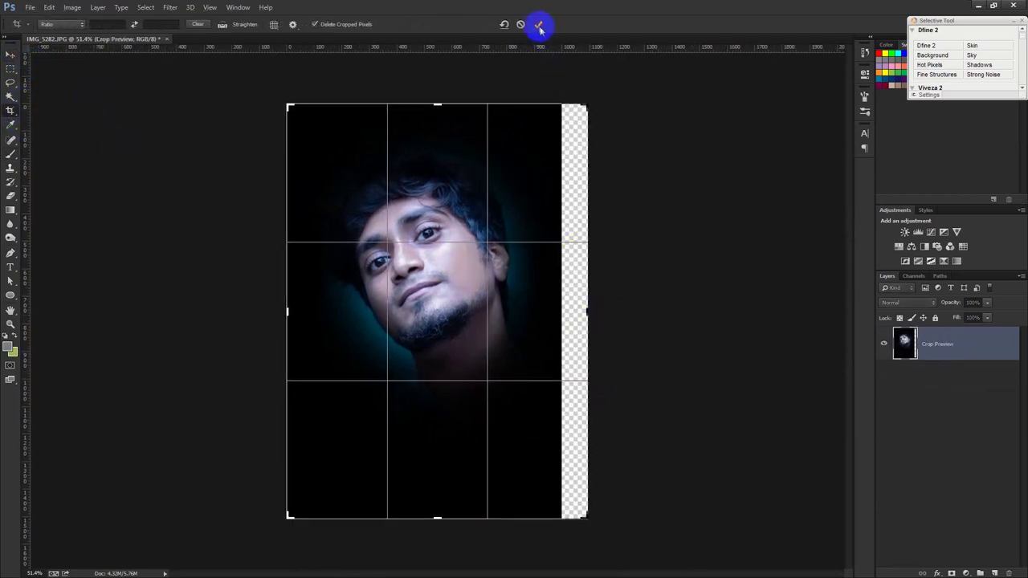
Rotate the photo layer about 20° with Free Transform so the face sits upright
left_click(10, 55)
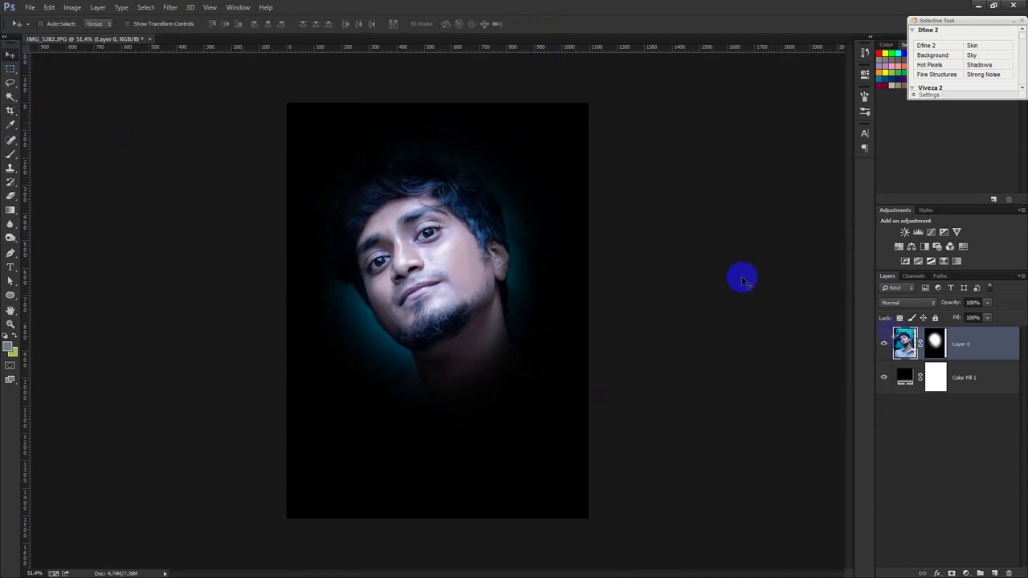
key("ctrl+t")
left_click_drag(714, 294, 738, 403)
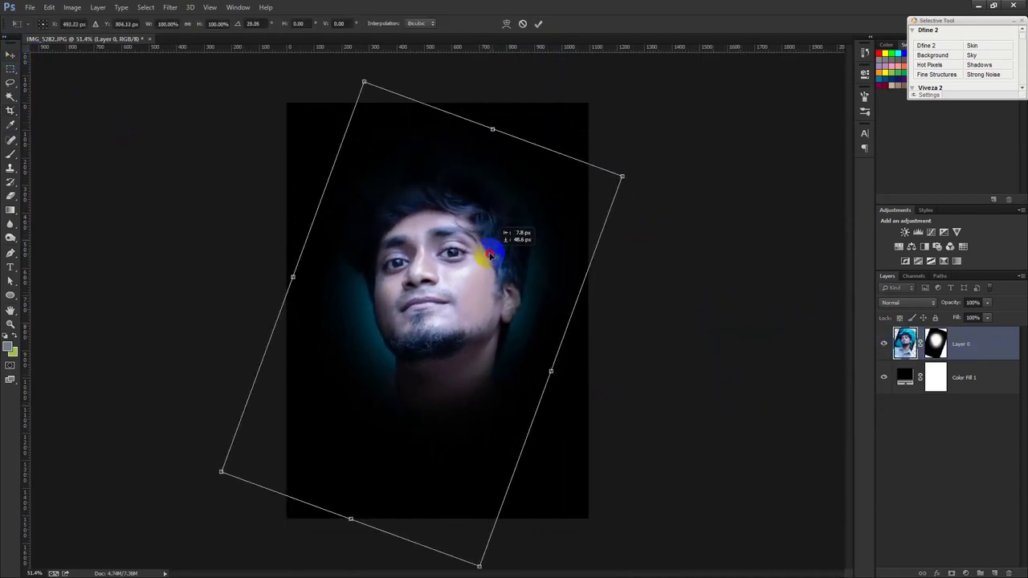
double_click(493, 246)
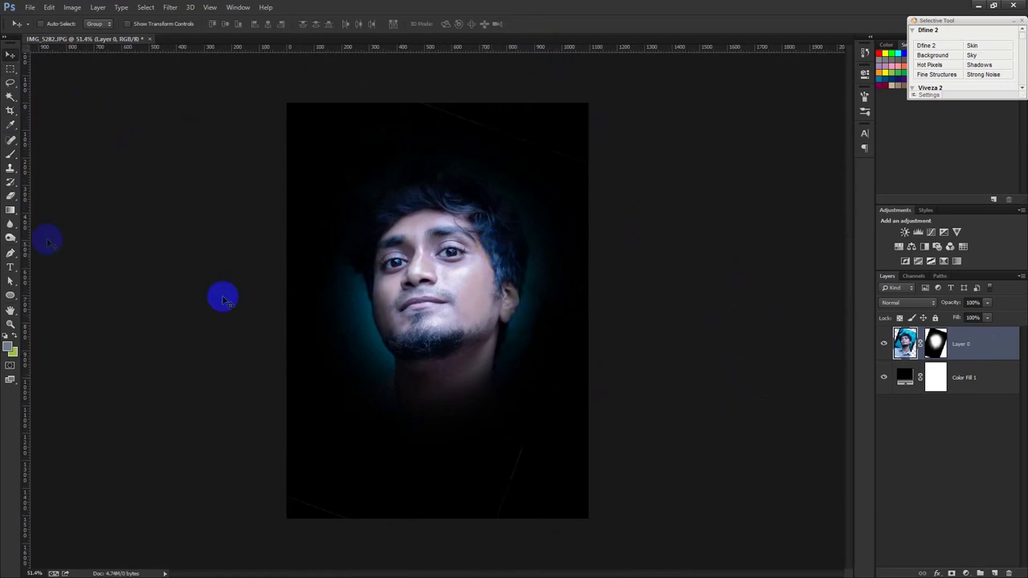
Paint black on Layer 0's mask to hide the stray edge along the bottom
left_click(10, 153)
left_click_drag(474, 503, 511, 493)
key("ctrl+z")
left_click(936, 344)
left_click_drag(618, 525, 536, 524)
key("ctrl+z")
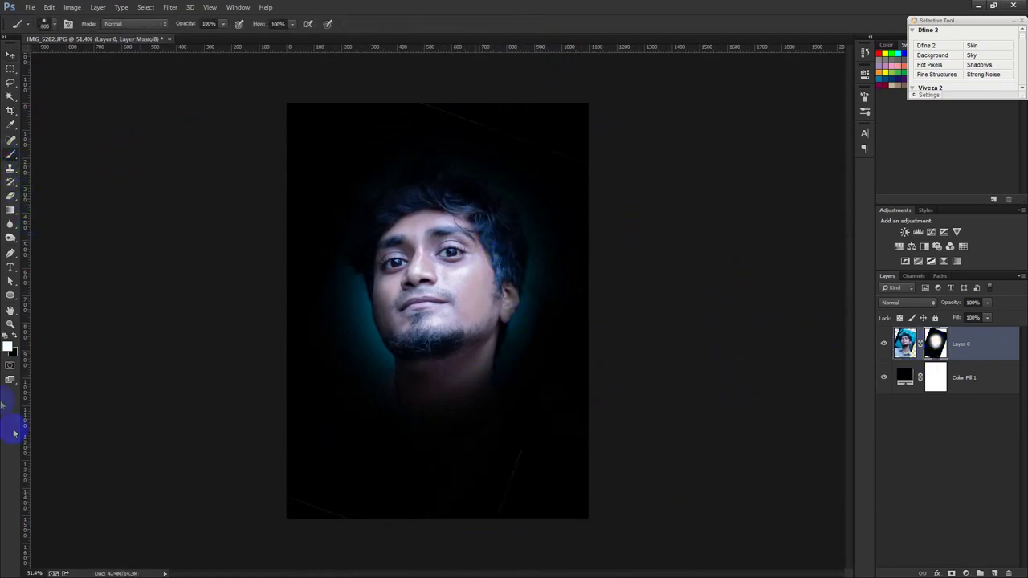
left_click(14, 337)
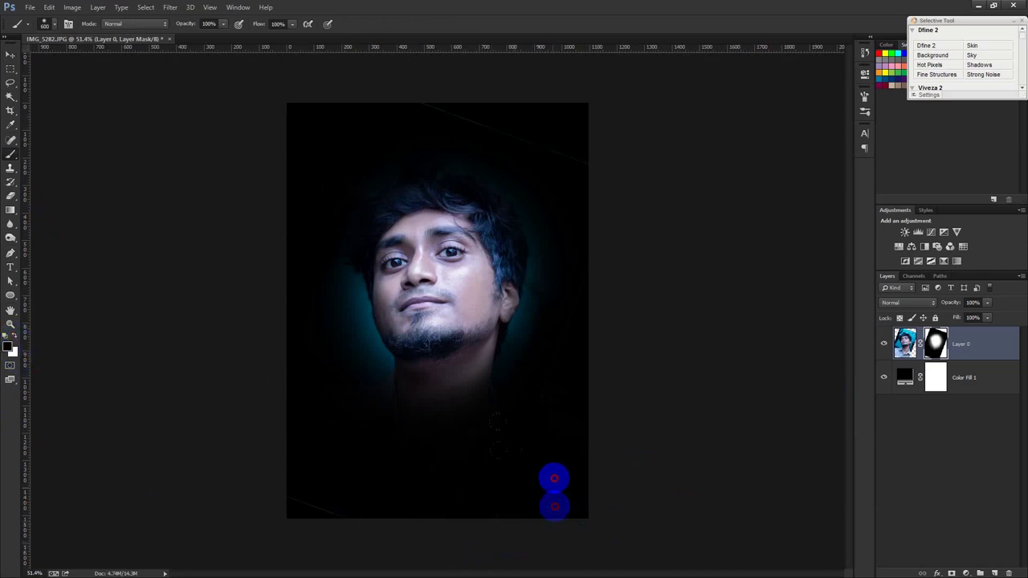
mouse_move(442, 543)
left_mouse_down()
mouse_move(586, 318)
mouse_move(264, 238)
left_mouse_up()
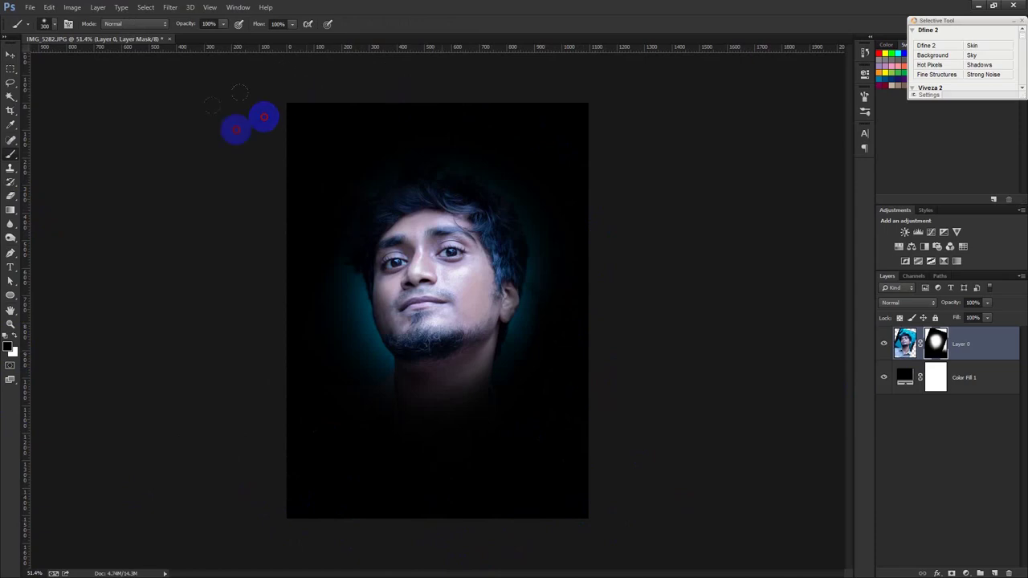
Darken the mask's left and bottom edges, then clip a Black & White adjustment to Layer 0
left_click_drag(265, 238, 482, 339)
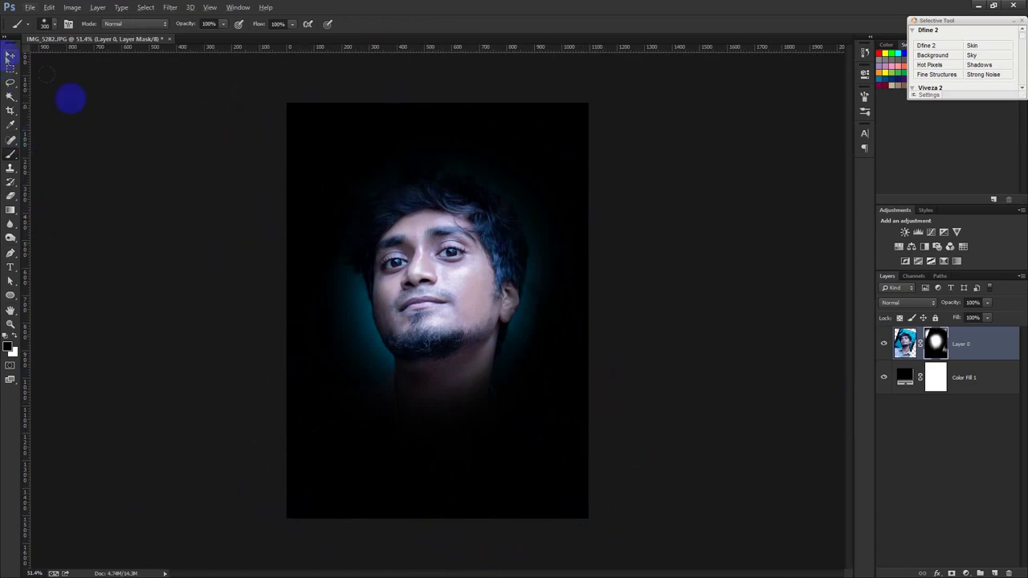
scroll(241, 241, "up", 1)
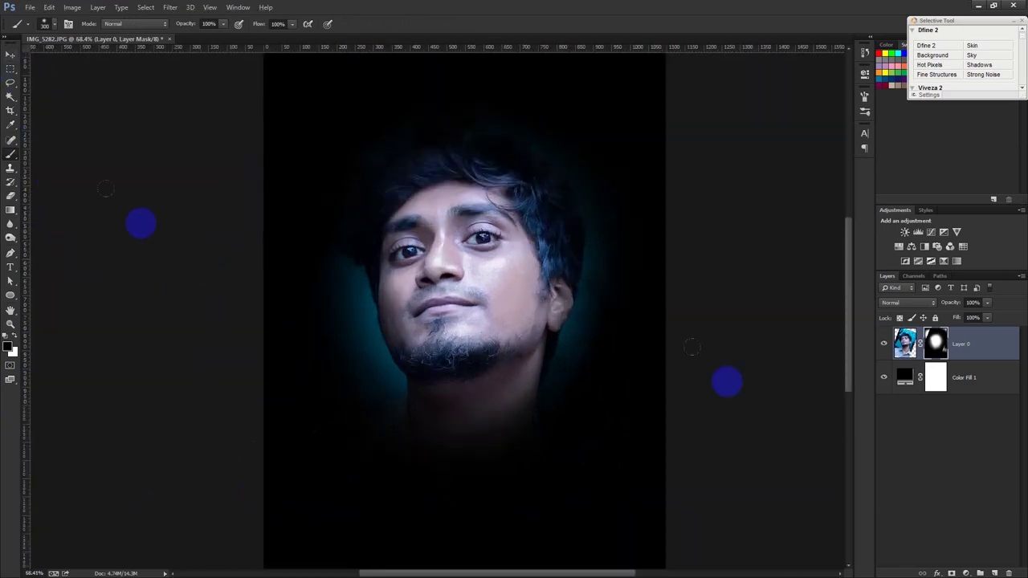
left_click(970, 460)
left_click(967, 570)
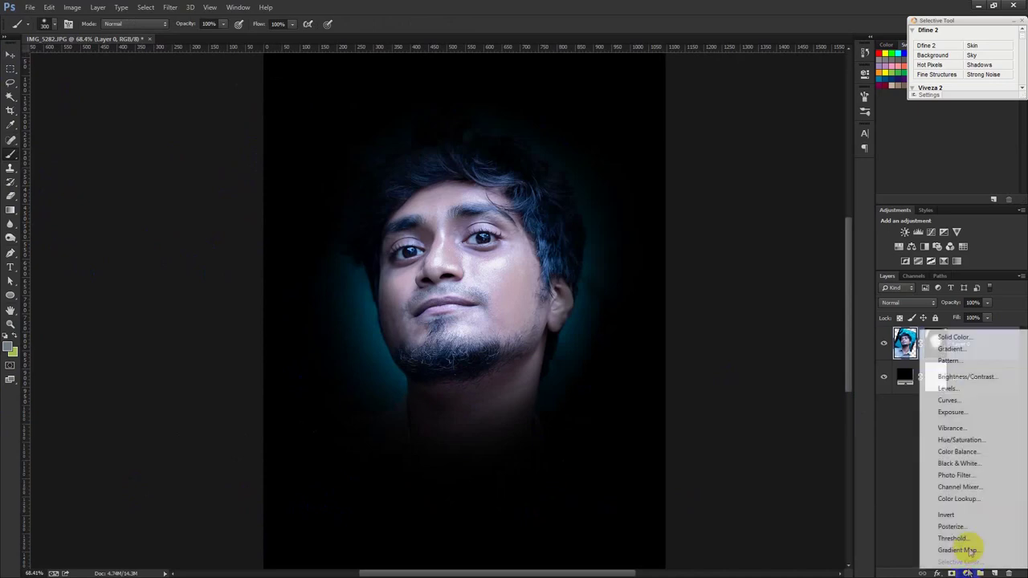
left_click(956, 463)
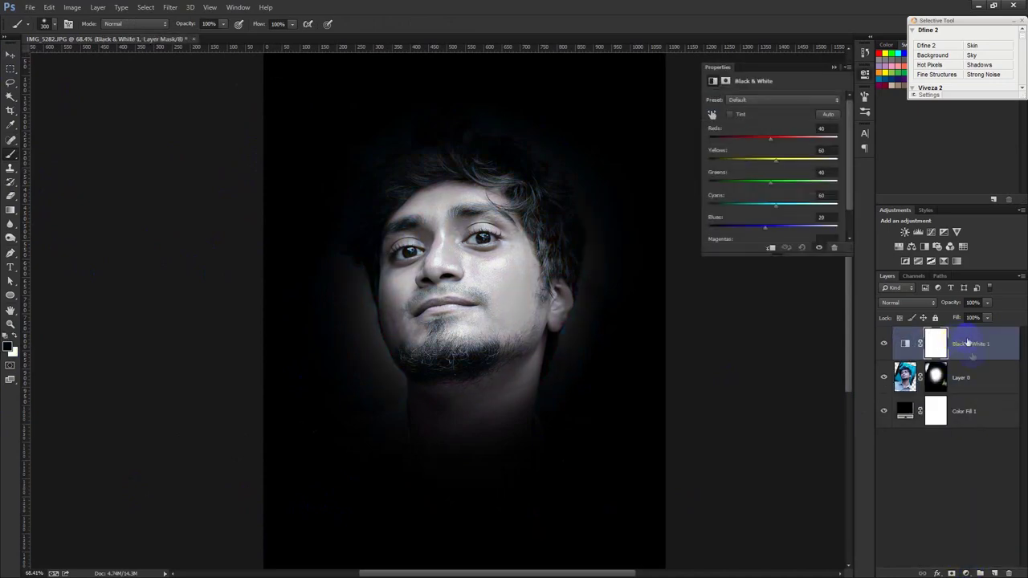
left_click(975, 359, "alt")
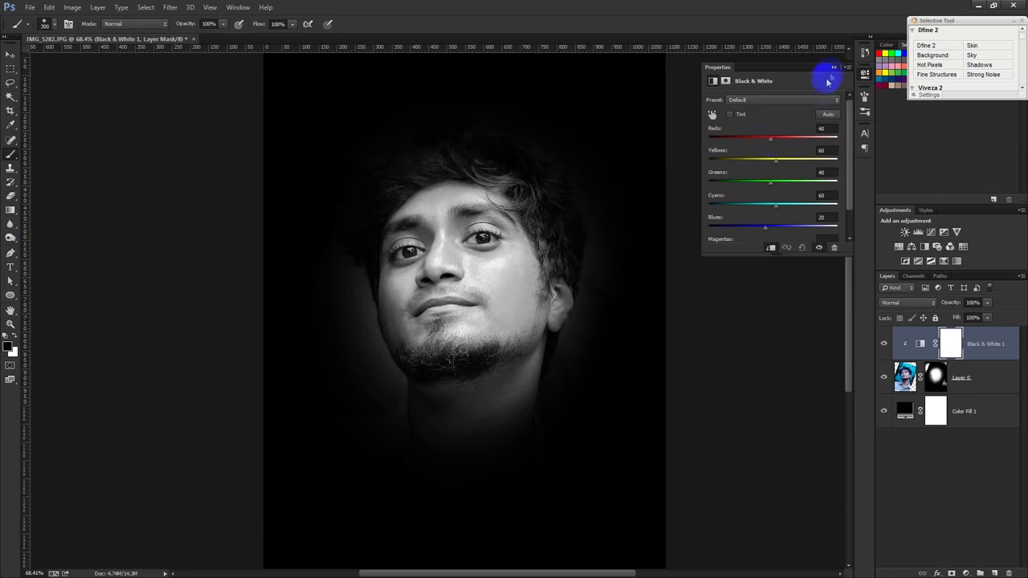
left_click(831, 69)
Paint white on Layer 0's mask to reveal the hair and left side of the face
left_click(933, 376)
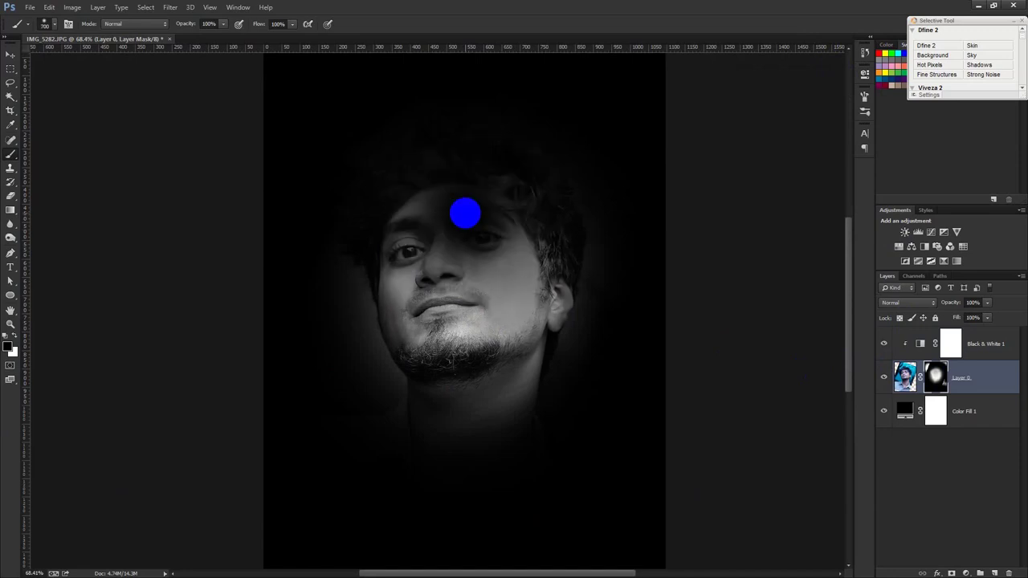
left_click(13, 338)
left_click(479, 178)
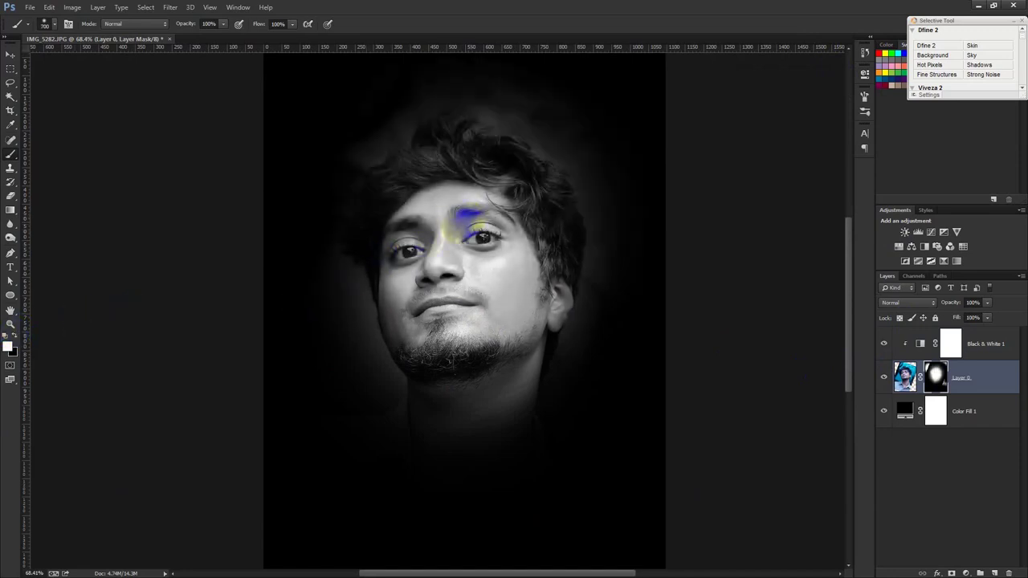
left_click_drag(383, 148, 355, 297)
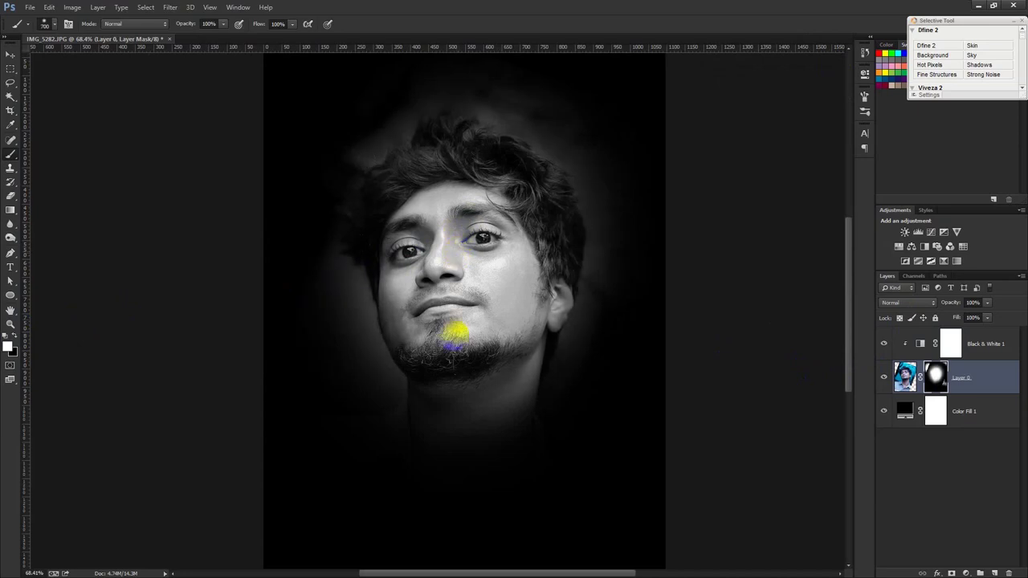
scroll(454, 335, "up", 3)
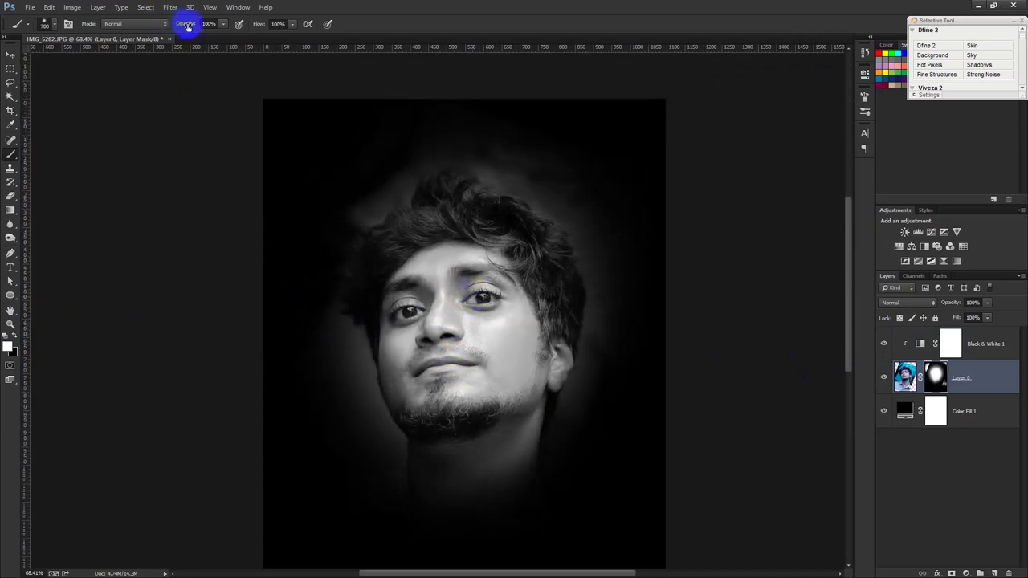
key("bracketleft")
key("bracketleft")
key("bracketleft")
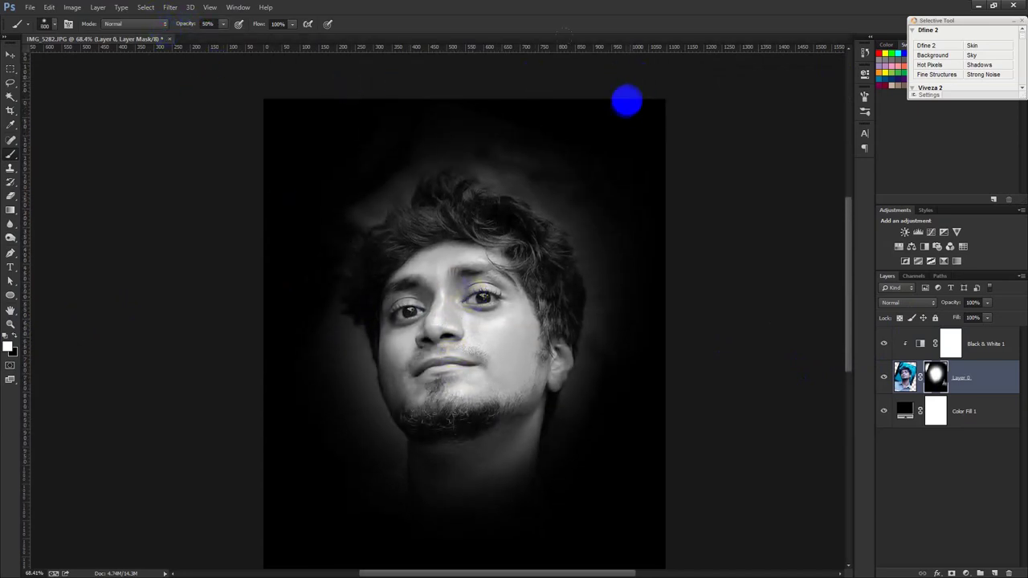
left_click_drag(624, 97, 460, 153)
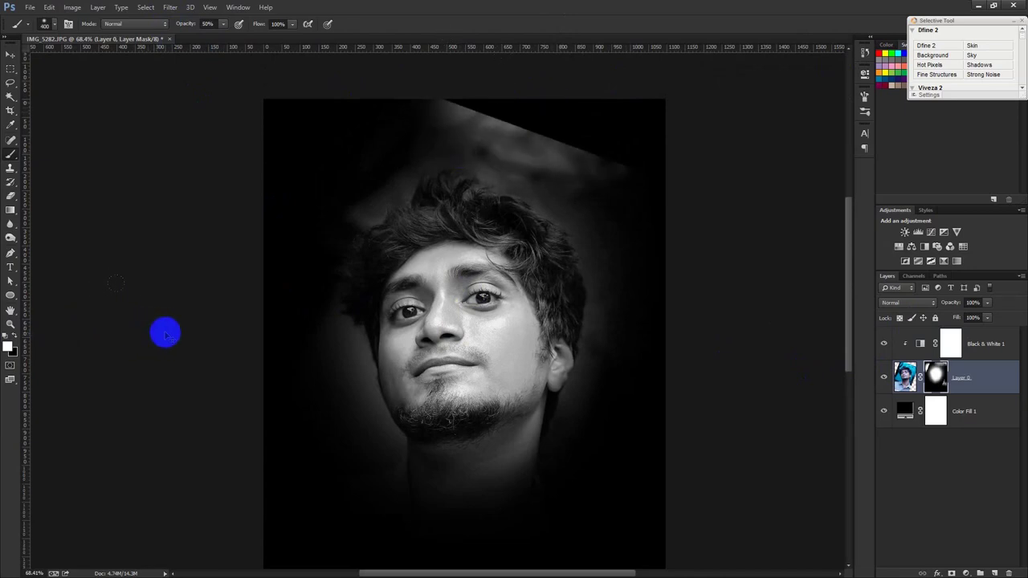
key("ctrl+z")
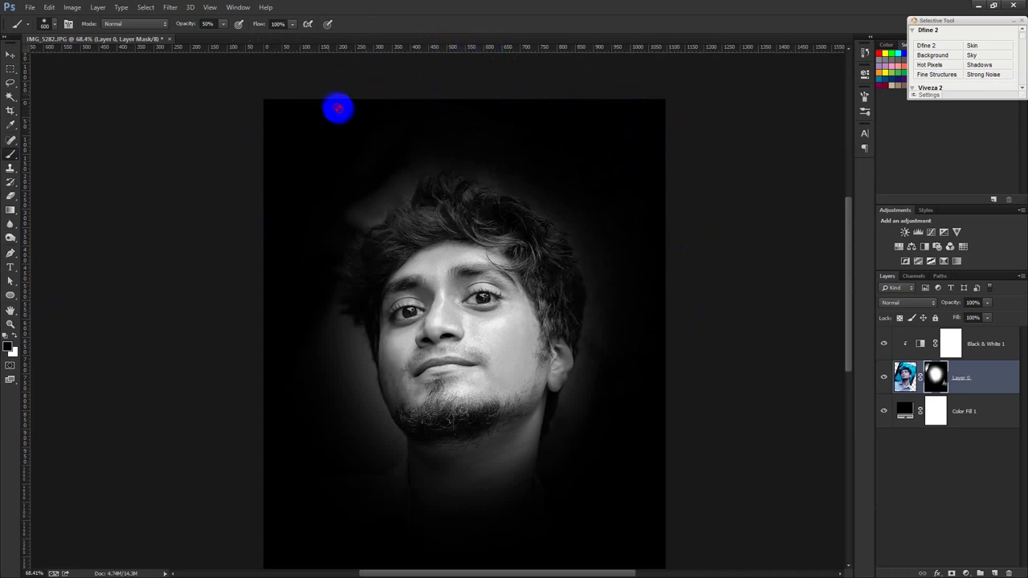
Reveal the chin, neck and shoulders through the mask with white paint
scroll(237, 402, "down", 1)
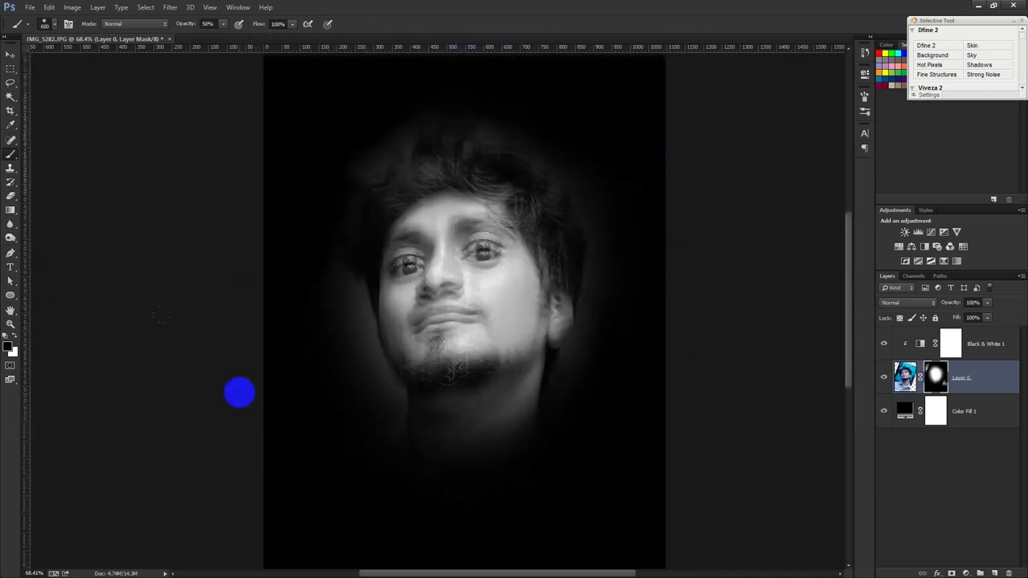
scroll(337, 377, "down", 3)
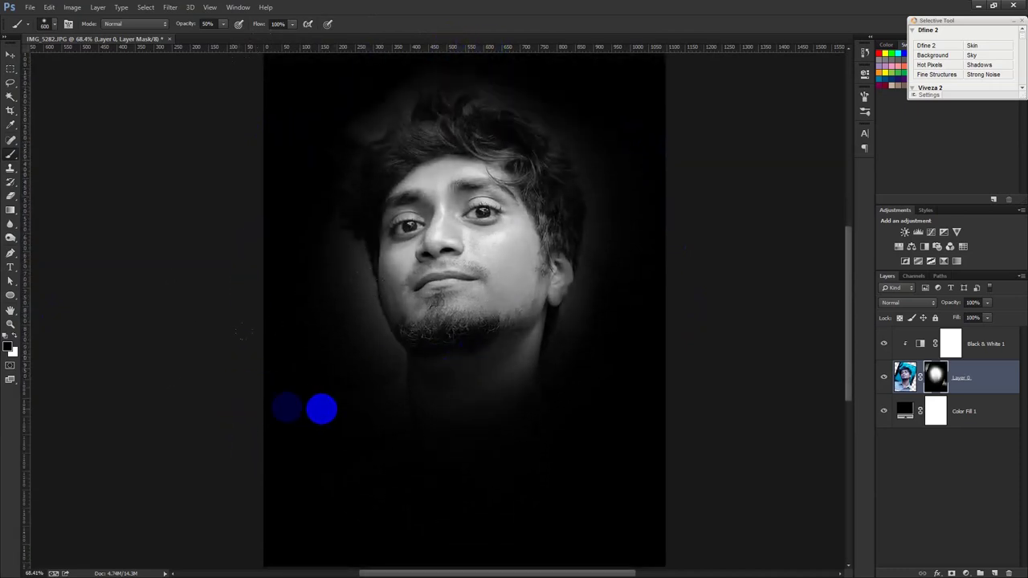
left_click(16, 338)
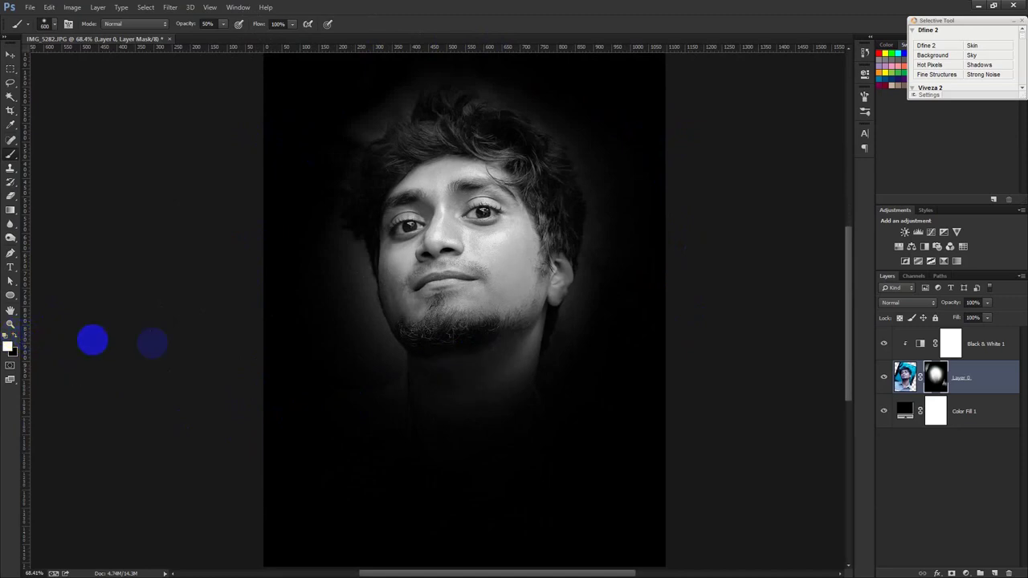
left_click(470, 342)
mouse_move(471, 353)
left_mouse_down()
mouse_move(460, 389)
mouse_move(413, 306)
left_mouse_up()
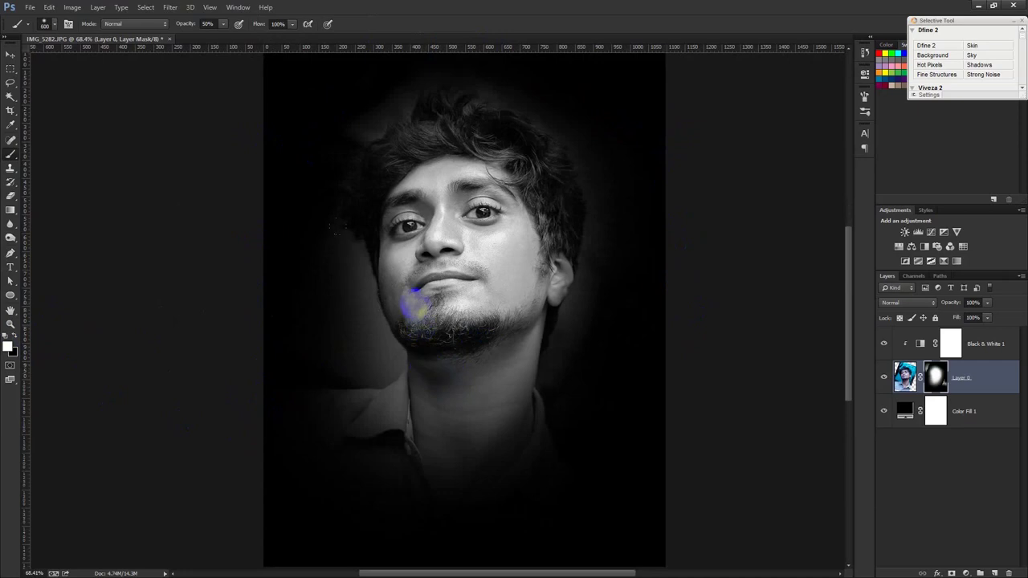
scroll(413, 305, "down", 3)
left_click_drag(418, 381, 430, 340)
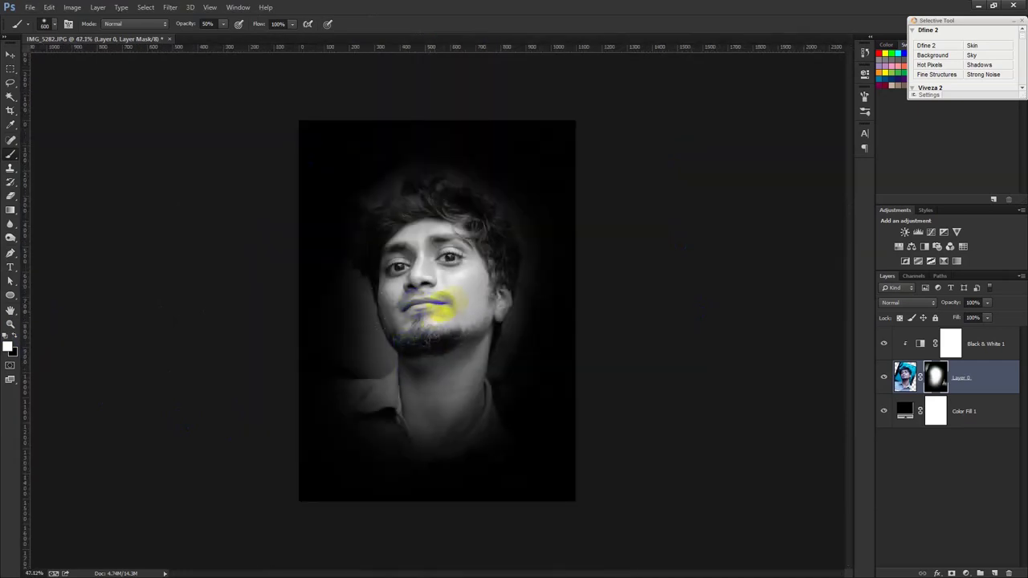
scroll(426, 305, "up", 2)
left_click(10, 54)
Nudge the photo right and tilt the portrait slightly further with Free Transform
left_click(905, 377)
mouse_move(702, 372)
left_mouse_down()
mouse_move(712, 374)
mouse_move(746, 337)
mouse_move(592, 367)
mouse_move(749, 393)
mouse_move(749, 384)
left_mouse_up()
key("ctrl+t")
left_click_drag(574, 386, 570, 382)
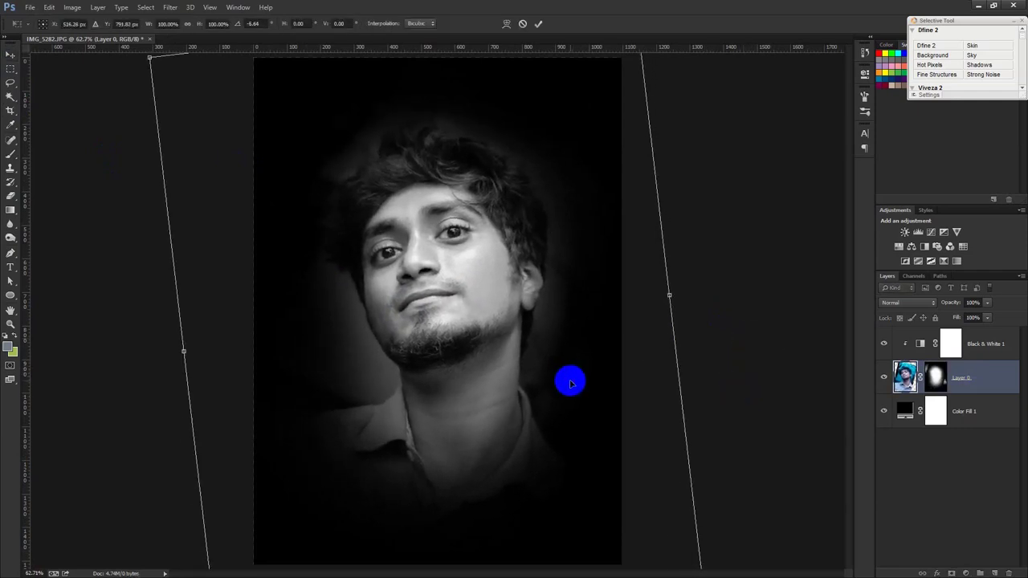
key("Return")
Paint black on Layer 0's mask to darken the area beside the ear and shoulder
left_click(18, 157)
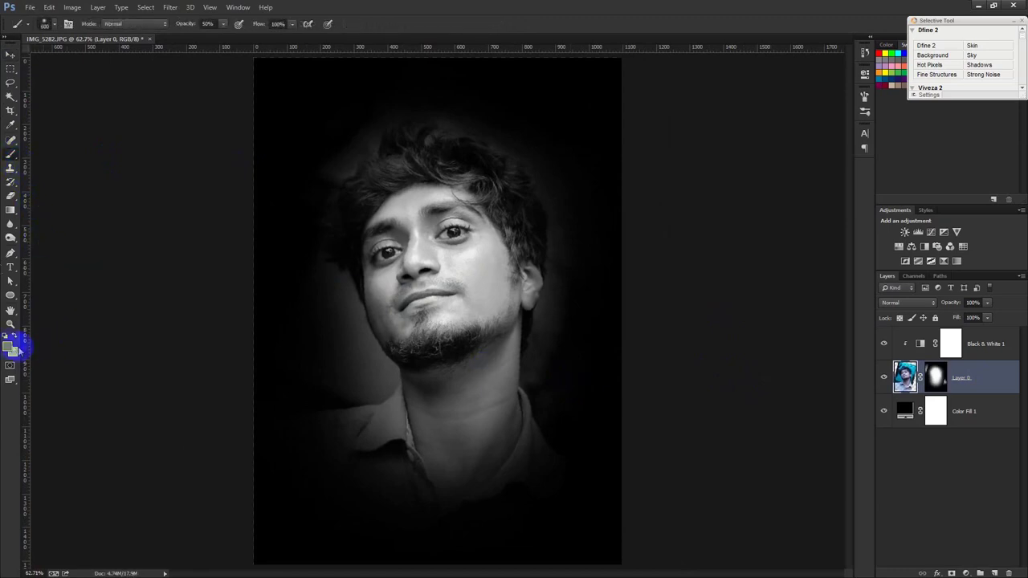
left_click(934, 373)
left_click(15, 339)
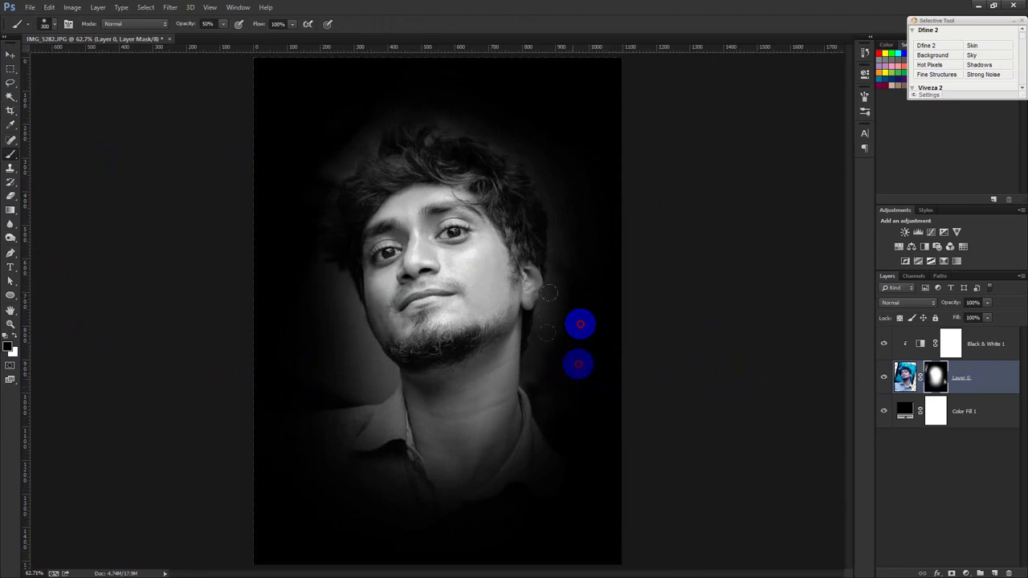
mouse_move(564, 197)
left_mouse_down()
mouse_move(555, 313)
mouse_move(570, 267)
mouse_move(515, 90)
mouse_move(412, 55)
mouse_move(270, 73)
mouse_move(297, 84)
mouse_move(270, 85)
mouse_move(263, 257)
mouse_move(324, 392)
mouse_move(300, 480)
mouse_move(276, 471)
left_mouse_up()
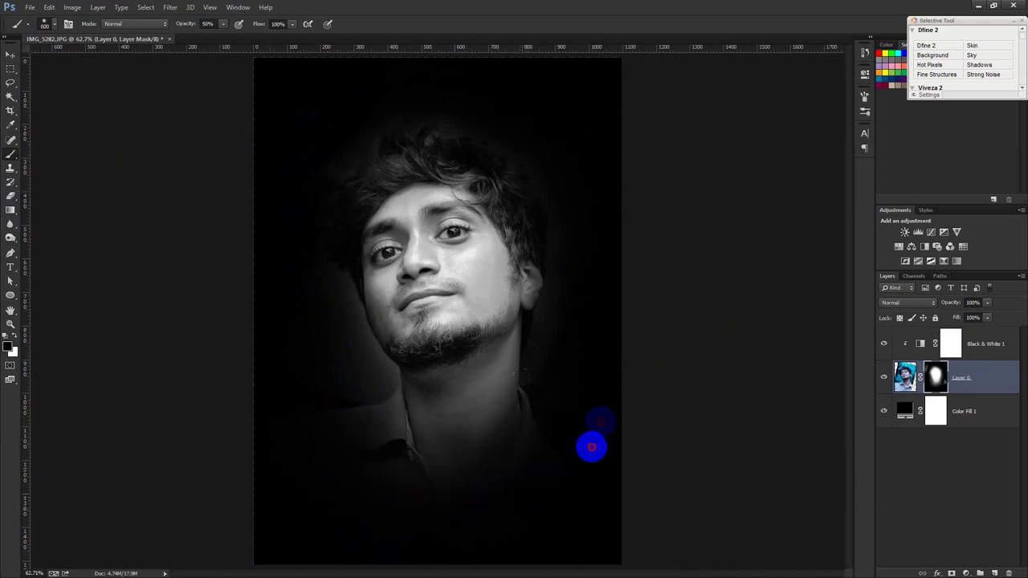
left_click(12, 56)
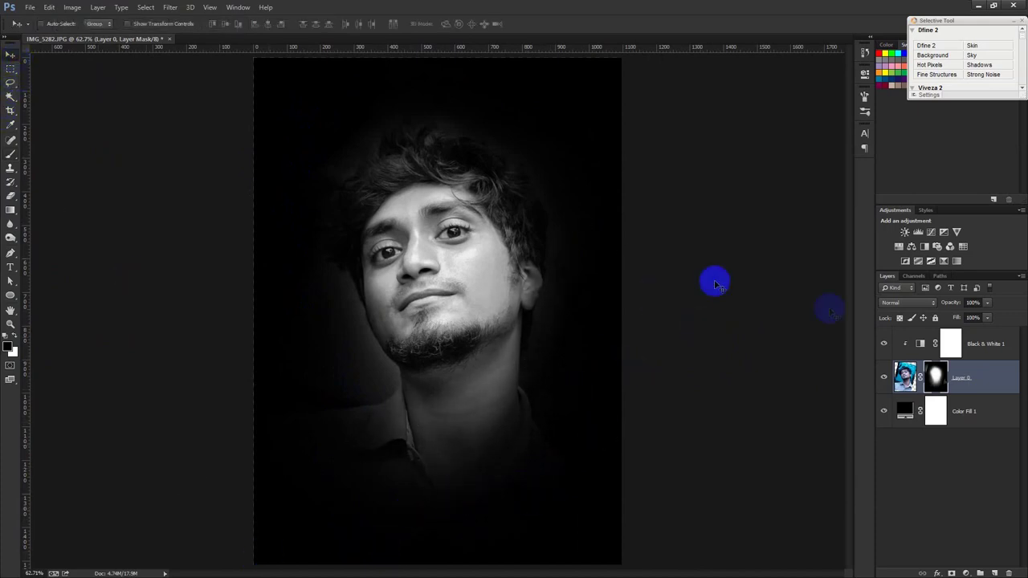
Dismiss the memory error, save as IMG_5282.psd, and stamp a merged copy of all layers
left_click(981, 337)
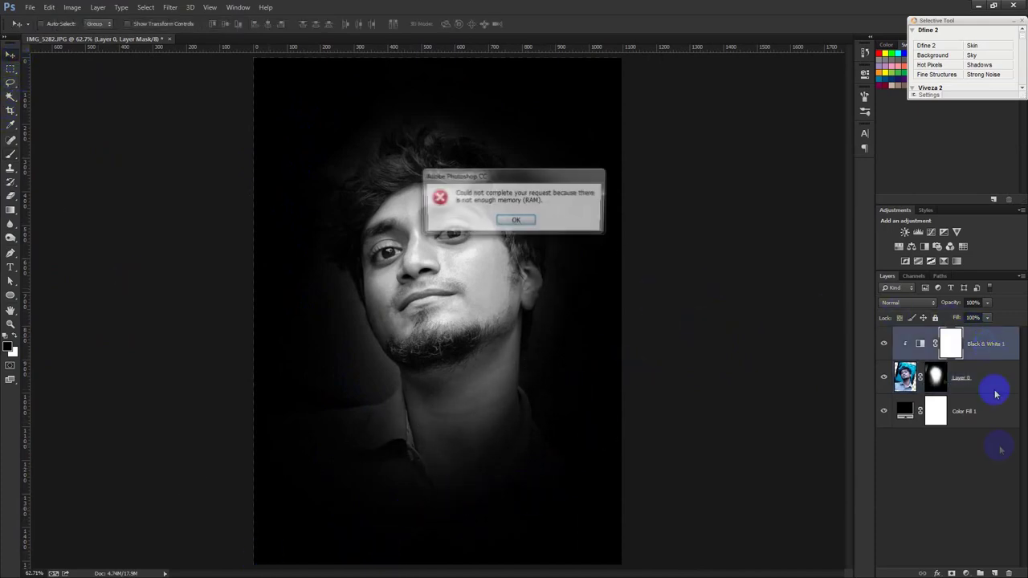
left_click(520, 222)
key("ctrl+shift+s")
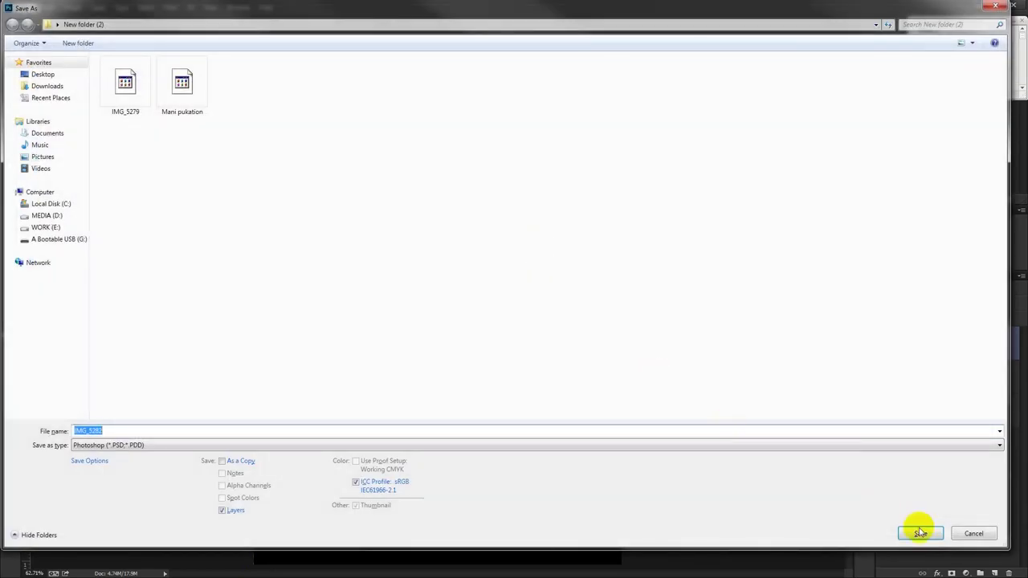
left_click(922, 534)
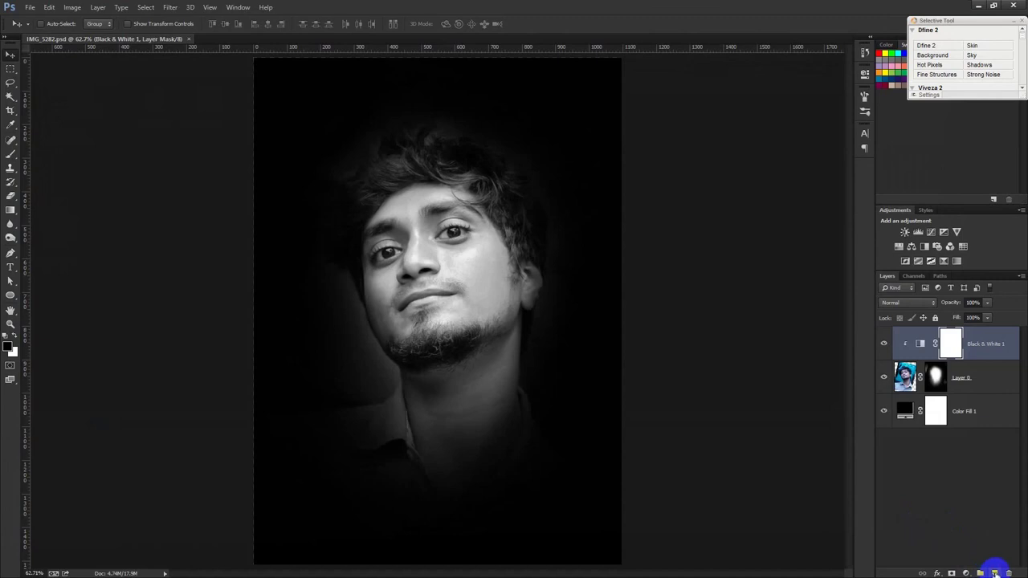
key("ctrl+shift+alt+e")
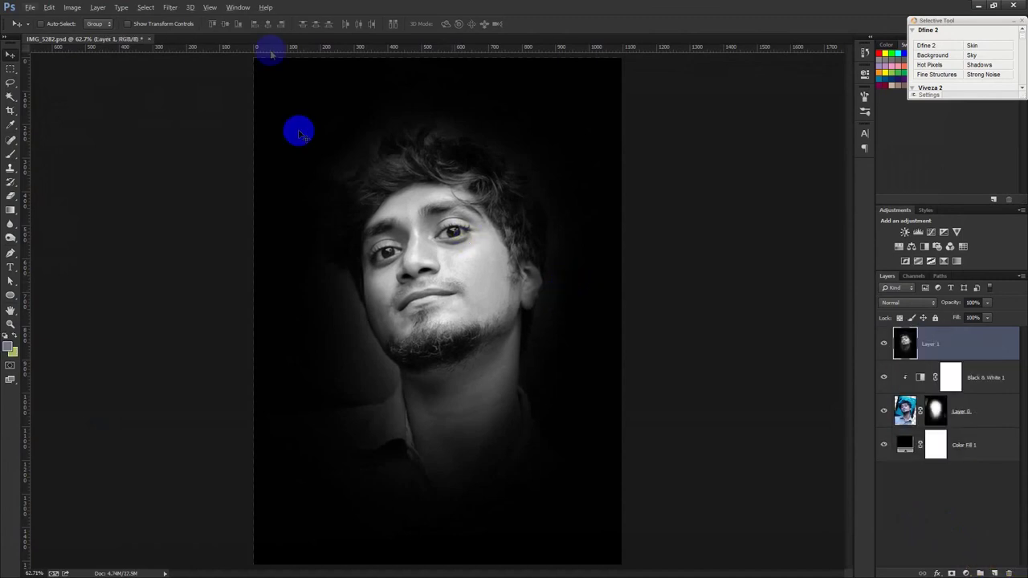
Apply a Gaussian blur to the stamped merged layer at the top of the stack
left_click(170, 8)
mouse_move(233, 130)
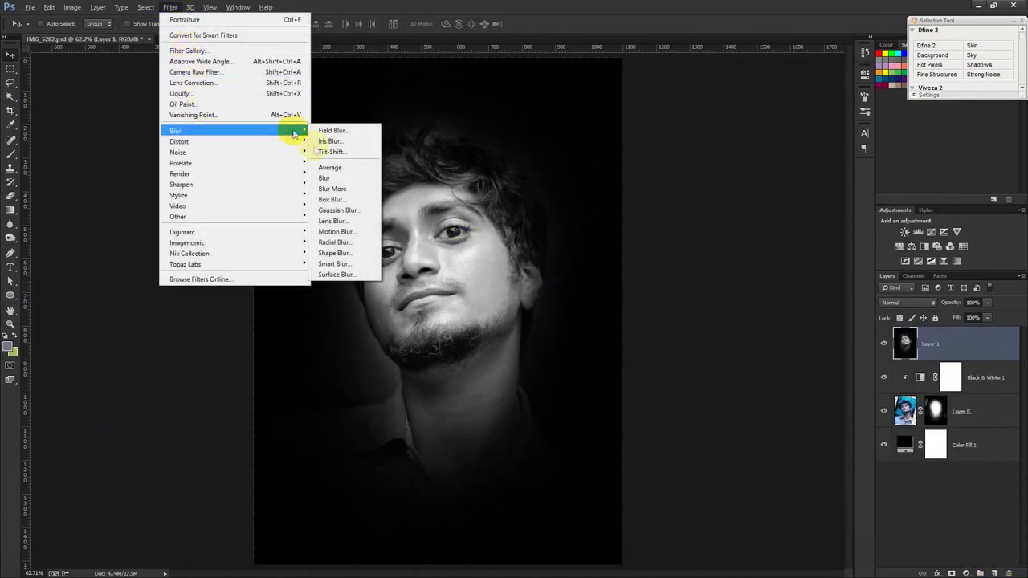
left_click(332, 211)
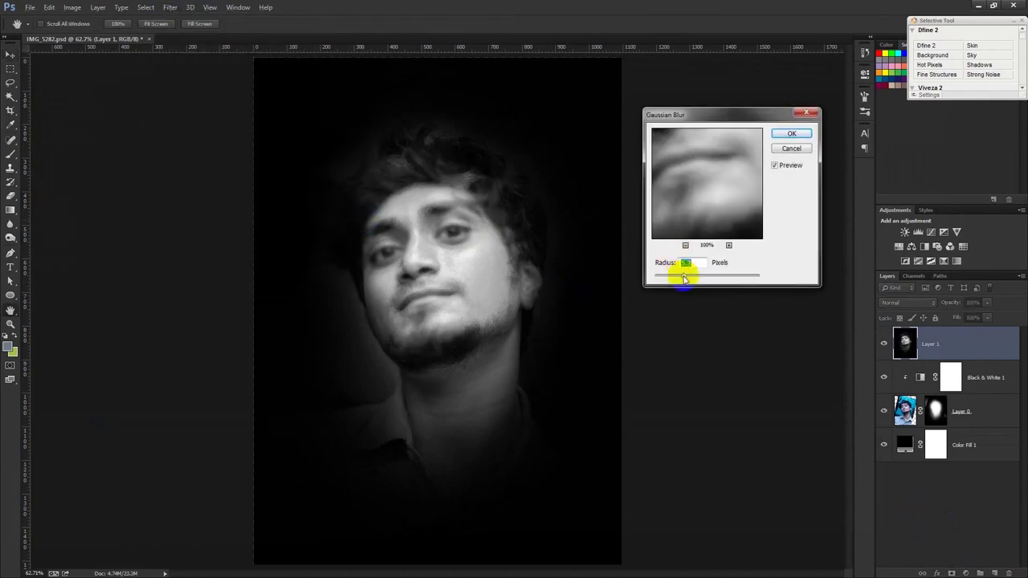
left_click(794, 133)
key("v")
left_click(168, 7)
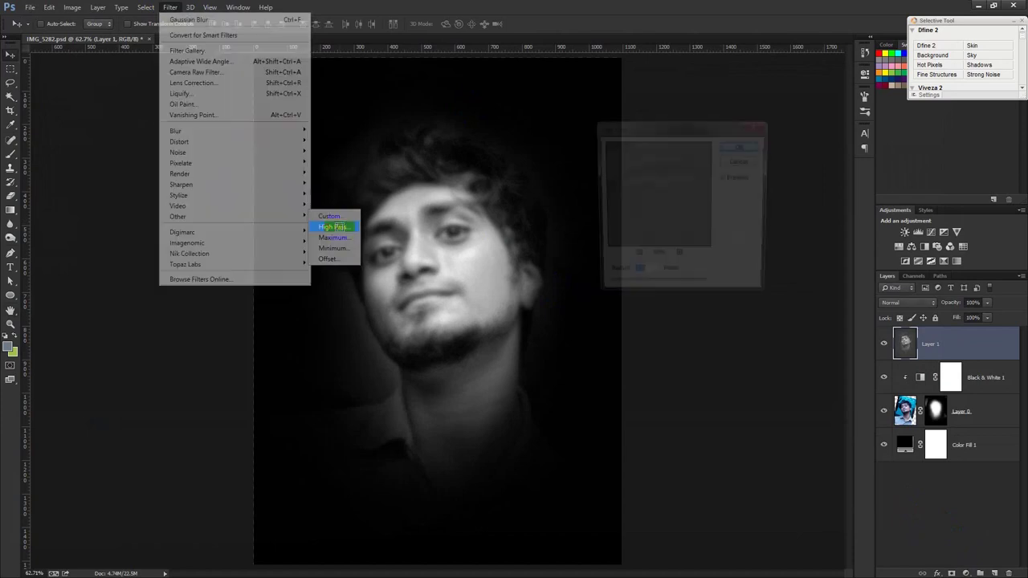
Apply High Pass with a raised radius and blend that layer in Overlay
left_click(326, 226)
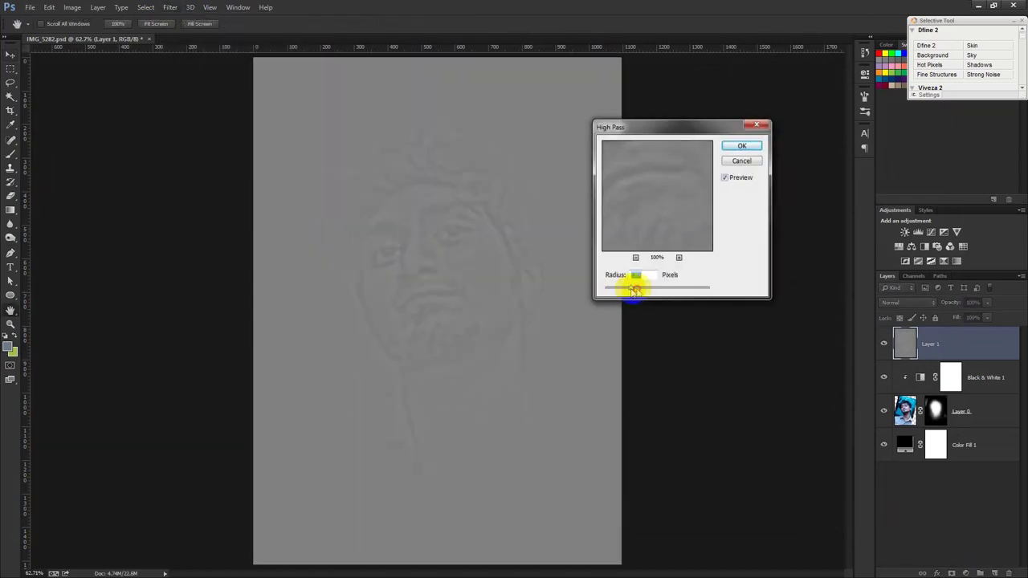
left_click_drag(651, 290, 649, 290)
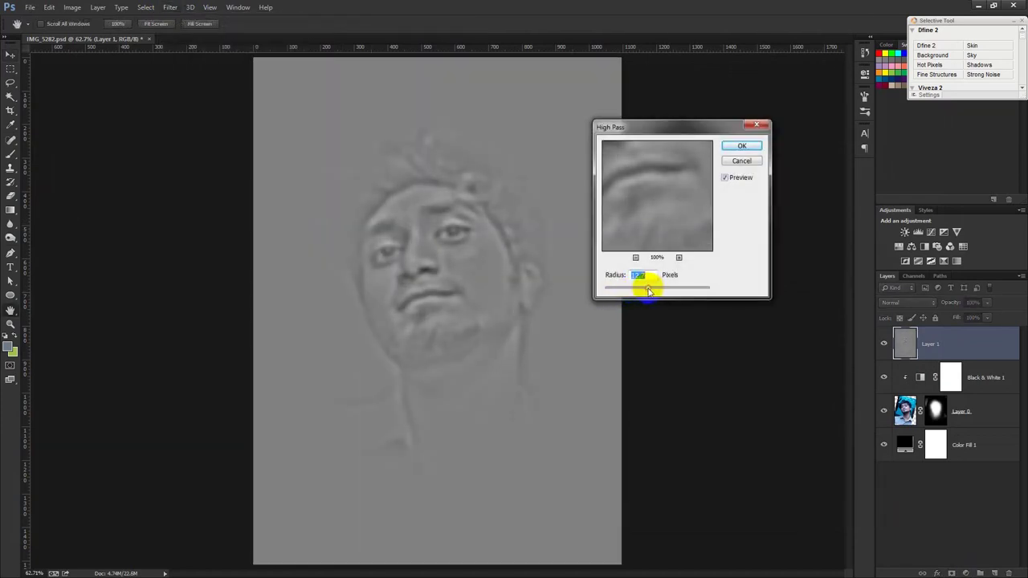
left_click(739, 147)
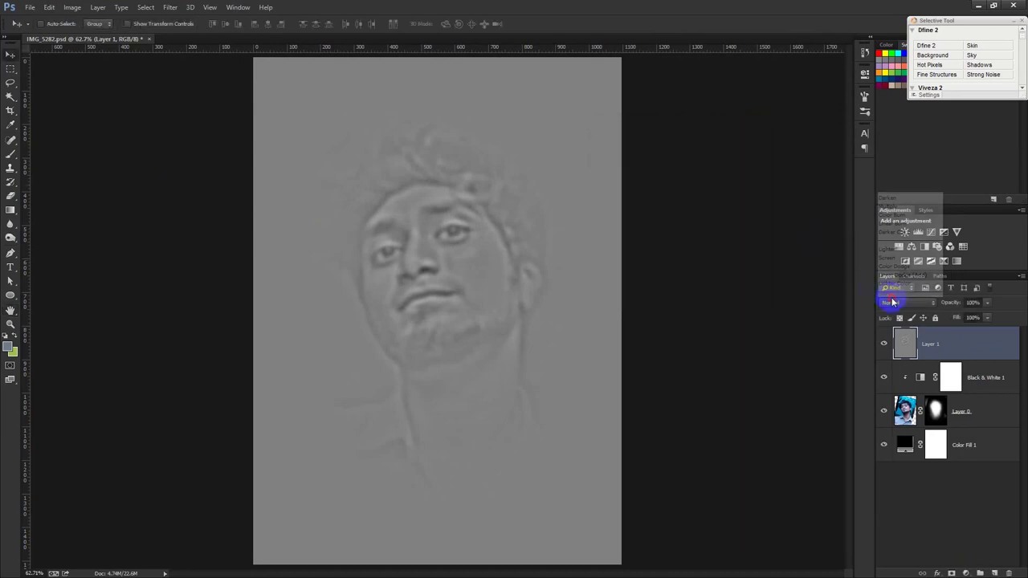
left_click(900, 303)
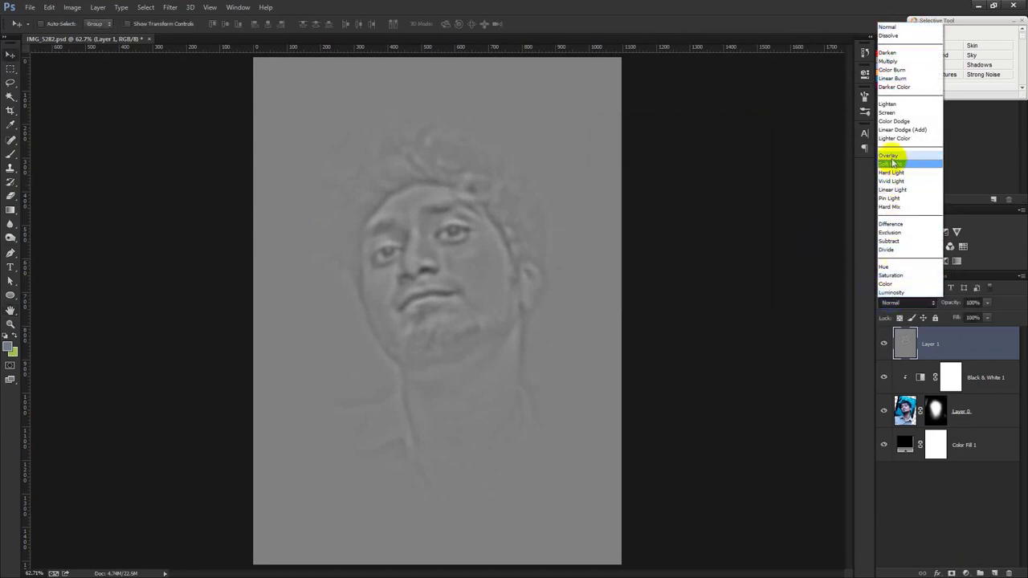
left_click(890, 156)
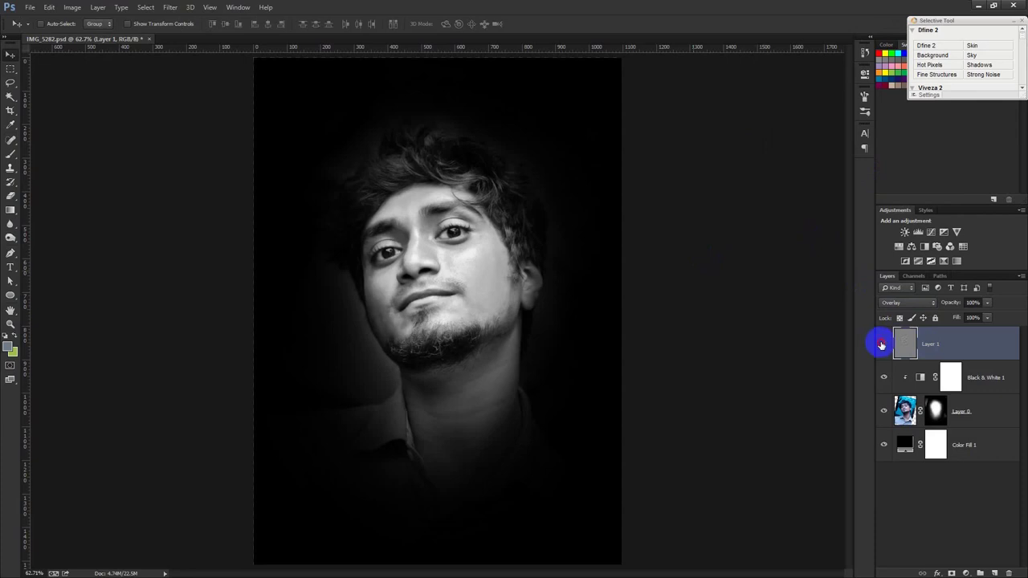
Toggle the detail layer on and off to compare, then stamp another merged copy
scroll(454, 233, "up", 3)
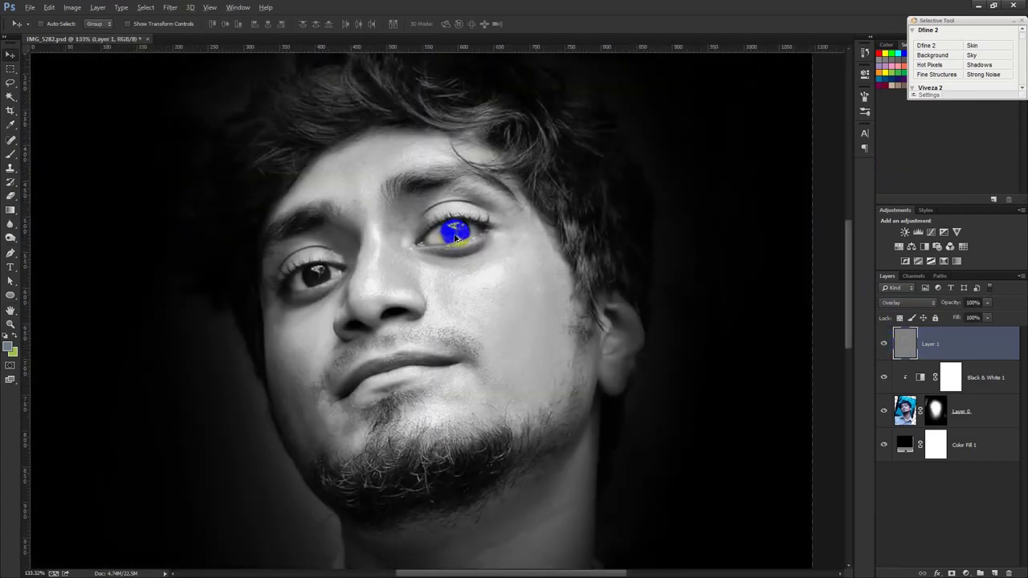
left_click(887, 344)
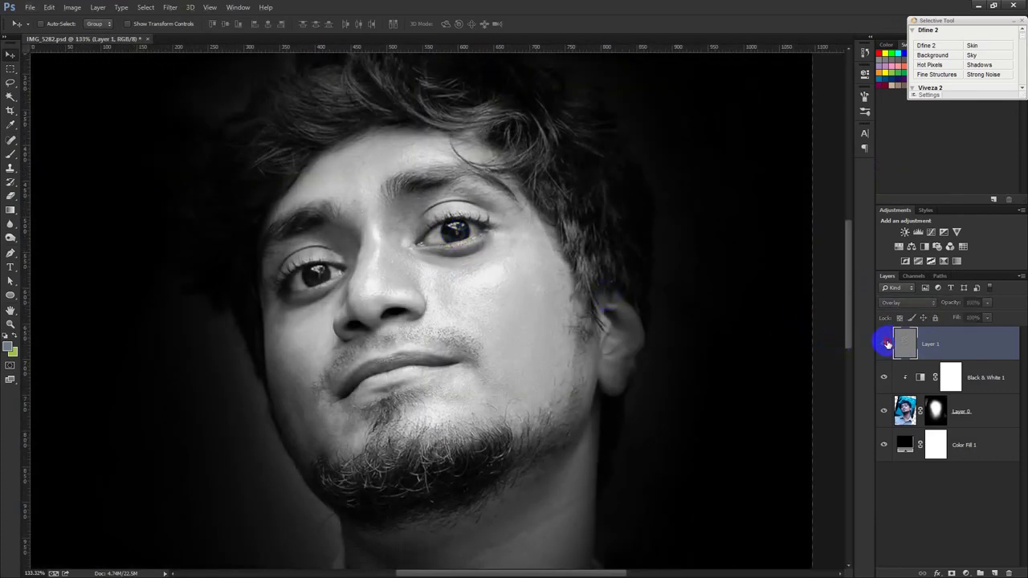
left_click(886, 344)
left_click(886, 344)
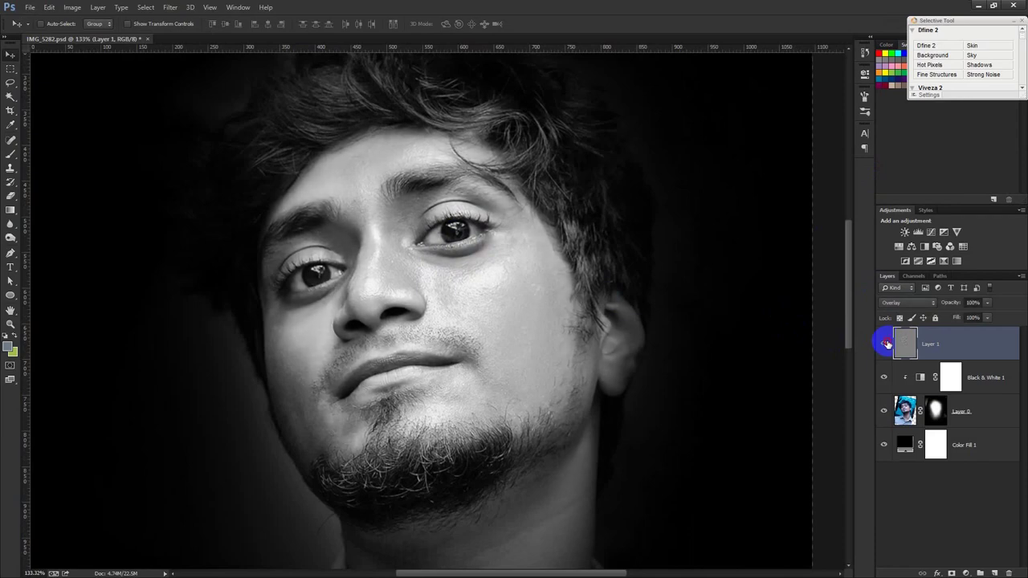
left_click(886, 344)
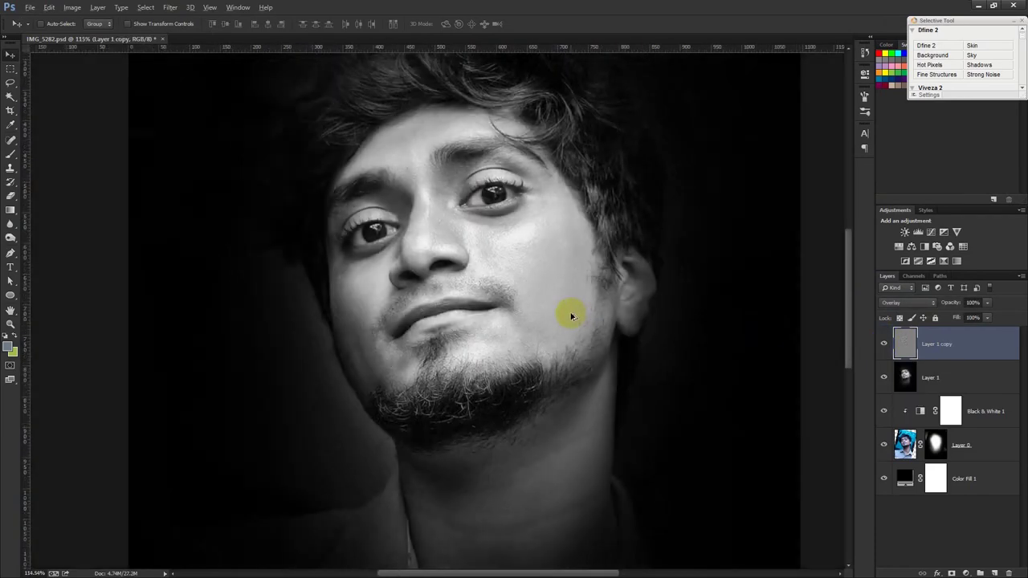
scroll(587, 317, "down", 5)
scroll(428, 304, "up", 1)
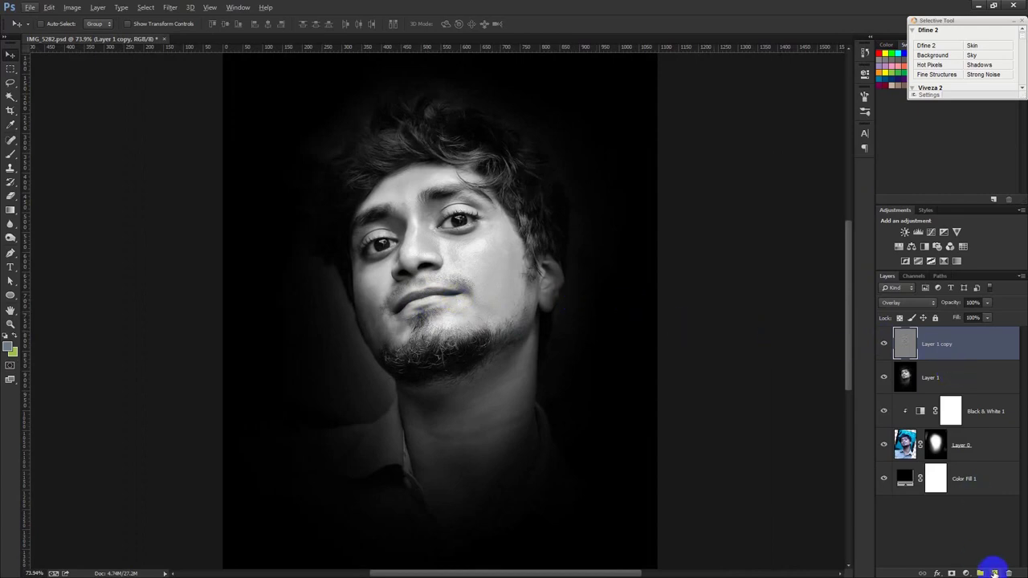
key("ctrl+shift+alt+e")
Duplicate the merged layer and give the copy a lower-radius Gaussian blur
left_click(170, 8)
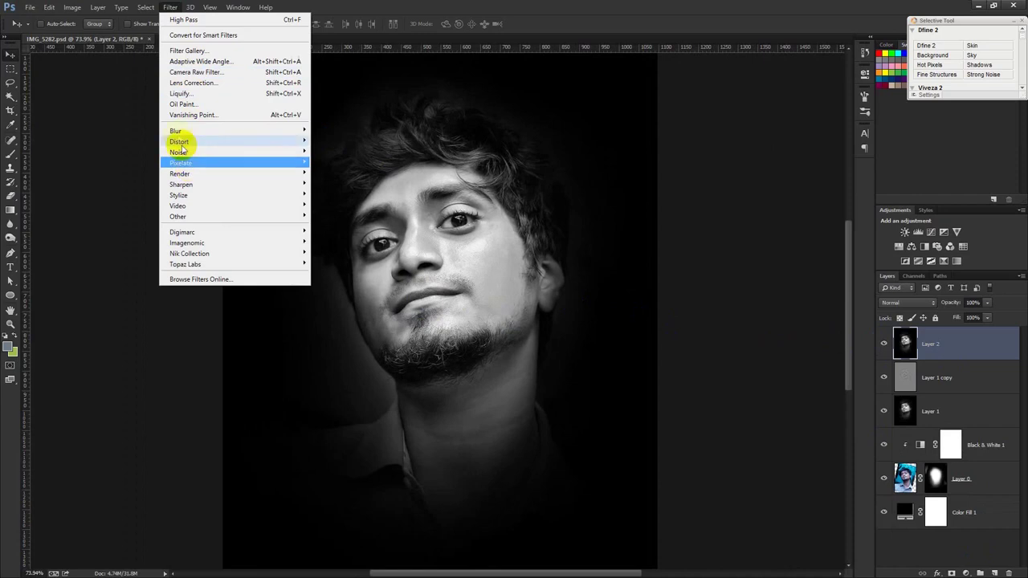
left_click(466, 206)
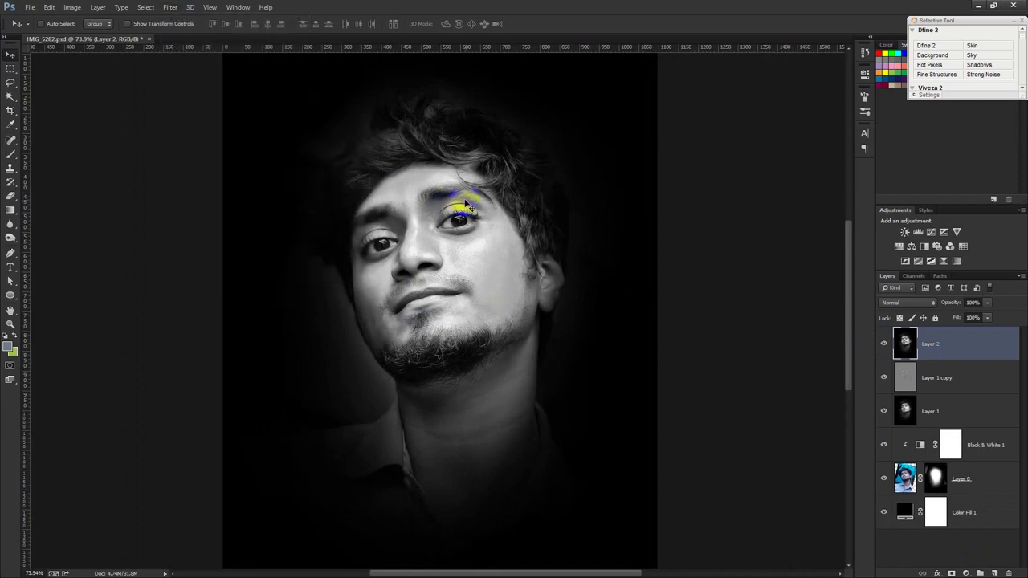
key("ctrl+j")
left_click(109, 12)
mouse_move(175, 130)
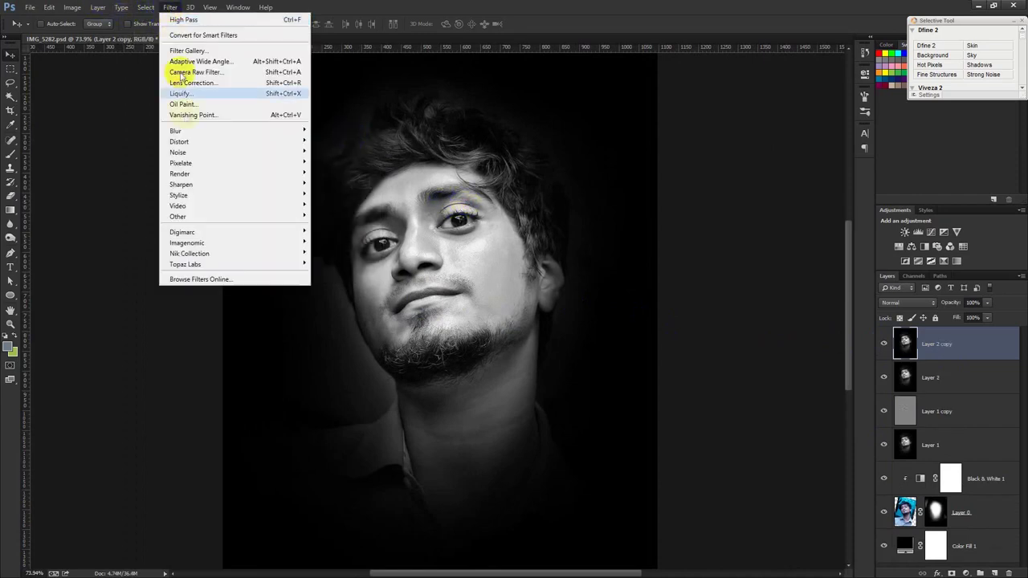
left_click(338, 209)
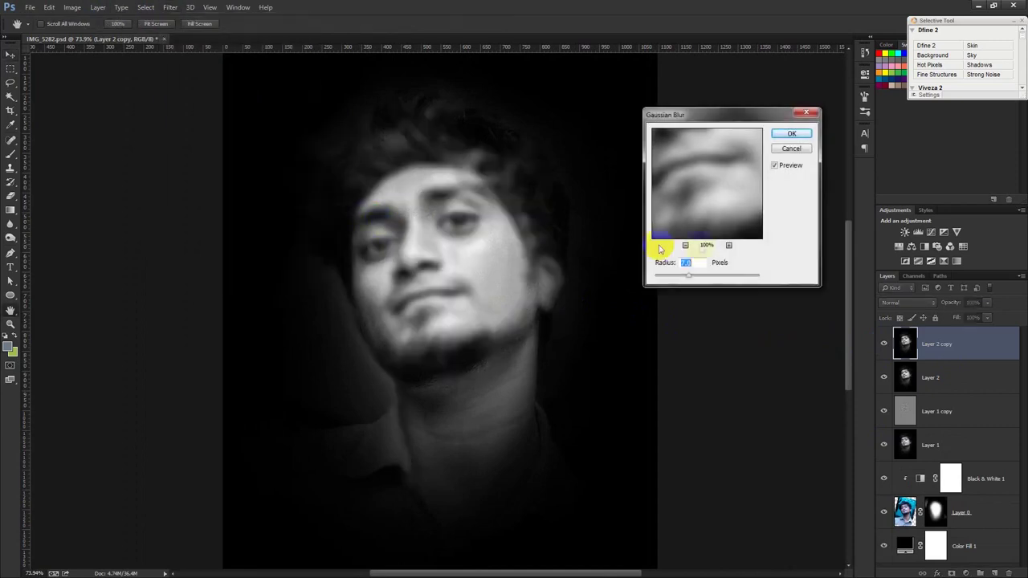
left_click_drag(687, 275, 676, 278)
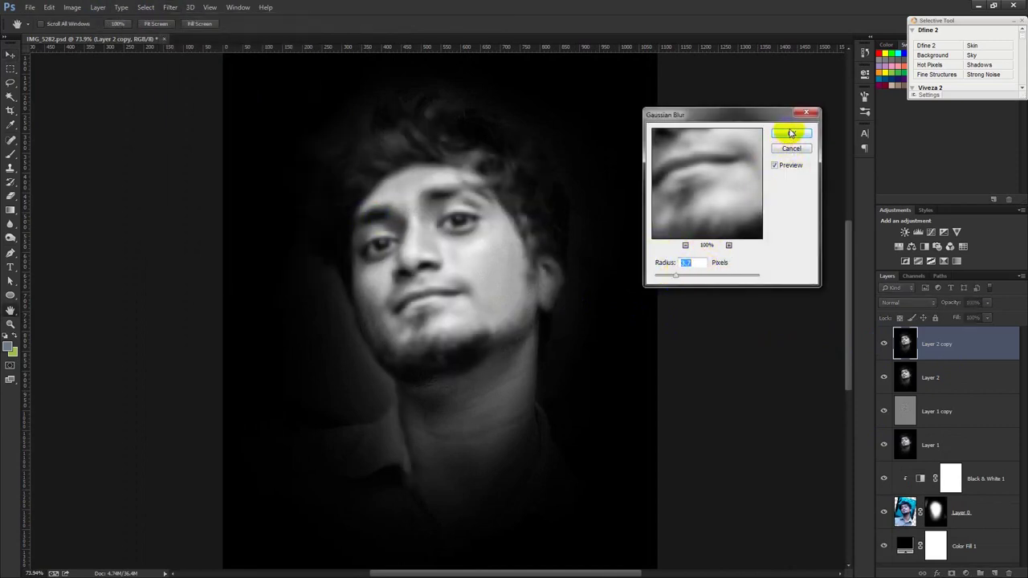
left_click(792, 134)
Blend the blurred copy in Overlay and toggle its visibility to compare
left_click(908, 302)
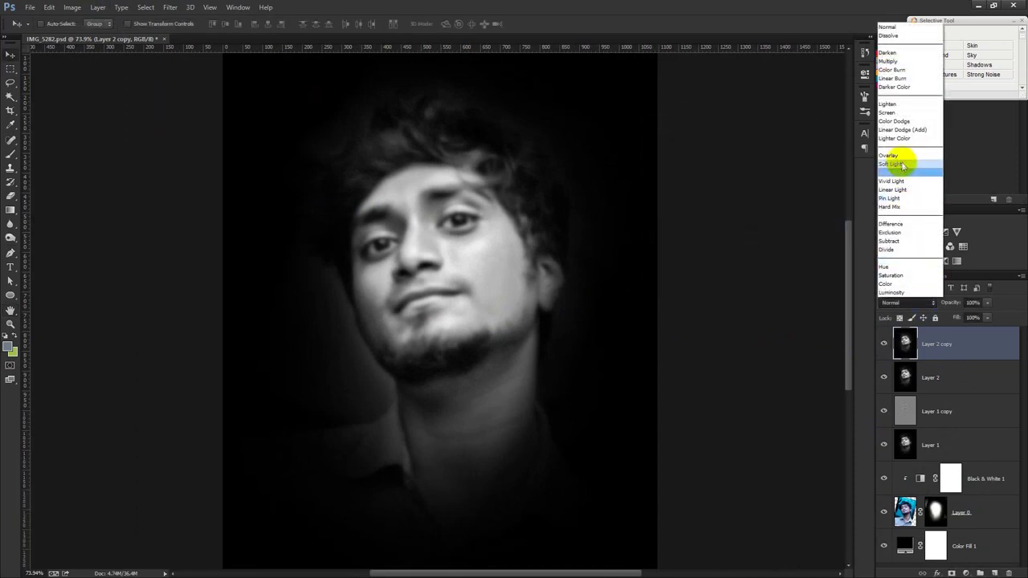
left_click(903, 157)
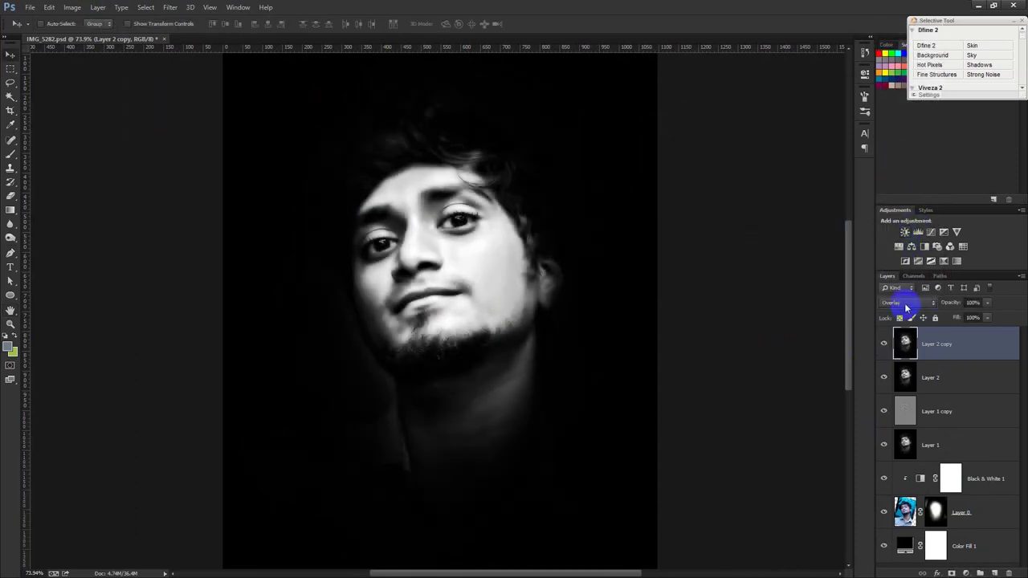
scroll(905, 303, "down", 1)
left_click(885, 344)
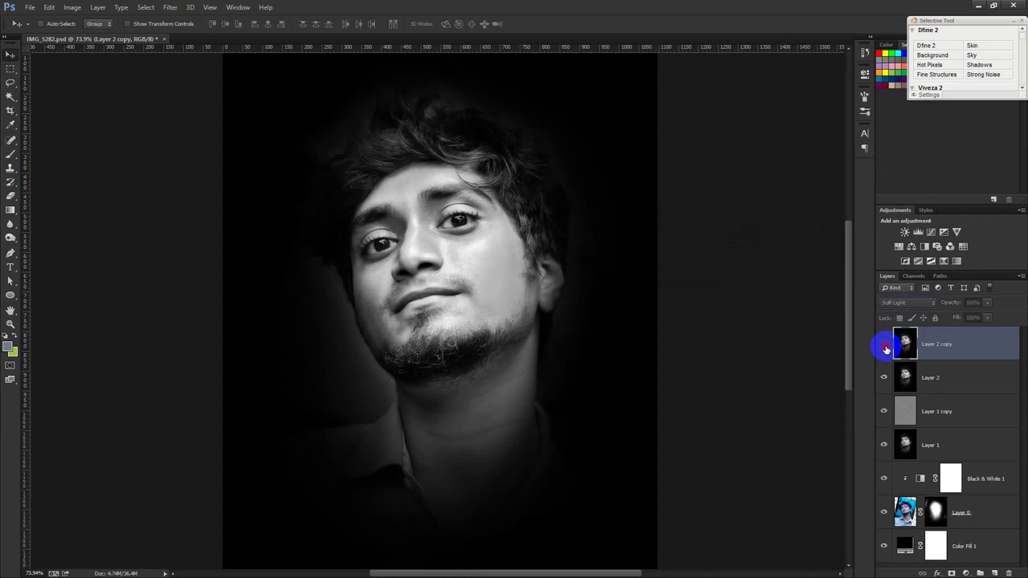
left_click(885, 344)
left_click(885, 345)
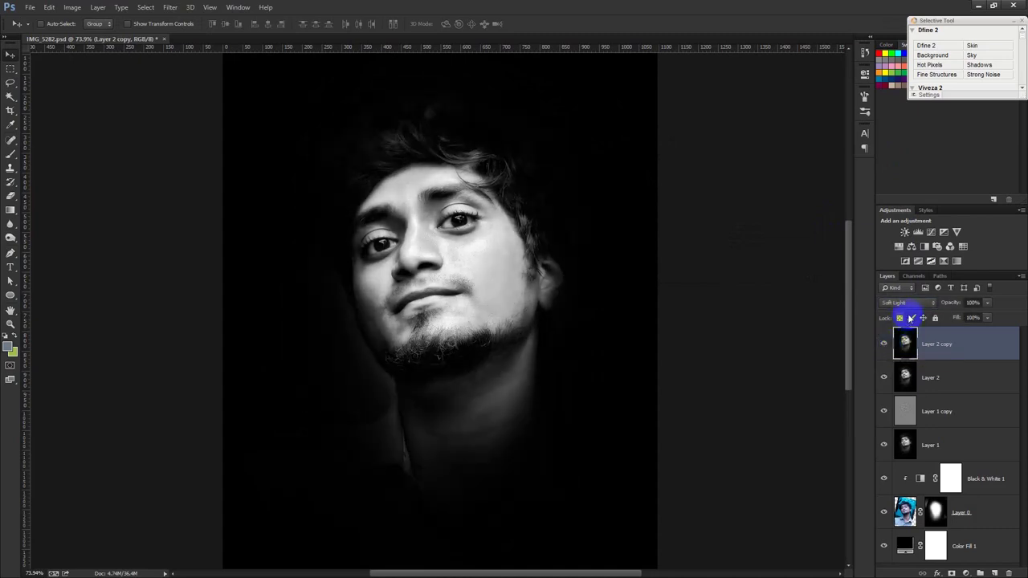
Set Layer 2 copy to Screen blend mode at 62% opacity
left_click(910, 301)
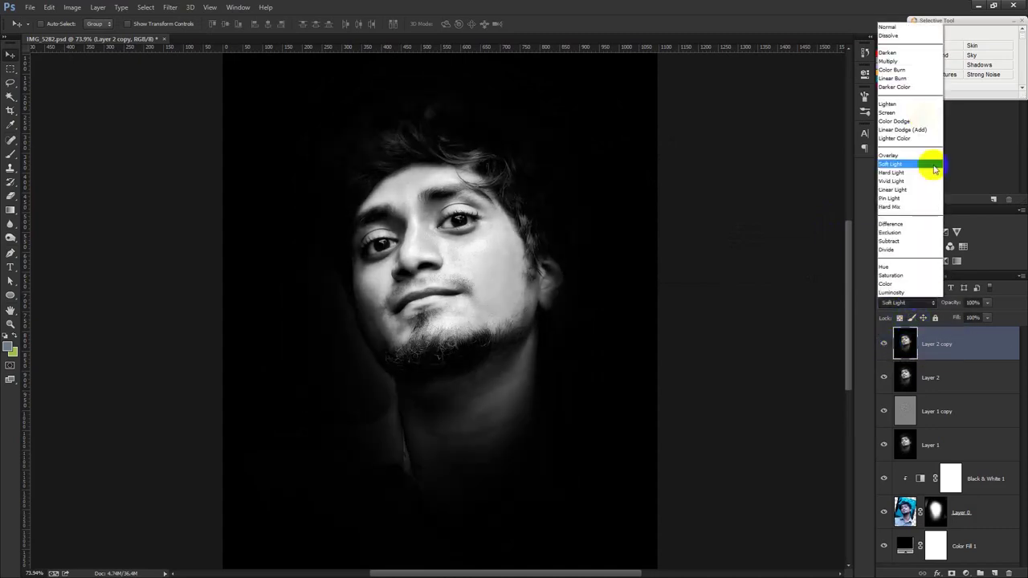
left_click(916, 104)
key("Down")
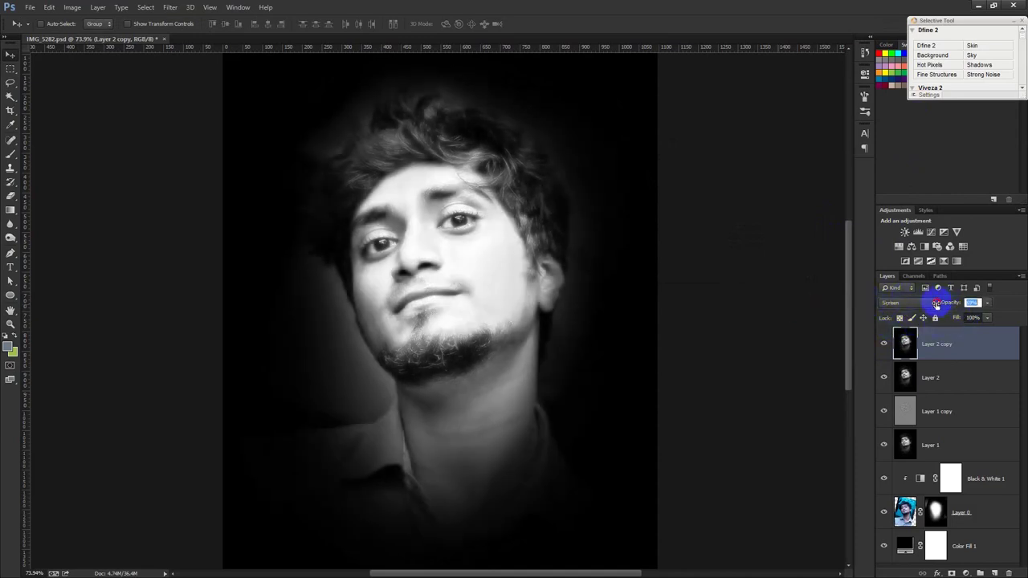
left_click_drag(935, 305, 929, 303)
left_click(767, 308)
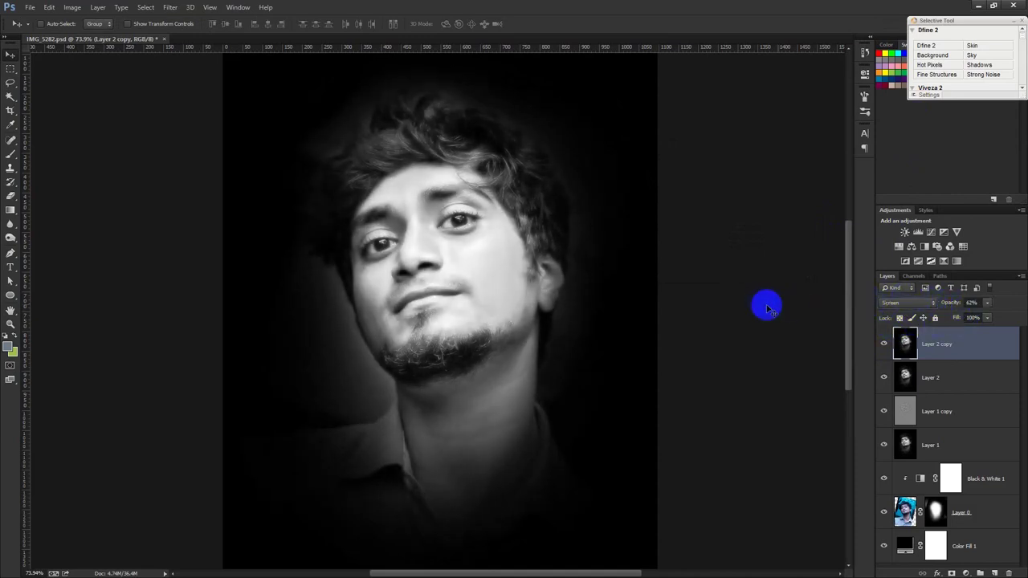
key("ctrl+minus")
key("ctrl+plus")
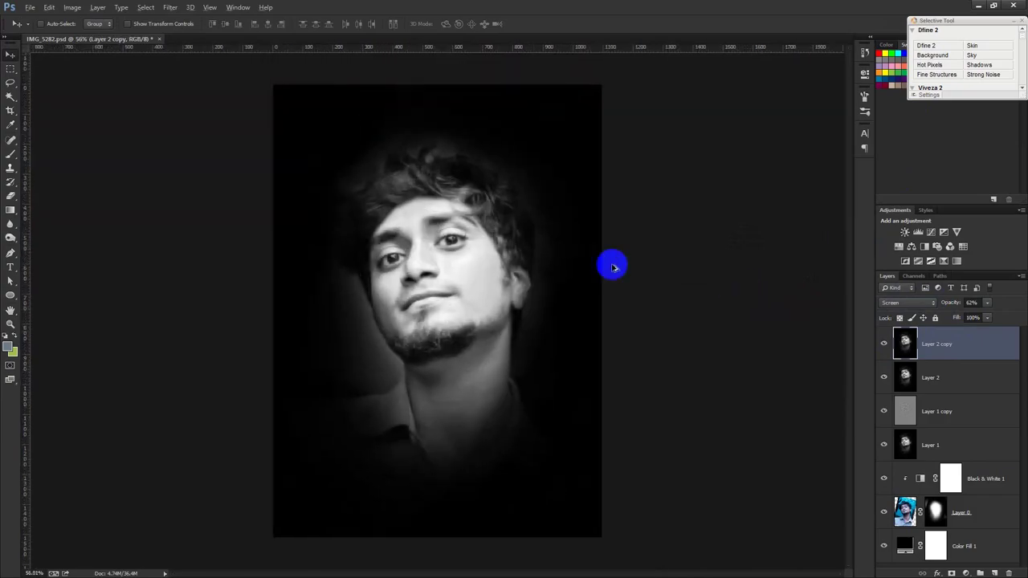
key("ctrl+plus")
Toggle Layer 2 copy to compare, then add a new empty layer on top
left_click(884, 344)
scroll(655, 318, "down", 3)
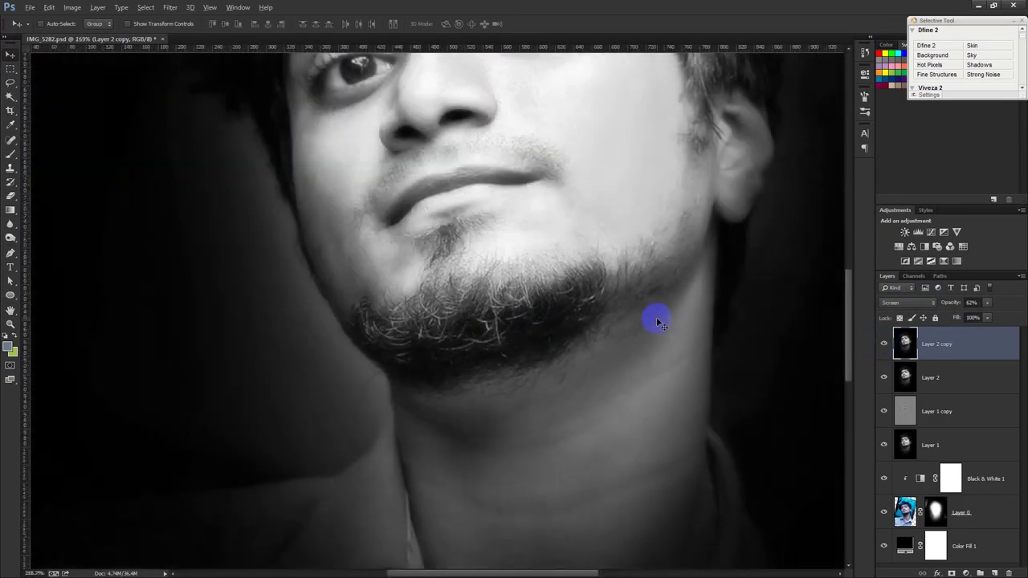
scroll(656, 321, "down", 3)
scroll(656, 322, "down", 2)
scroll(486, 257, "up", 2)
scroll(431, 220, "up", 3)
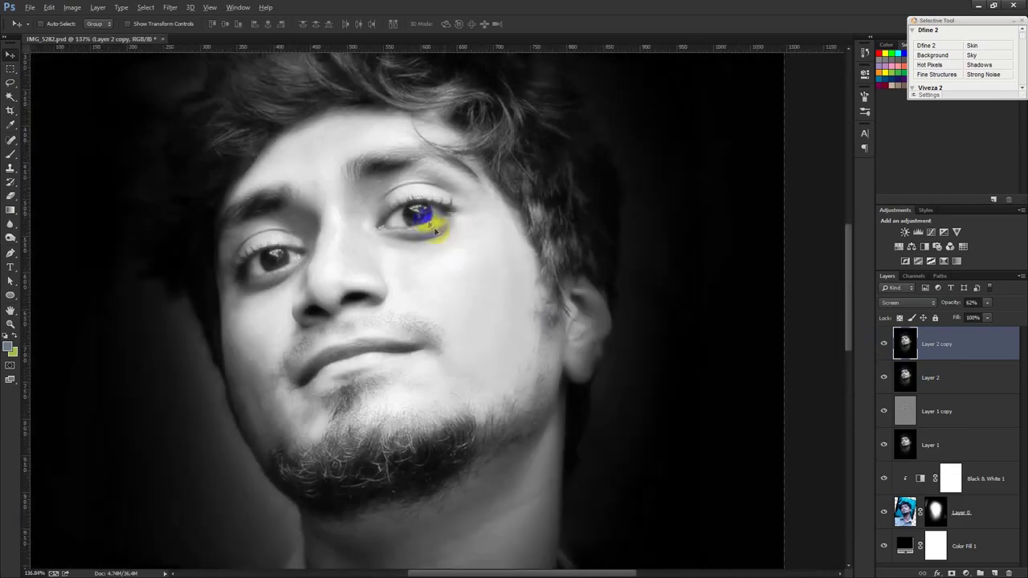
scroll(415, 215, "up", 3)
scroll(415, 214, "up", 3)
scroll(415, 214, "up", 2)
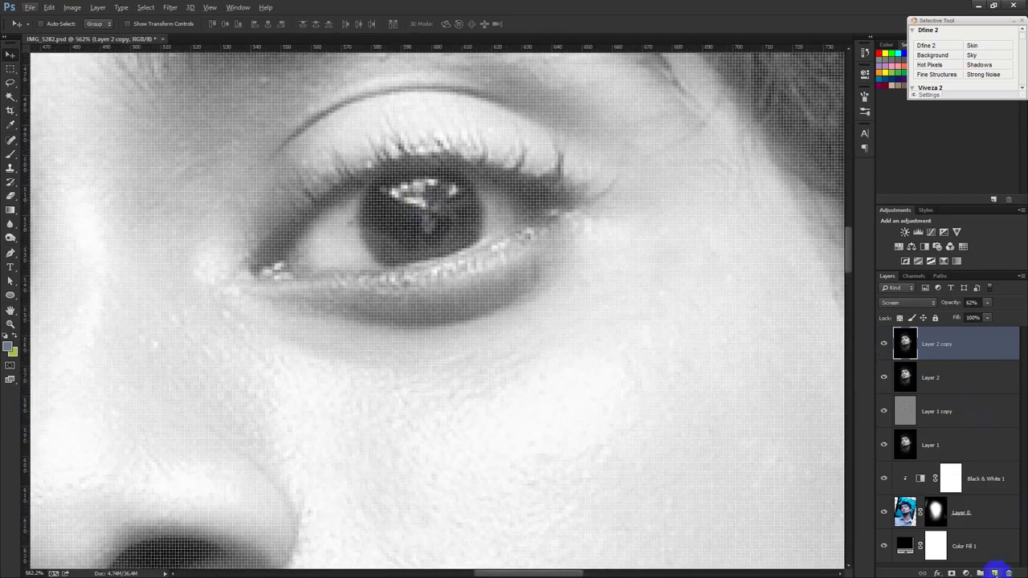
left_click(995, 572)
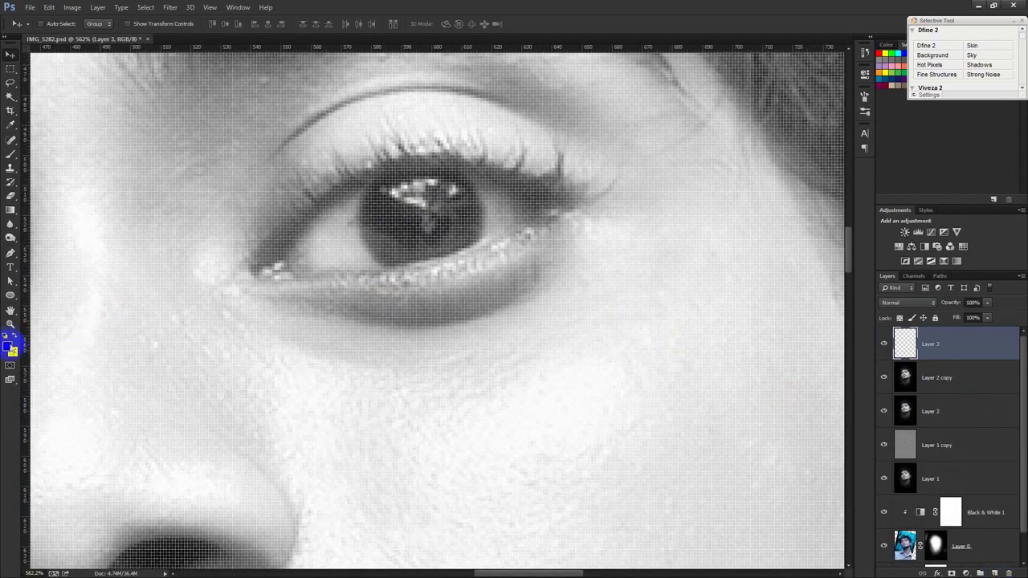
Set the foreground colour to pure red #ff0000 and ready a soft brush
left_click(12, 350)
left_click_drag(731, 271, 823, 201)
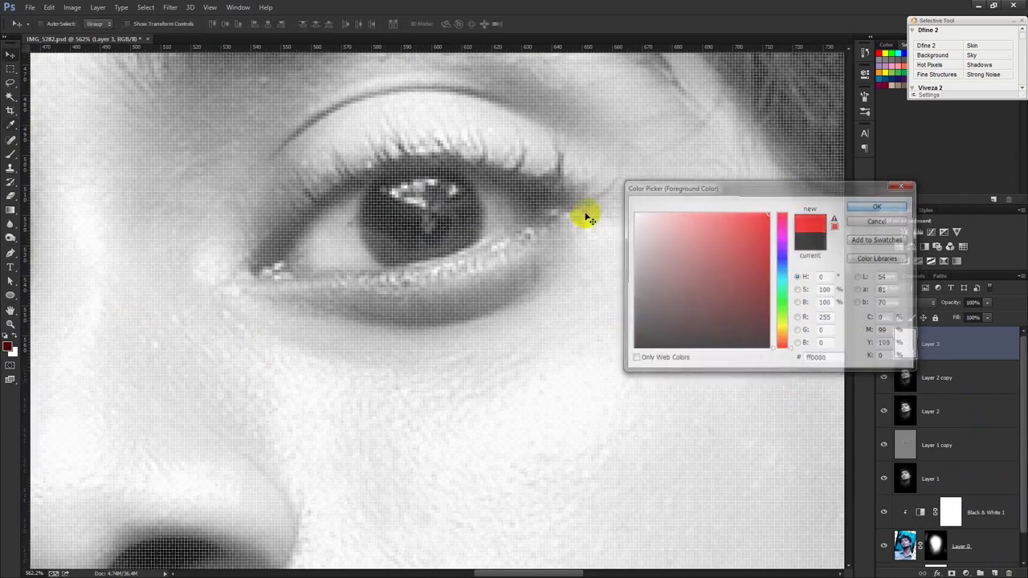
key("Return")
scroll(391, 199, "up", 2)
left_click(11, 152)
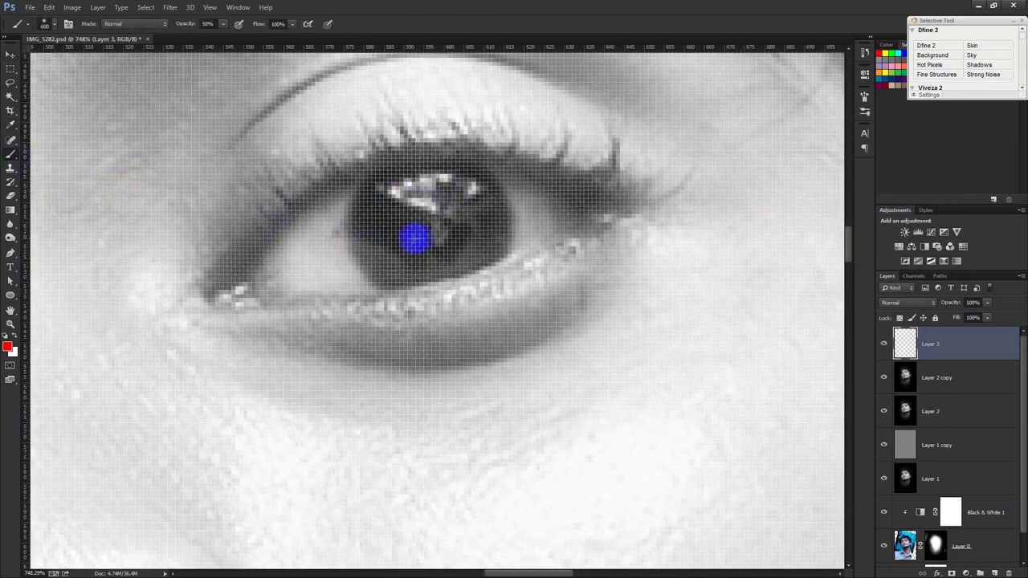
right_click(430, 232)
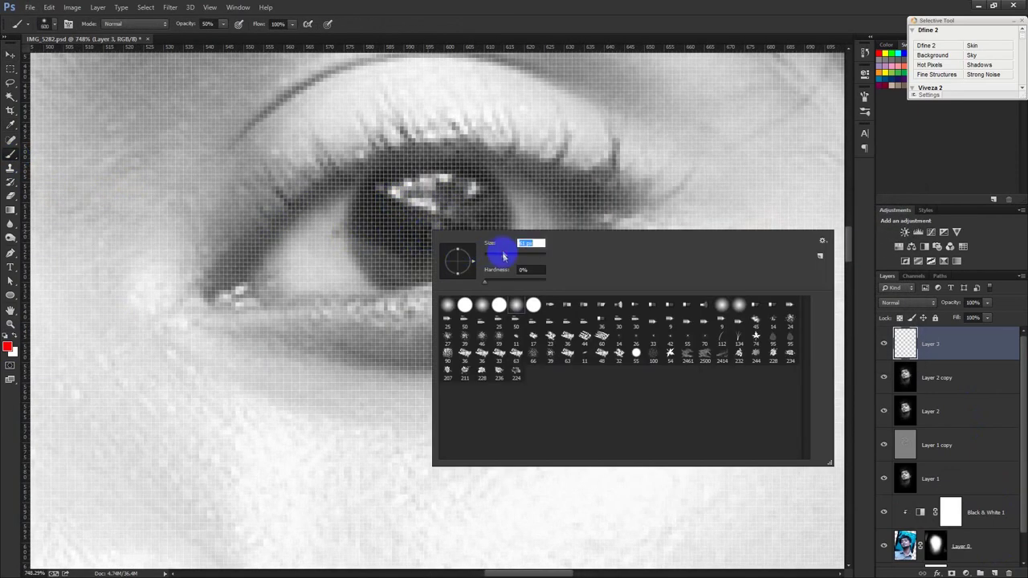
left_click(479, 130)
Paint red over both irises and pupils on the new layer
left_click_drag(425, 225, 425, 224)
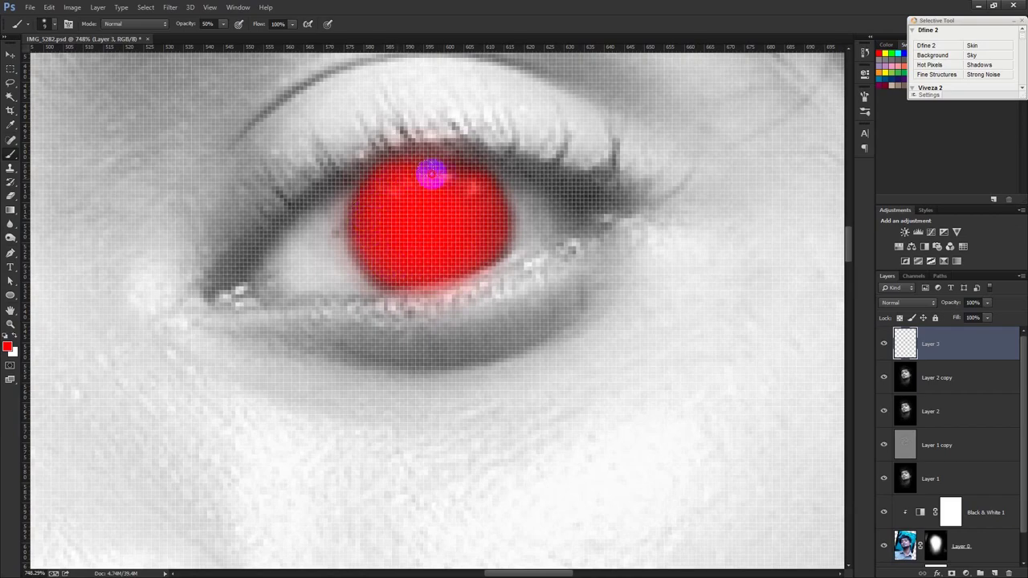
left_click_drag(367, 230, 551, 247)
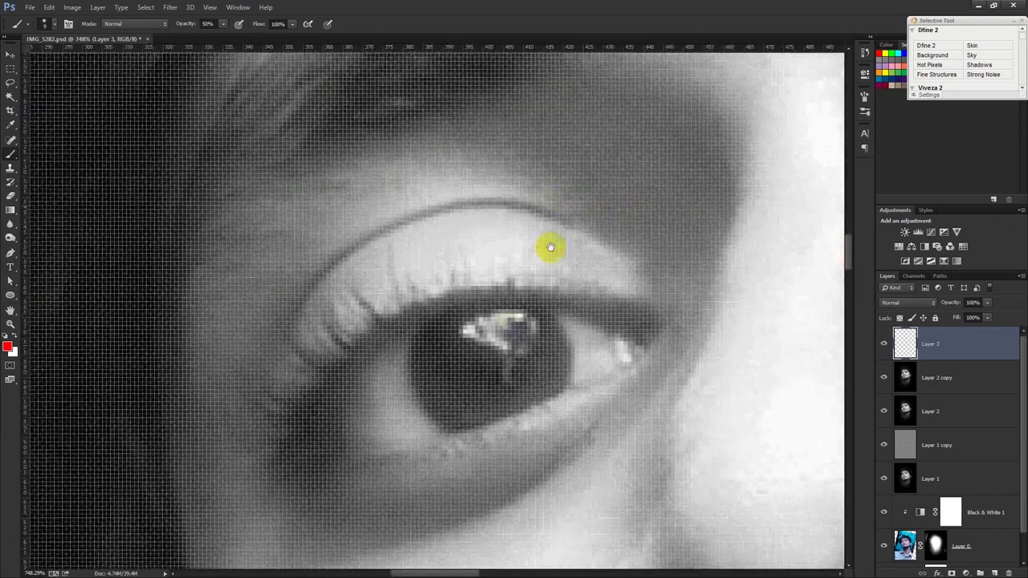
left_click_drag(512, 320, 454, 321)
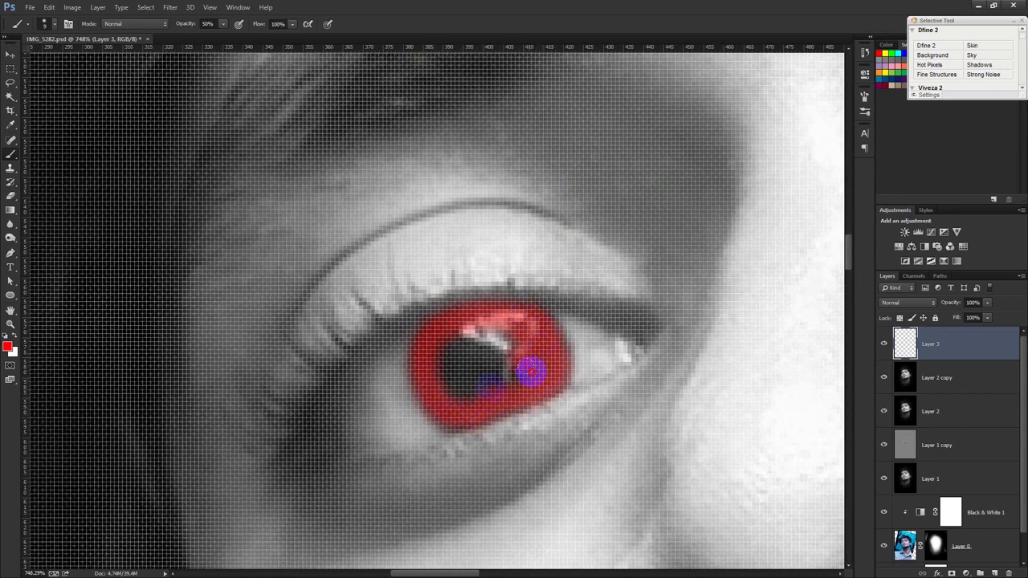
left_click_drag(531, 372, 442, 378)
left_click_drag(511, 333, 472, 351)
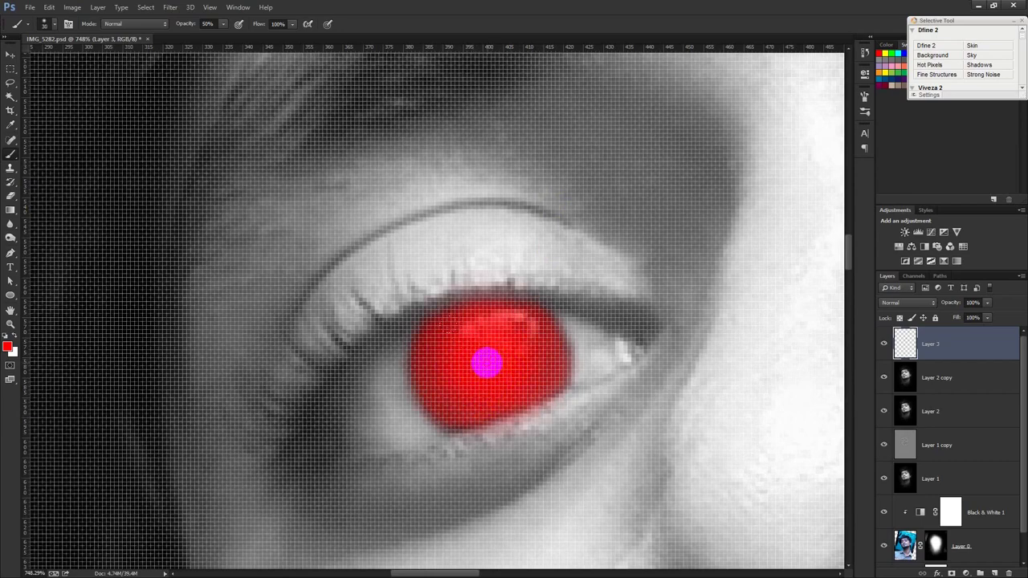
scroll(490, 359, "down", 4)
scroll(482, 359, "down", 3)
scroll(482, 360, "down", 2)
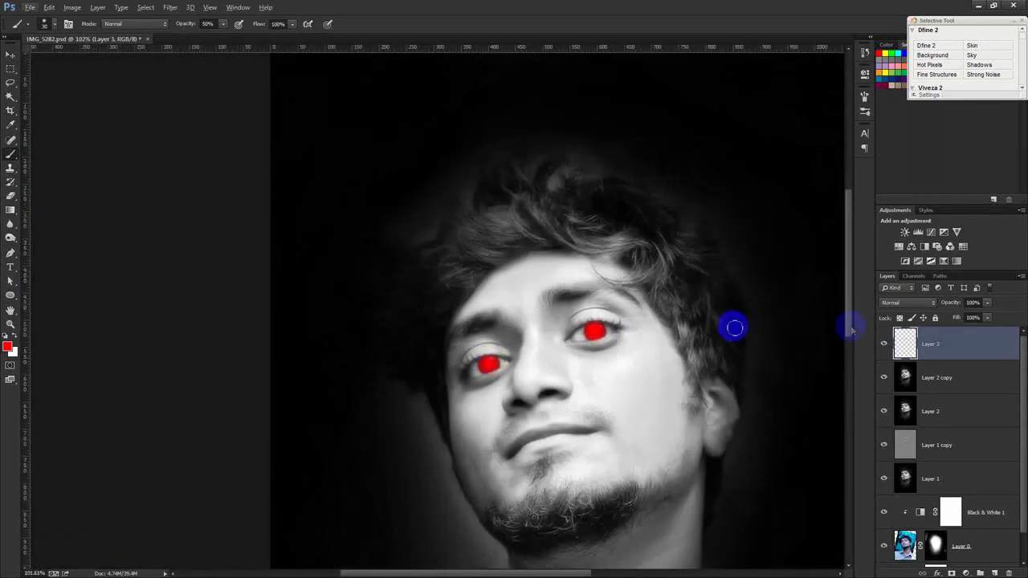
left_click(888, 308)
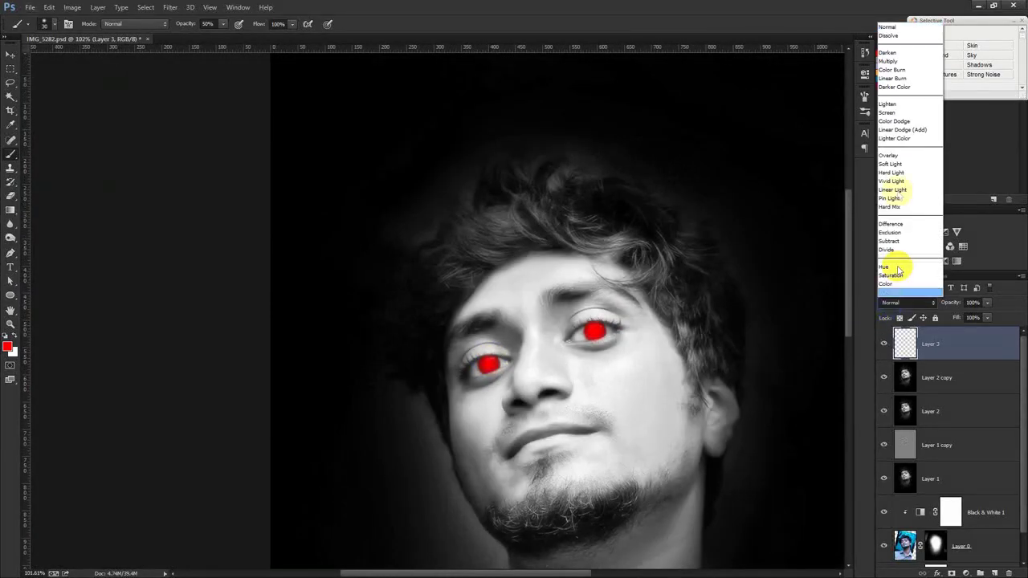
Blend red-eye Layer 3 in Color mode and drag it below Layer 2 copy
left_click(894, 157)
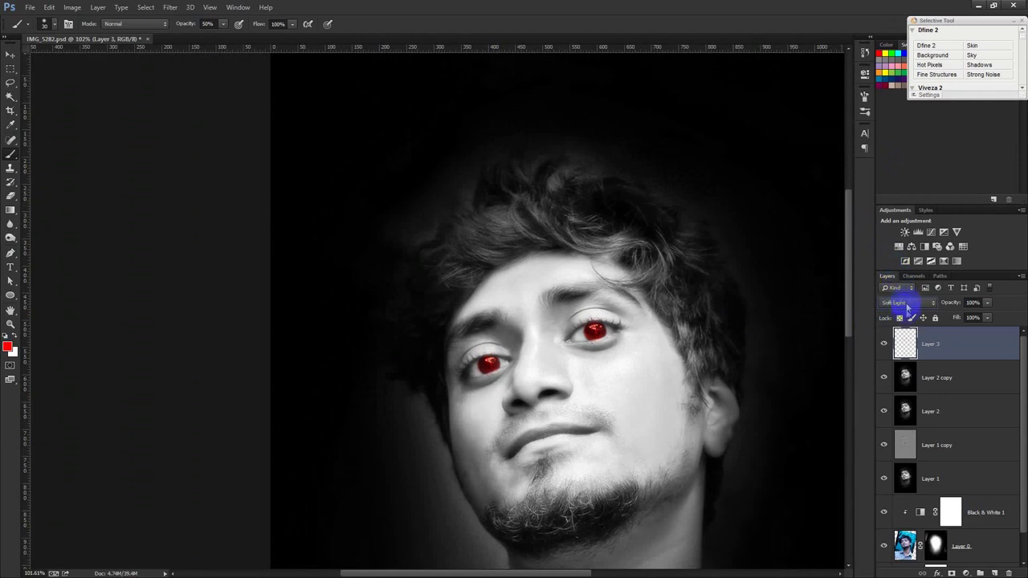
left_click_drag(904, 298, 901, 281)
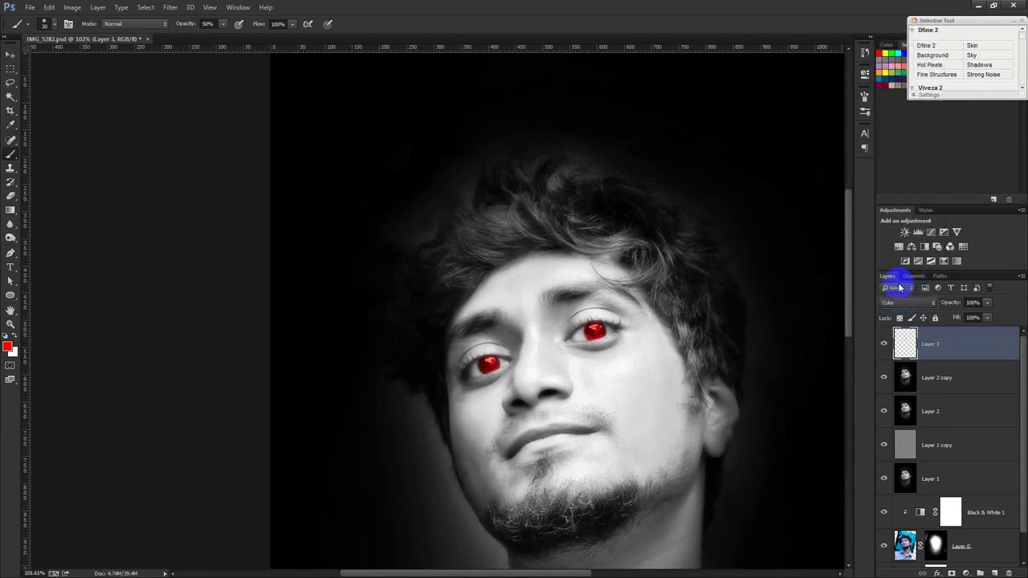
left_click(10, 54)
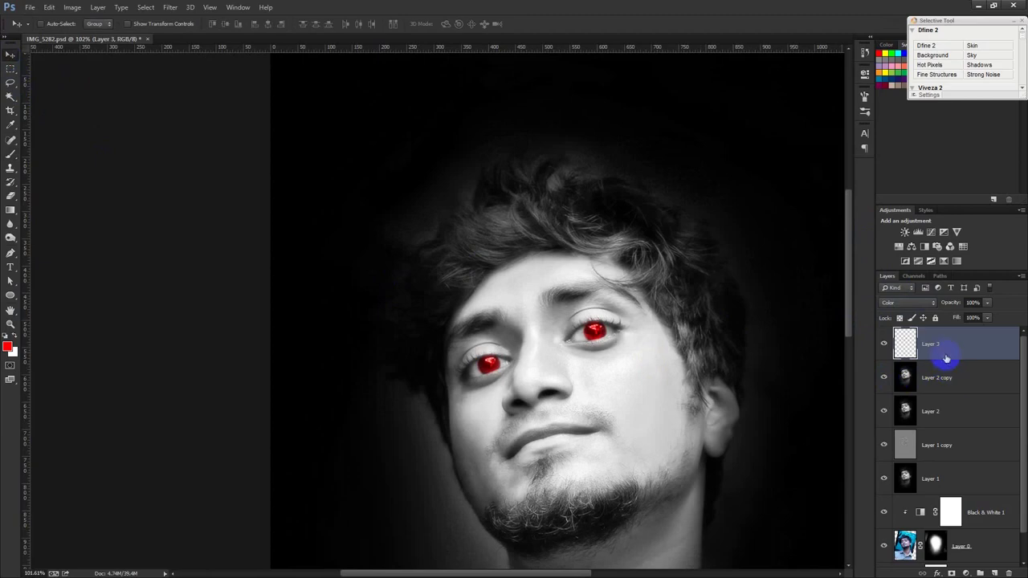
left_click_drag(941, 348, 940, 376)
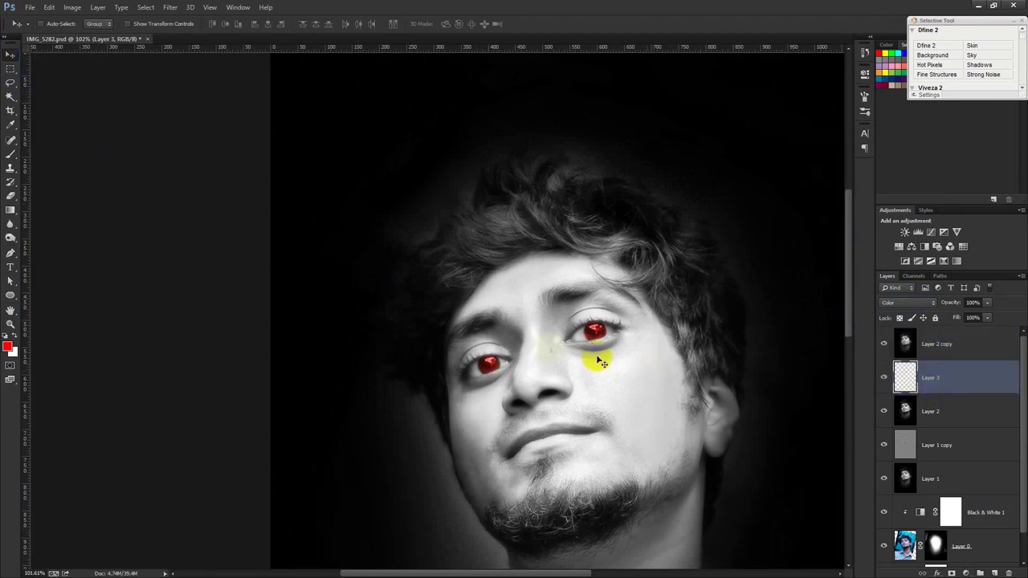
scroll(546, 350, "up", 2)
scroll(434, 362, "up", 2)
scroll(133, 257, "up", 2)
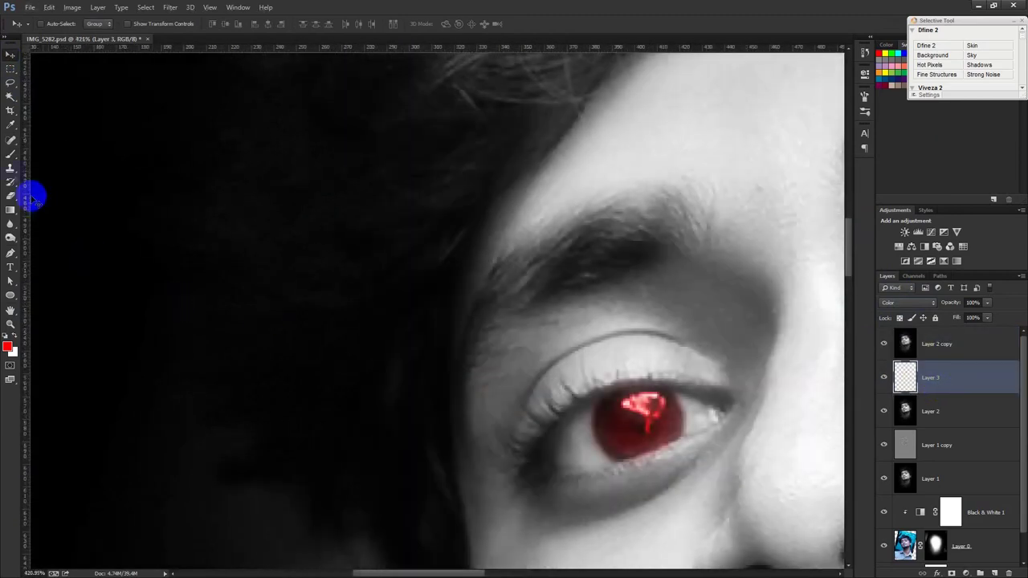
scroll(91, 236, "down", 1)
scroll(91, 236, "down", 1)
left_click(11, 196)
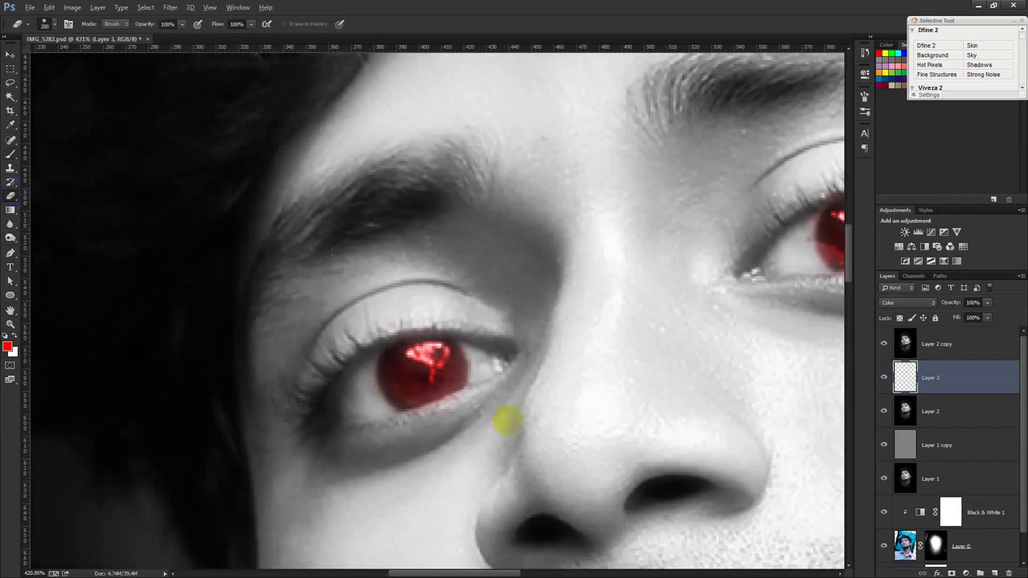
Erase red overspill along the lower, upper and upper-right iris edges
scroll(516, 392, "up", 2)
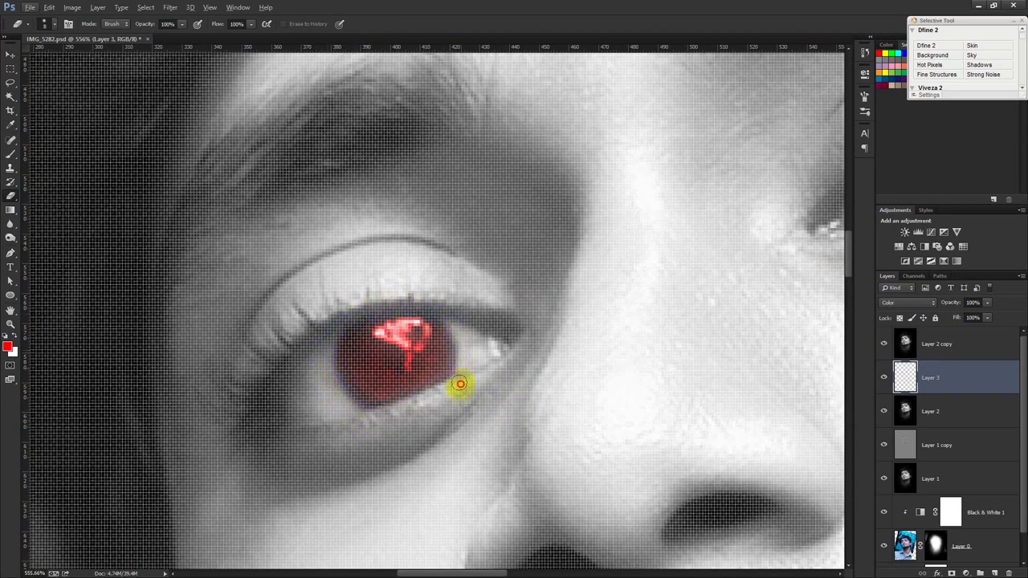
scroll(477, 388, "down", 1)
left_click_drag(480, 389, 413, 349)
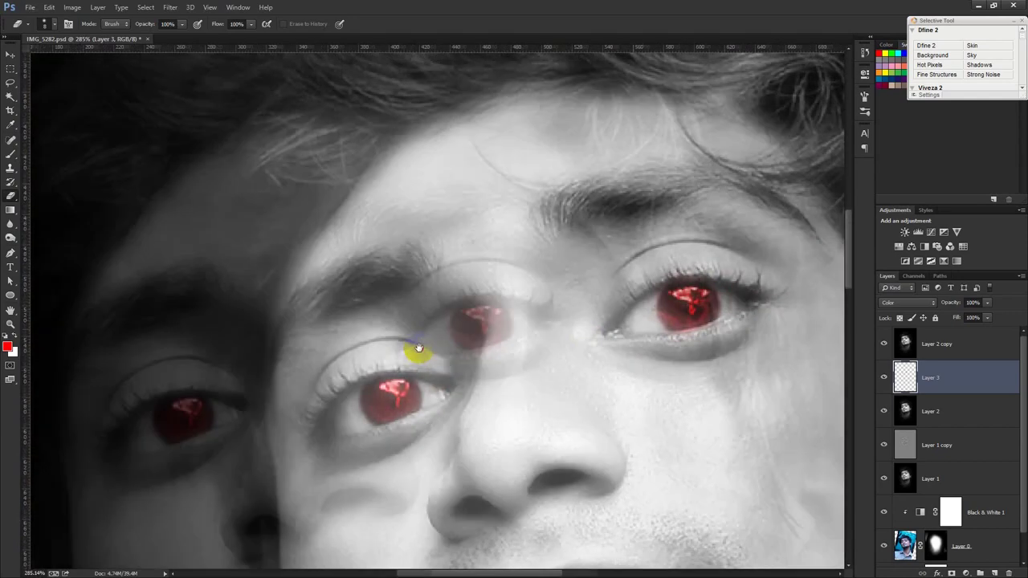
scroll(533, 349, "up", 2)
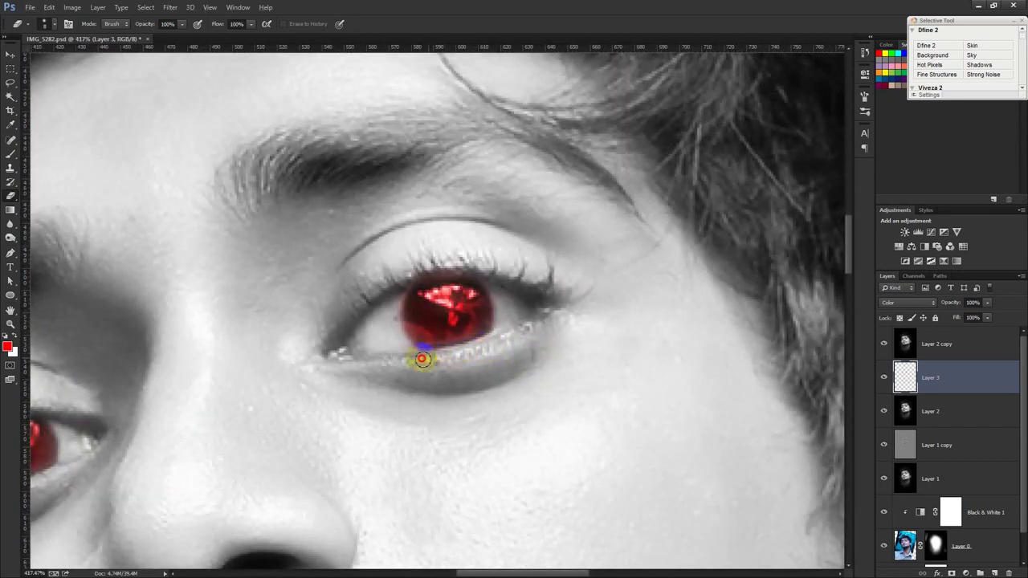
left_click_drag(488, 343, 456, 351)
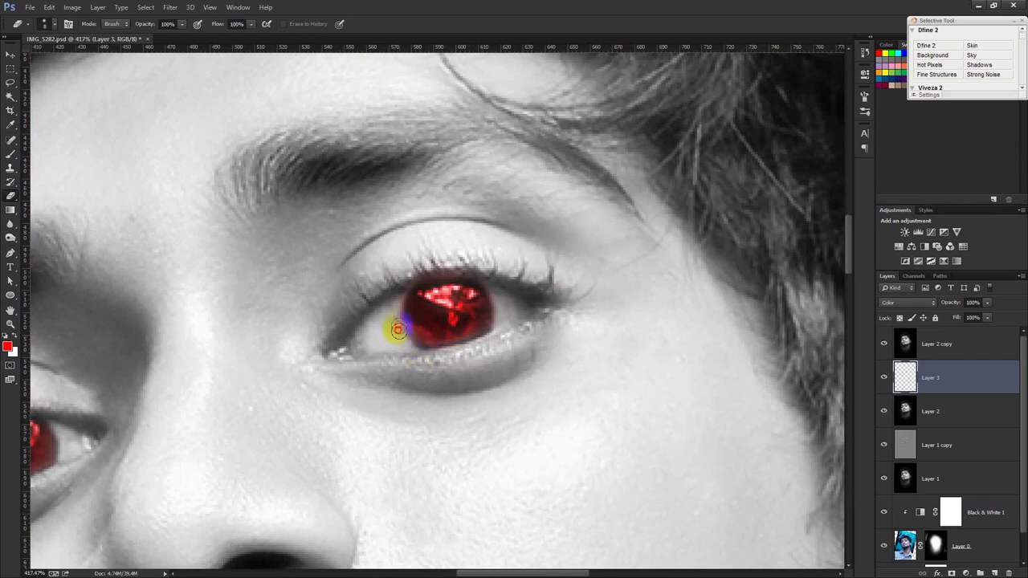
mouse_move(417, 276)
left_mouse_down()
mouse_move(459, 268)
mouse_move(427, 271)
left_mouse_up()
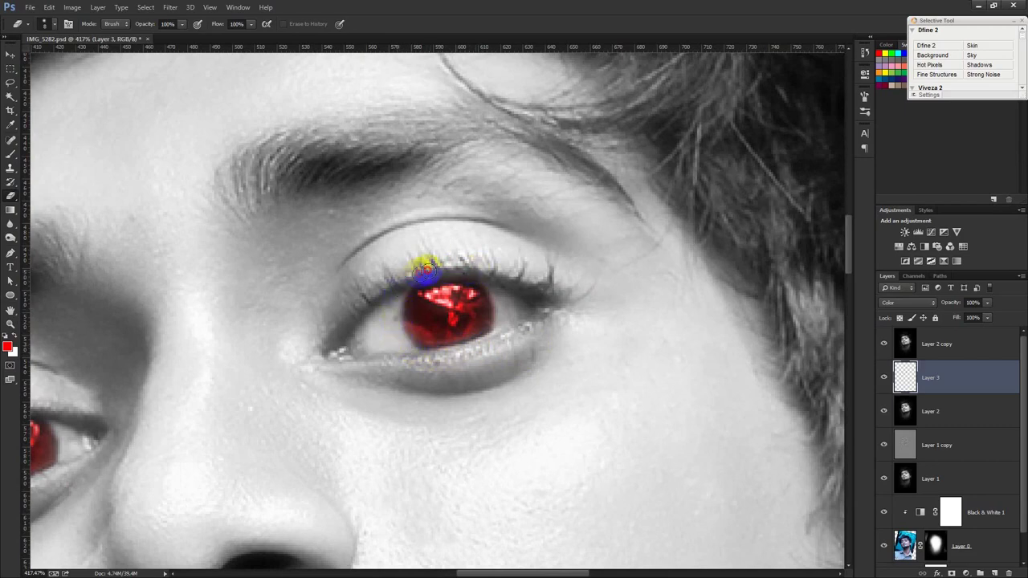
left_click_drag(492, 276, 498, 281)
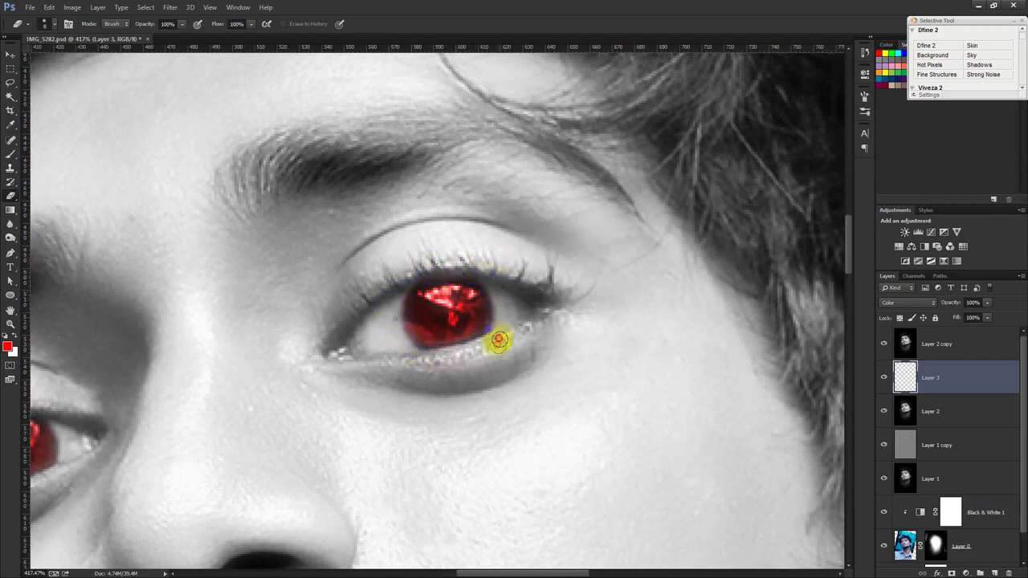
scroll(504, 349, "down", 4)
scroll(503, 346, "down", 2)
scroll(510, 351, "down", 1)
scroll(509, 343, "down", 1)
scroll(501, 326, "up", 1)
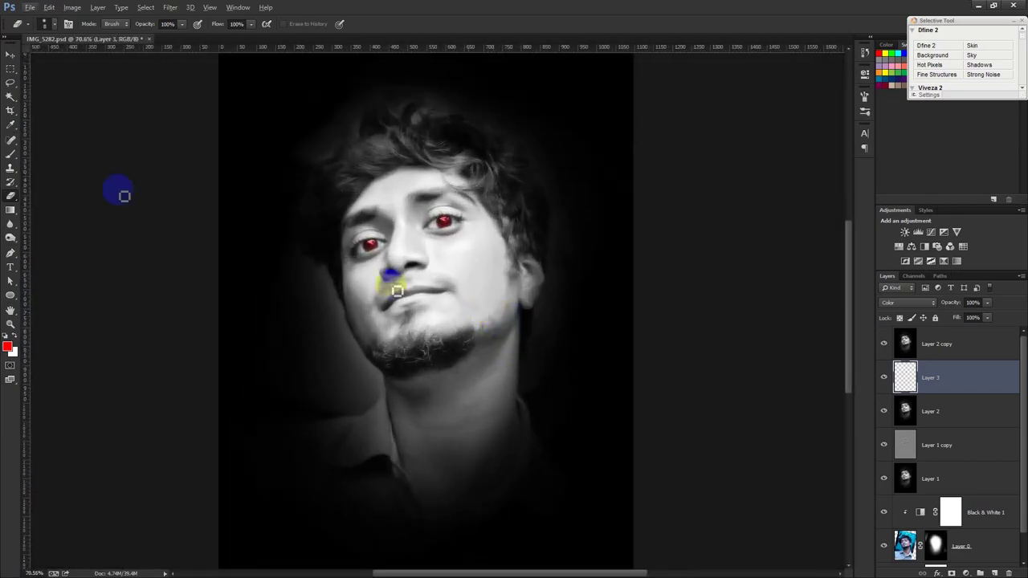
left_click(10, 54)
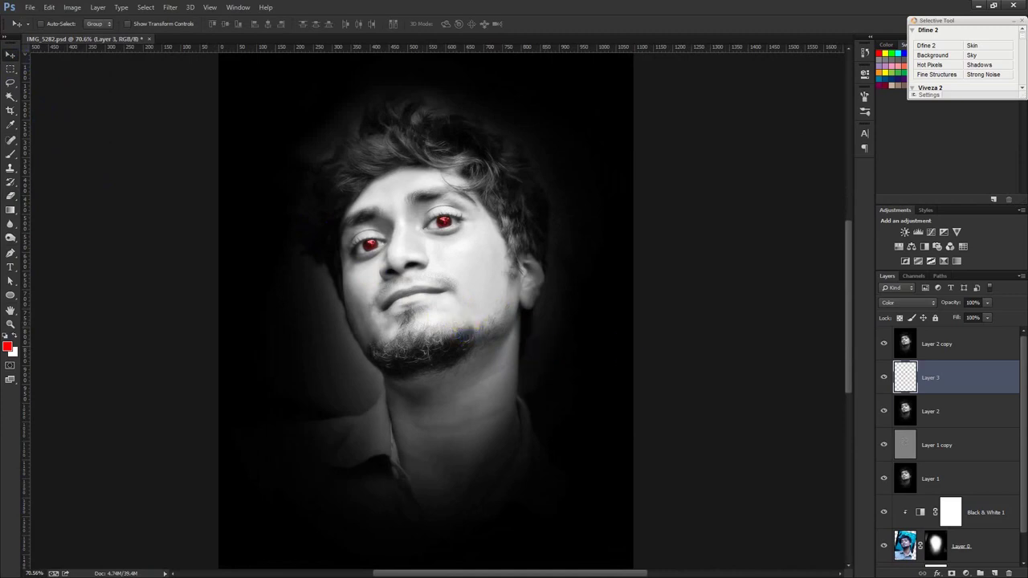
Open BloodSplatter.png, dismiss the Fireworks warning, and drag it into the portrait
left_click_drag(586, 27, 604, 76)
left_click(563, 333)
mouse_move(438, 256)
left_mouse_down()
mouse_move(161, 71)
mouse_move(399, 283)
left_mouse_up()
scroll(377, 304, "up", 3)
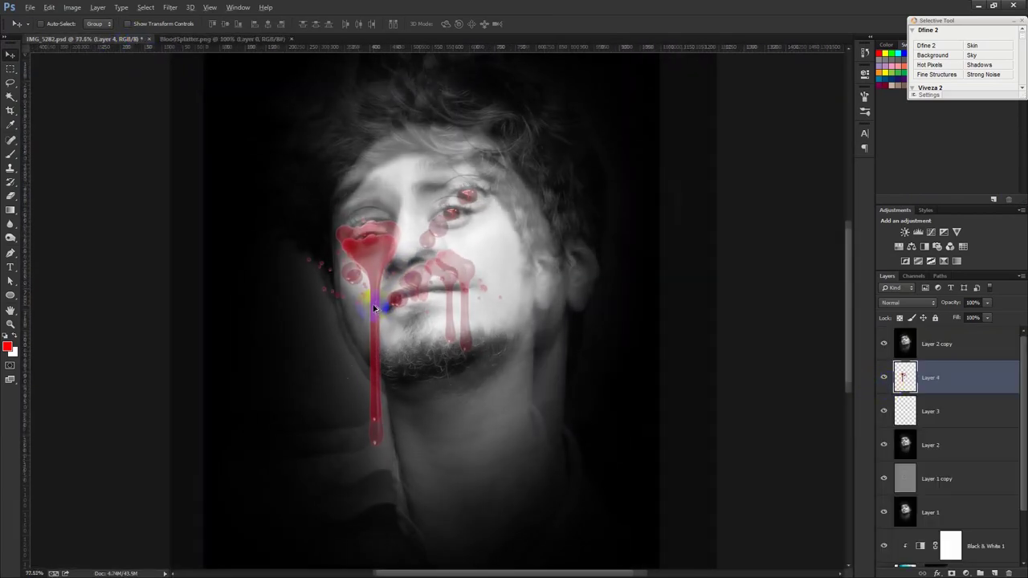
Scale the splatter to about 22% and tilt it onto the middle of the lower lip
key("ctrl+t")
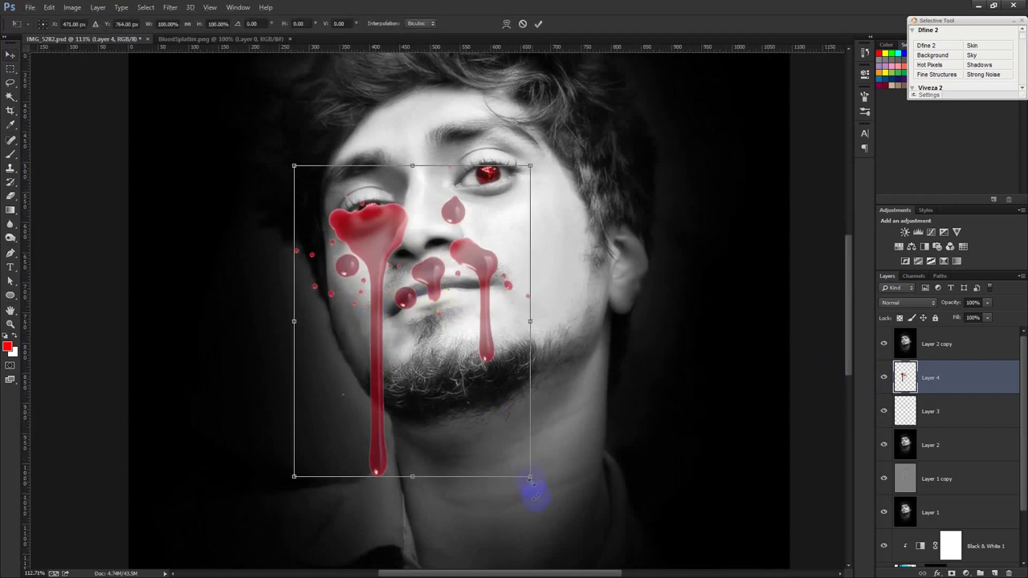
mouse_move(530, 478)
left_mouse_down()
mouse_move(495, 359)
mouse_move(430, 351)
mouse_move(486, 345)
left_mouse_up()
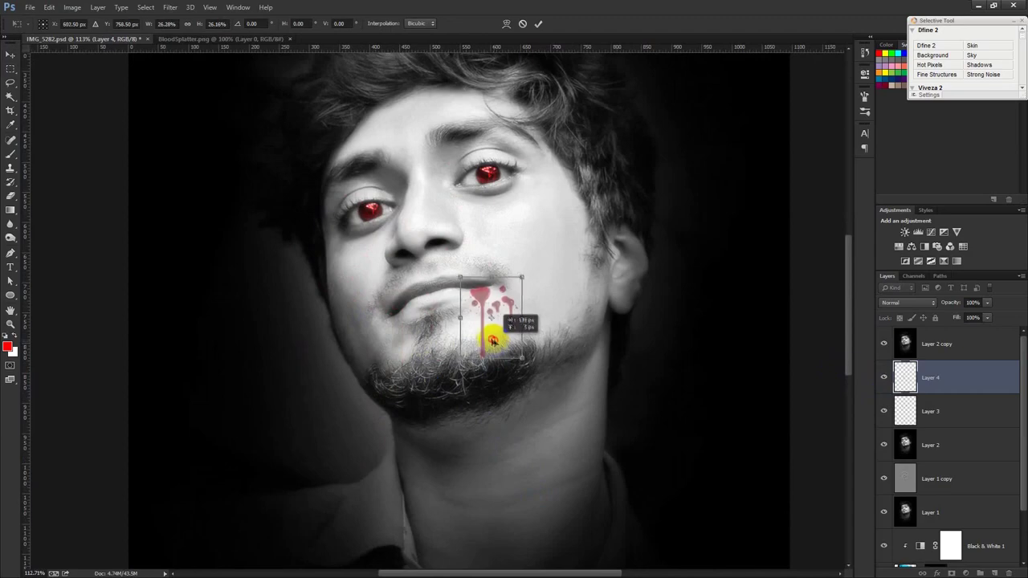
scroll(484, 349, "up", 2)
scroll(484, 349, "up", 1)
left_click_drag(555, 378, 556, 362)
mouse_move(494, 348)
left_mouse_down()
mouse_move(371, 390)
mouse_move(380, 362)
left_mouse_up()
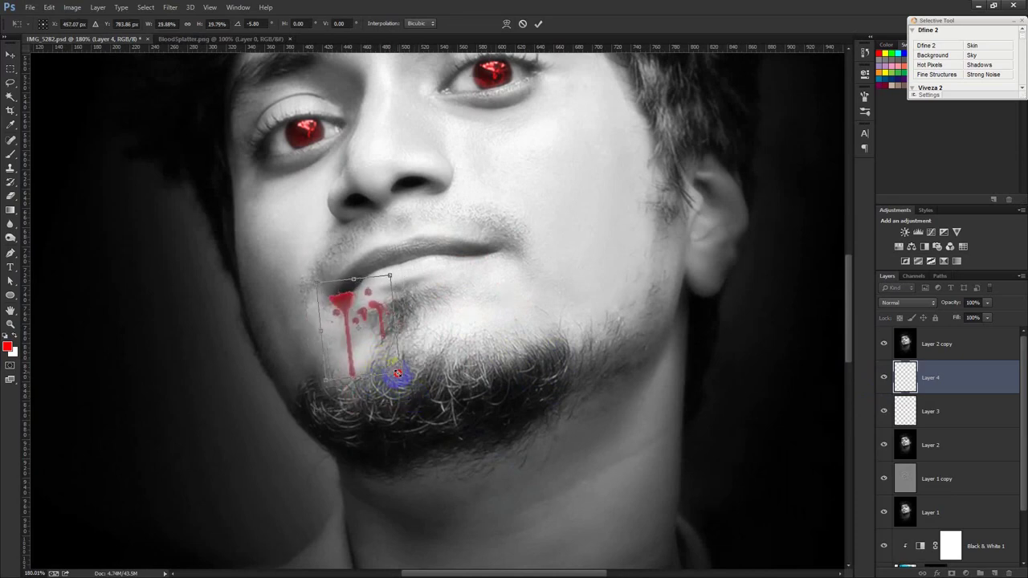
left_click_drag(360, 347, 480, 302)
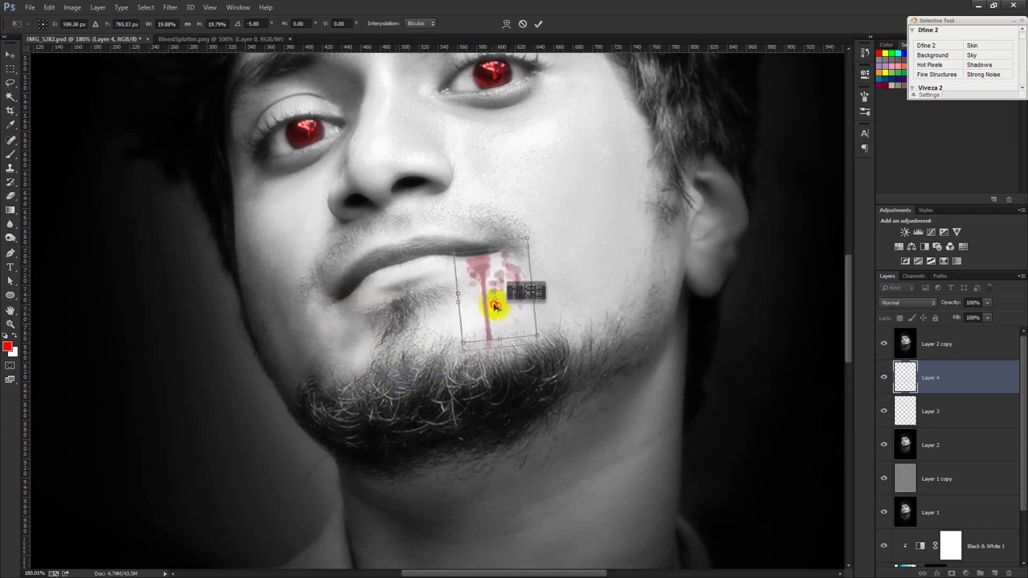
mouse_move(518, 329)
left_mouse_down()
mouse_move(546, 334)
mouse_move(515, 311)
left_mouse_up()
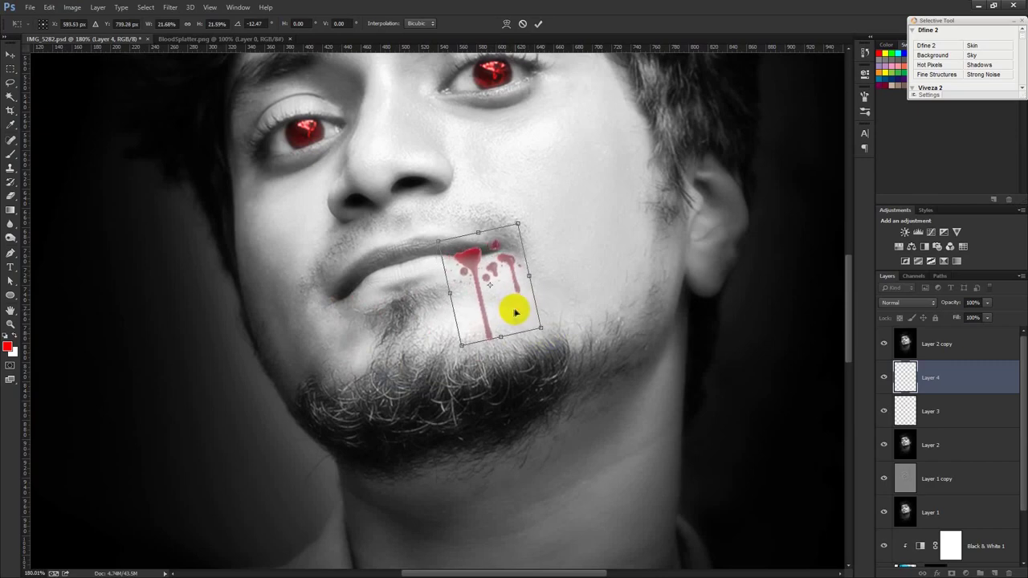
key("Return")
Move the blood splatter layer to the top of the stack
left_click_drag(504, 313, 755, 350)
left_click_drag(905, 374, 924, 333)
left_click(916, 303)
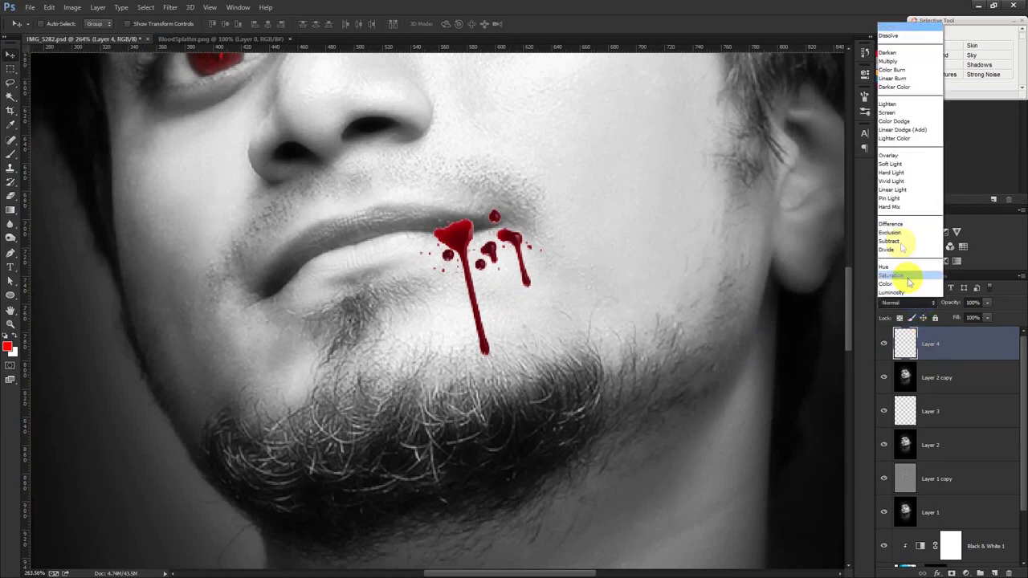
Set the blood layer to Overlay and move it below Layer 2 copy
left_click(893, 280)
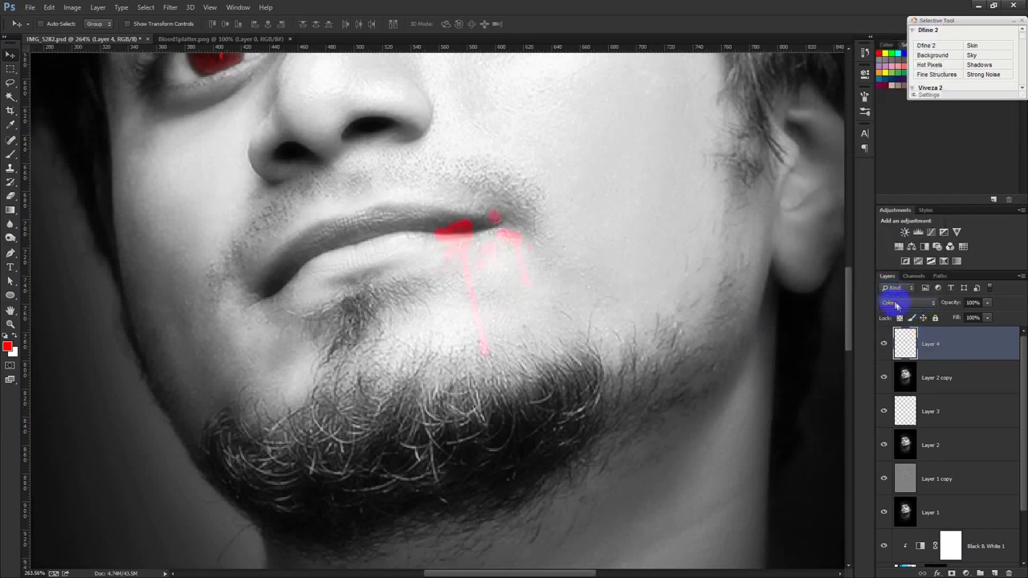
left_click(896, 305)
left_click(890, 163)
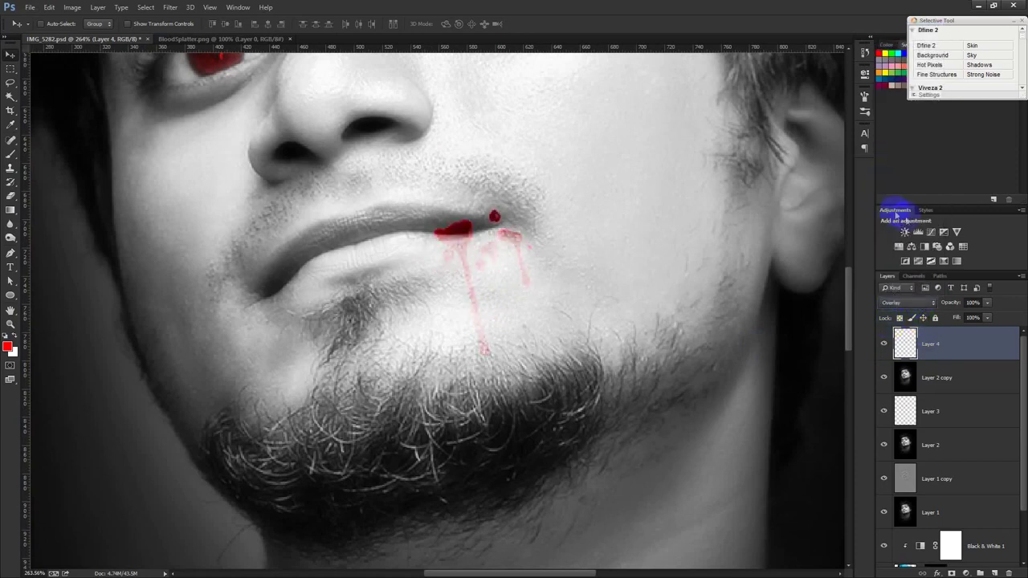
scroll(903, 303, "up", 1)
left_click_drag(916, 344, 932, 394)
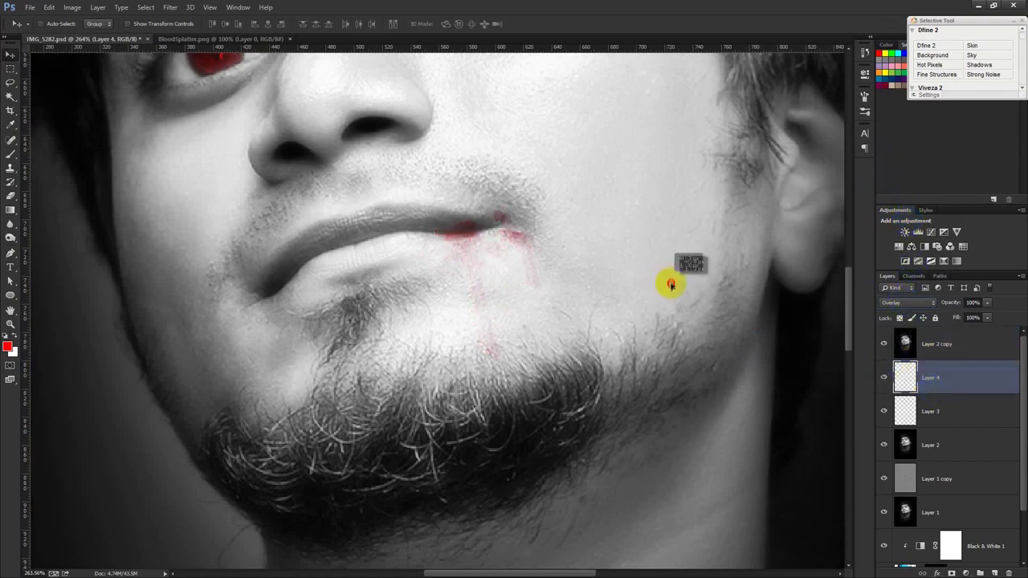
Erase the faint stray drip below the lip corner, then duplicate the blood layer
left_click(476, 225)
left_click(526, 241)
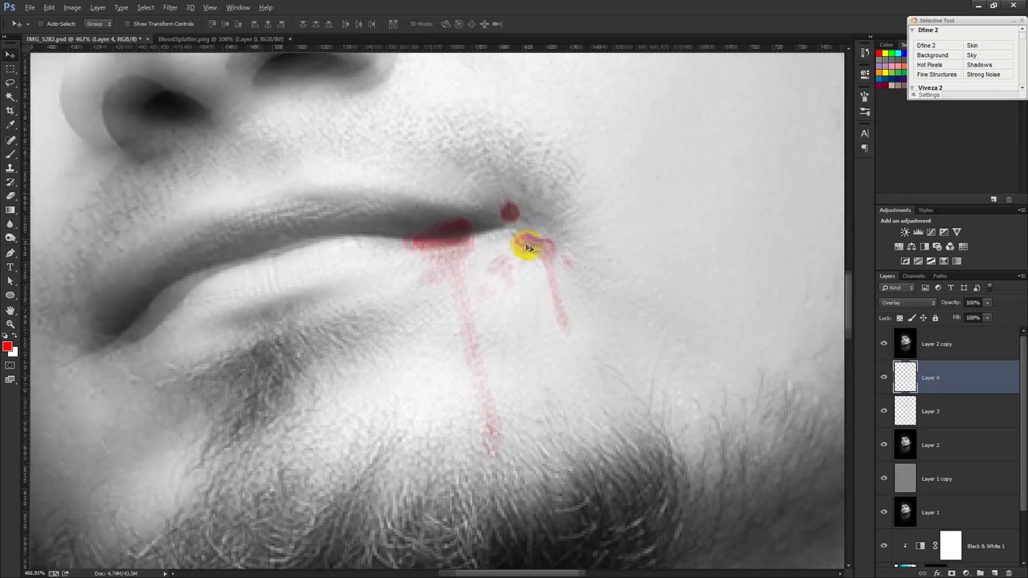
left_click(12, 195)
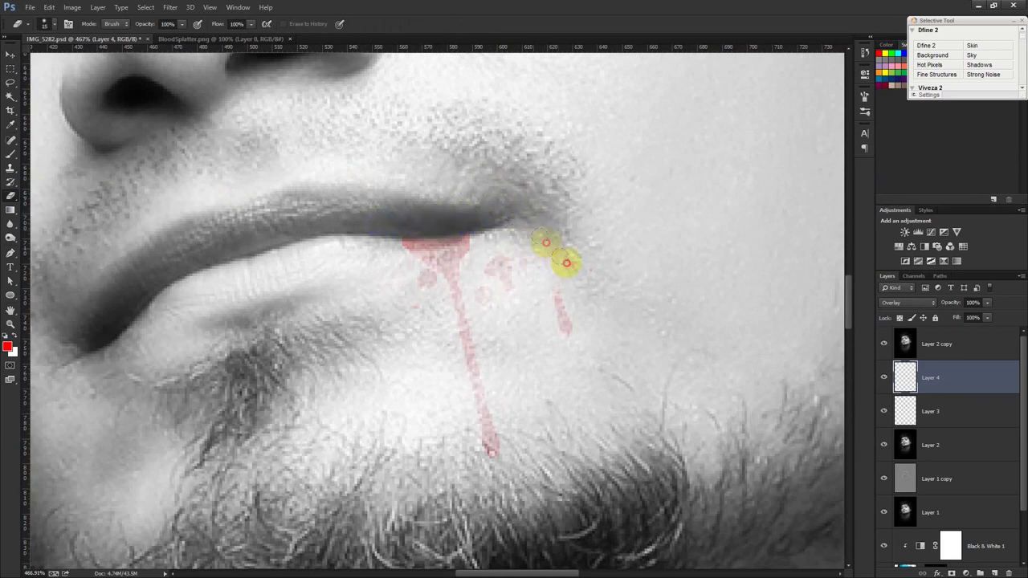
left_click_drag(558, 301, 575, 344)
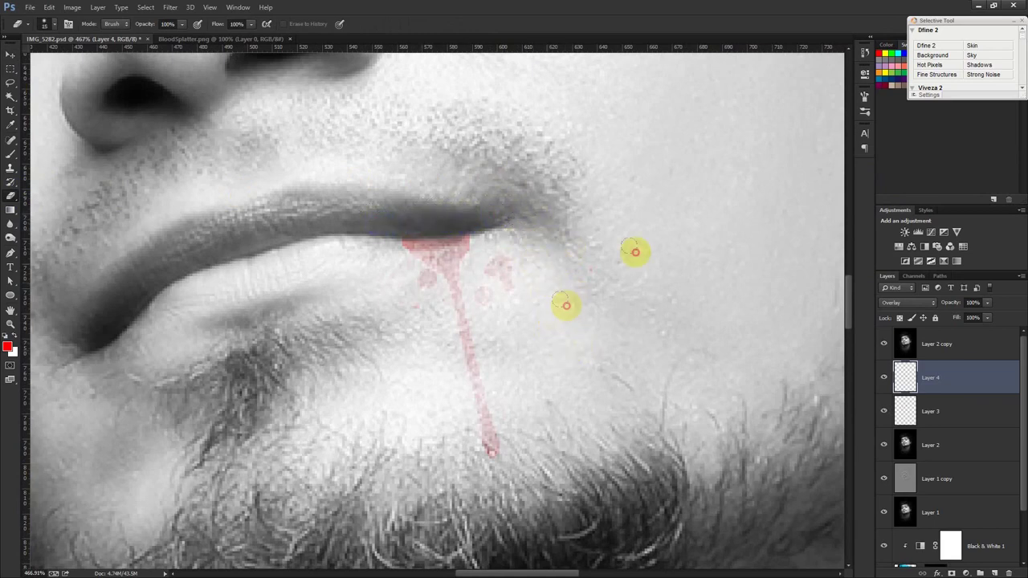
left_click(13, 56)
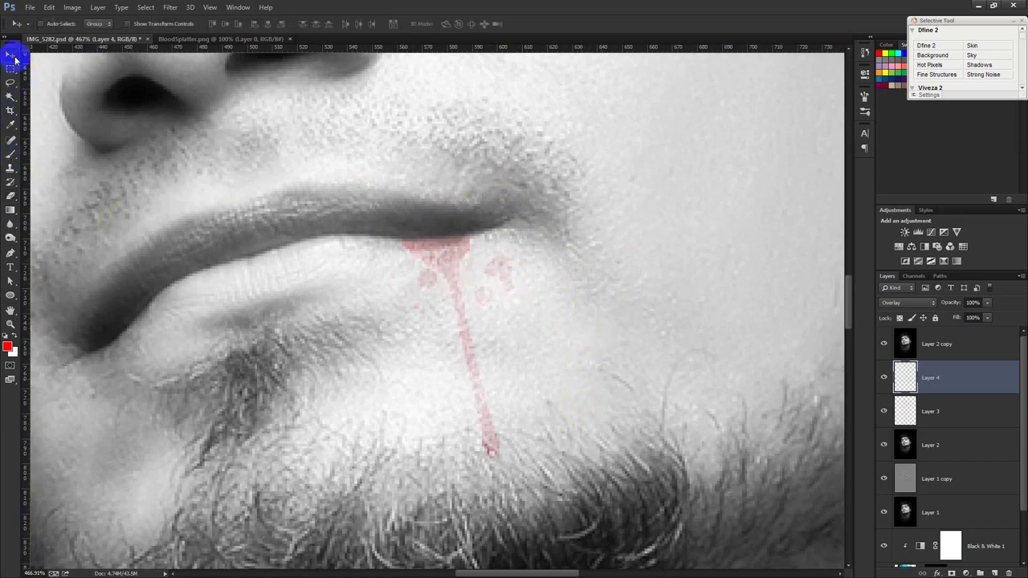
key("ctrl+j")
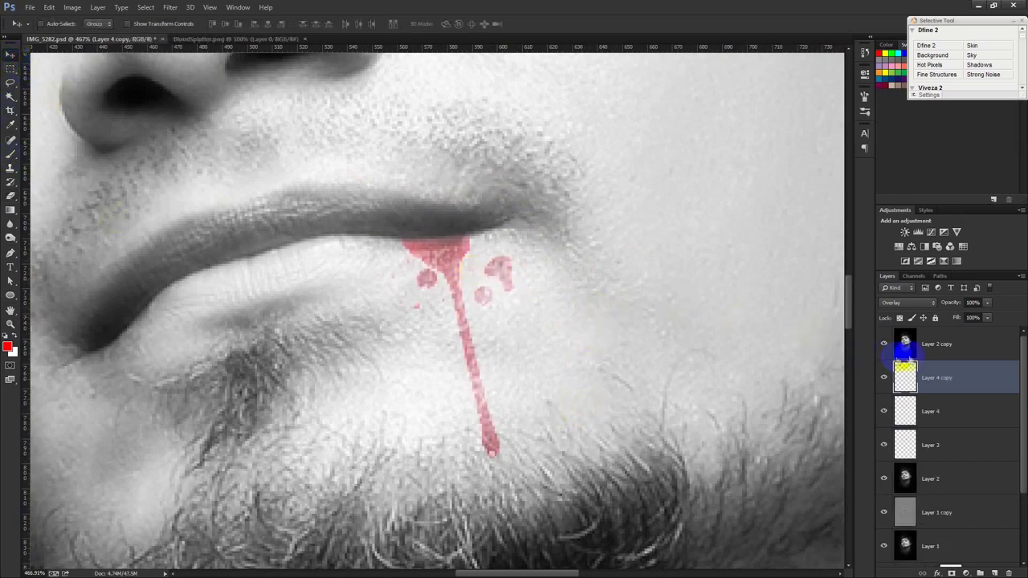
Move the blood copy to the top, in Normal mode at 64% opacity
scroll(654, 390, "down", 2)
scroll(654, 390, "down", 2)
scroll(653, 390, "down", 1)
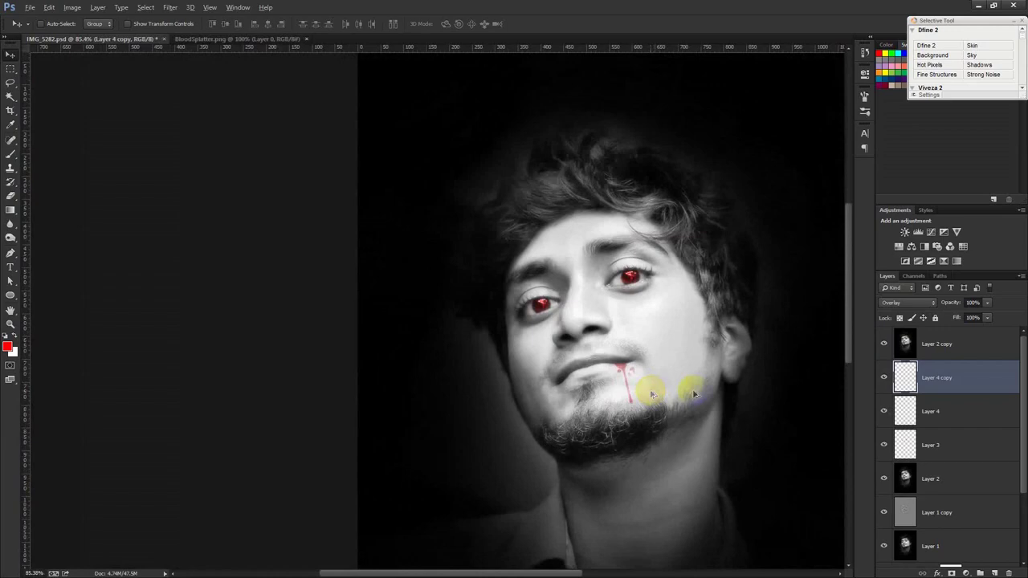
left_click_drag(924, 356, 923, 393)
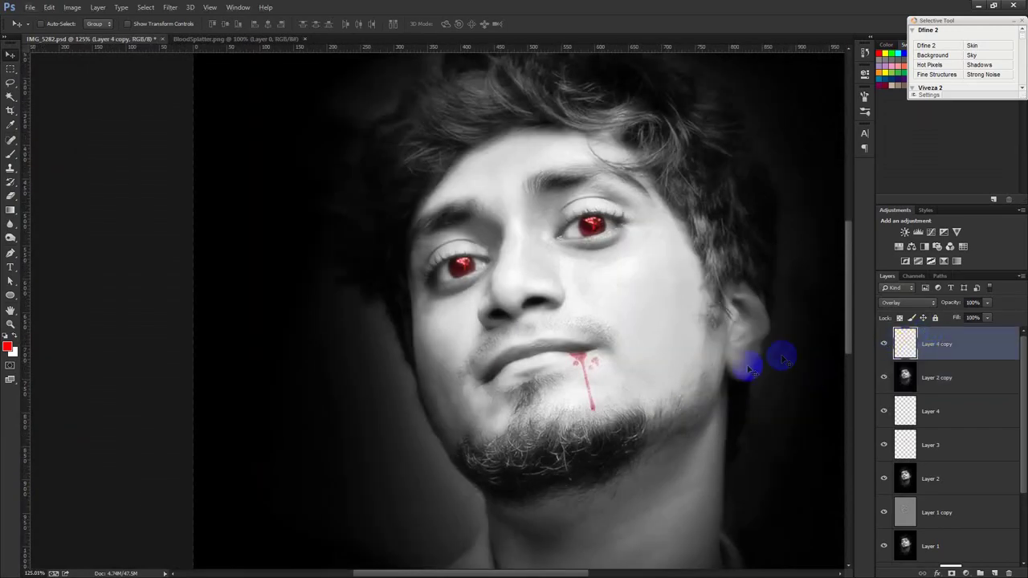
left_click(919, 308)
left_click(898, 23)
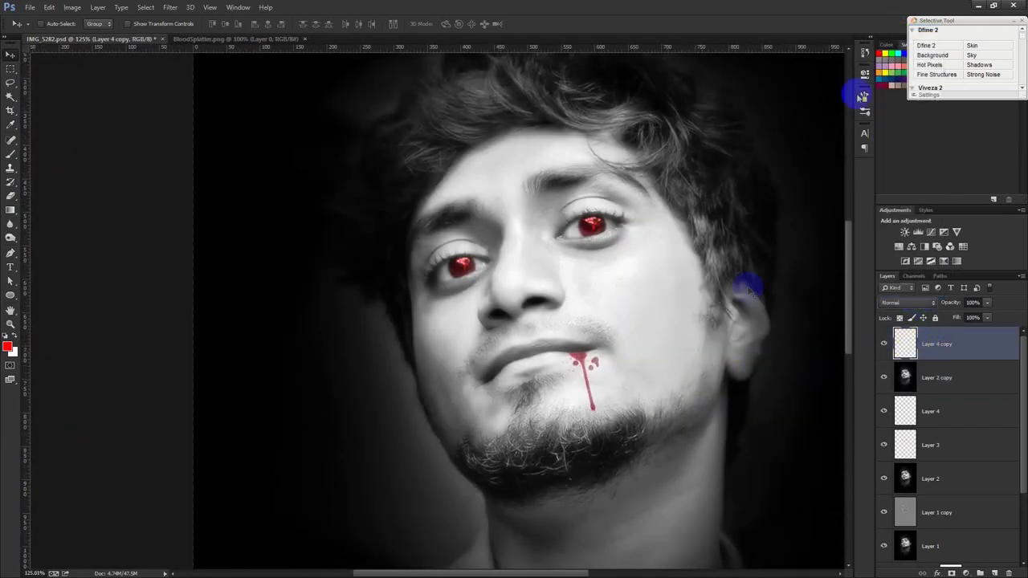
scroll(635, 378, "up", 3)
left_click(901, 318)
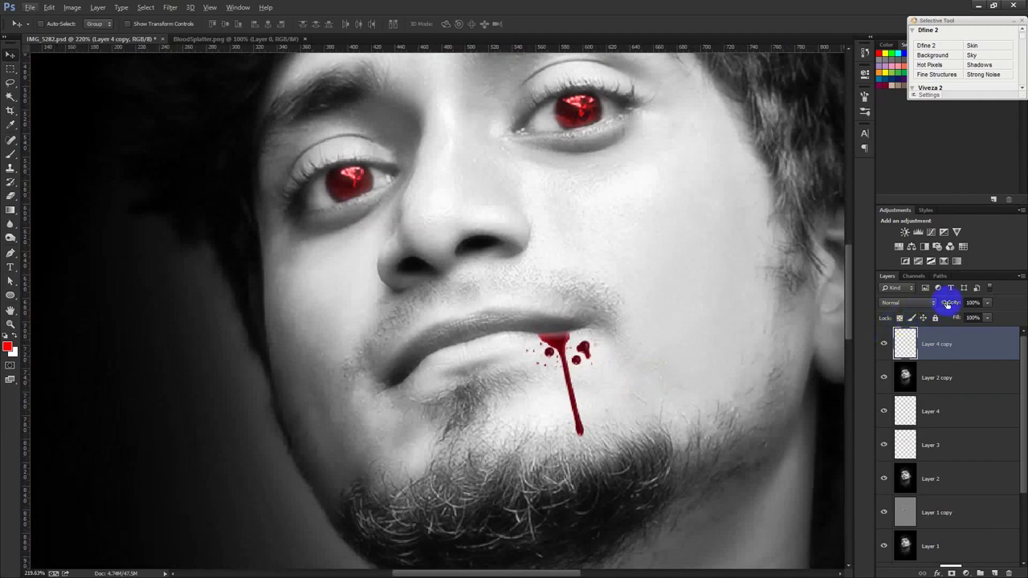
left_click_drag(948, 303, 932, 303)
left_click(837, 363)
Set Layer 4 copy's Blend If to This Layer 10/39 and 160/255, Underlying 202/255
double_click(995, 349)
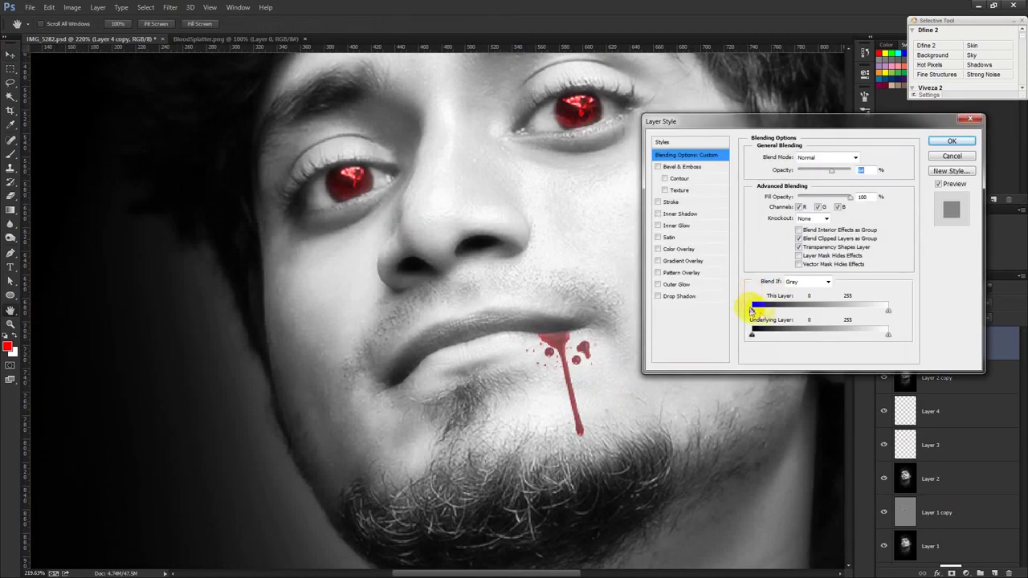
left_click_drag(753, 310, 795, 311)
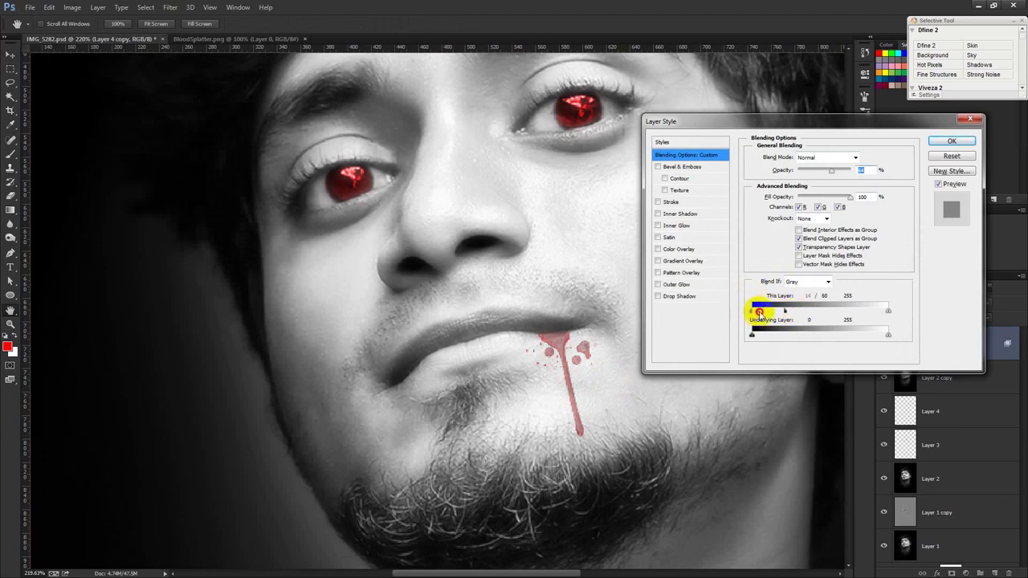
left_click_drag(786, 311, 773, 312)
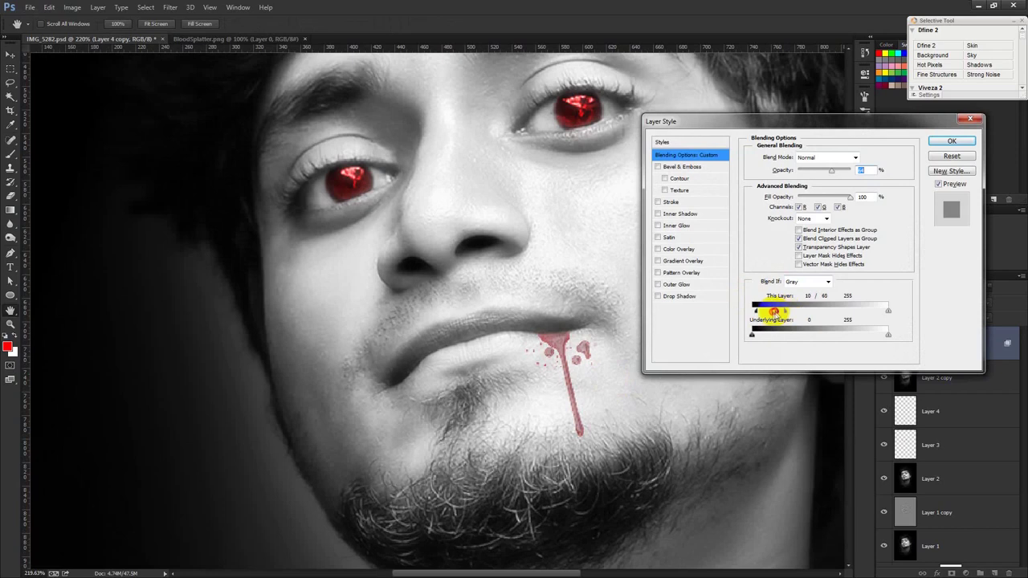
left_click_drag(888, 310, 838, 312)
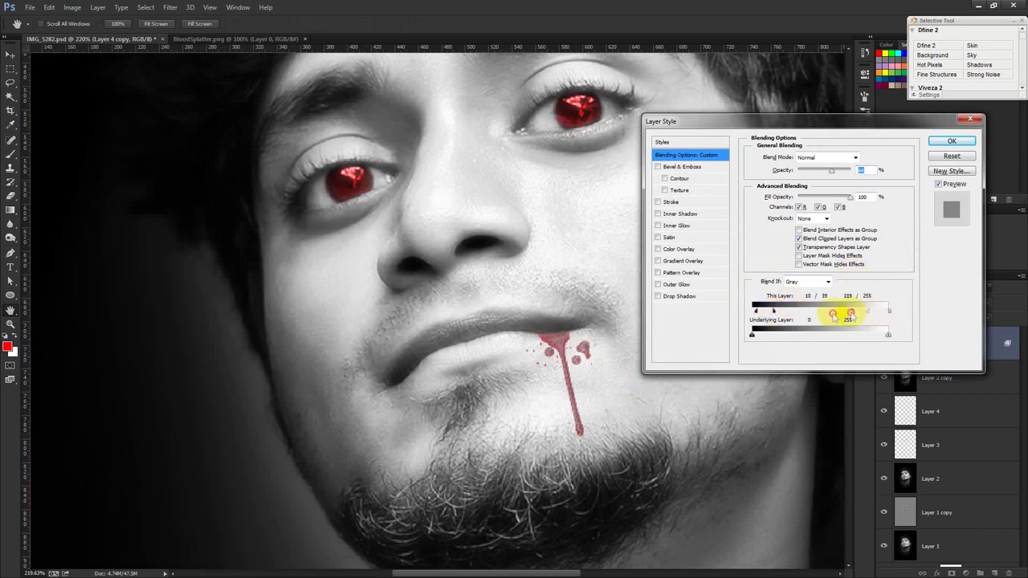
left_click_drag(888, 335, 862, 336)
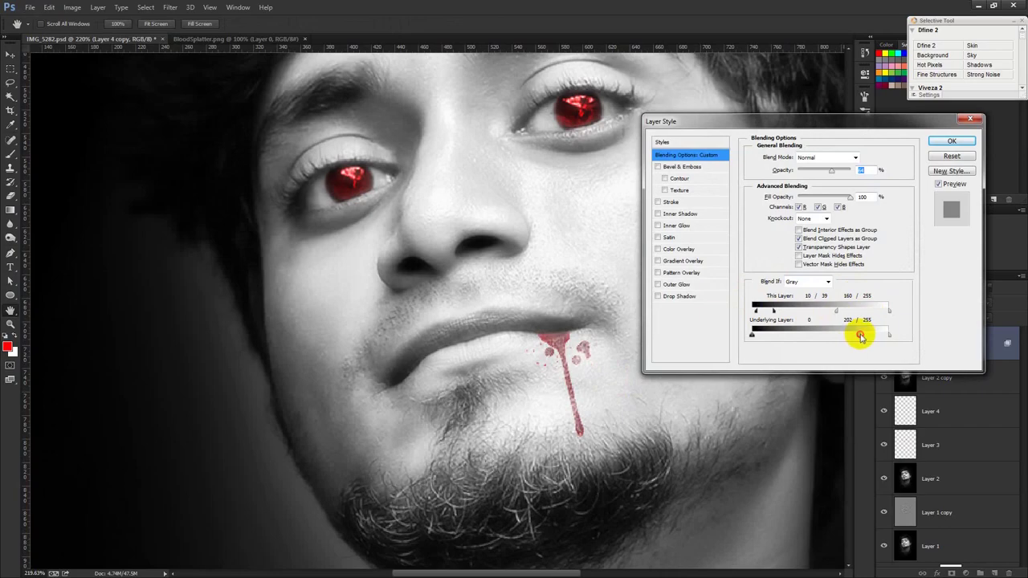
left_click(951, 141)
key("ctrl+0")
Enlarge both blood-drip layers slightly and rotate them about 3 degrees together
key("v")
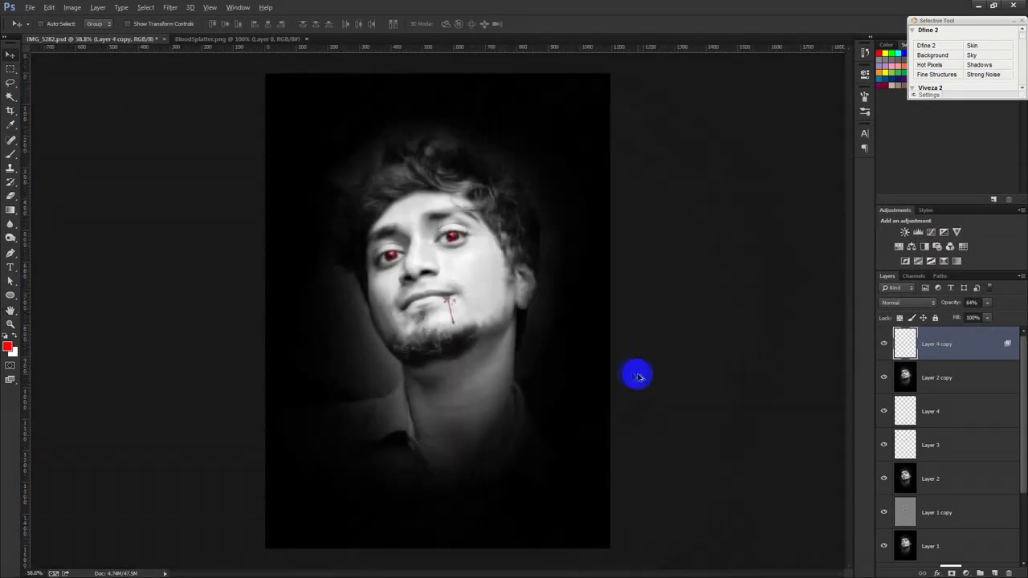
left_click_drag(640, 369, 402, 344)
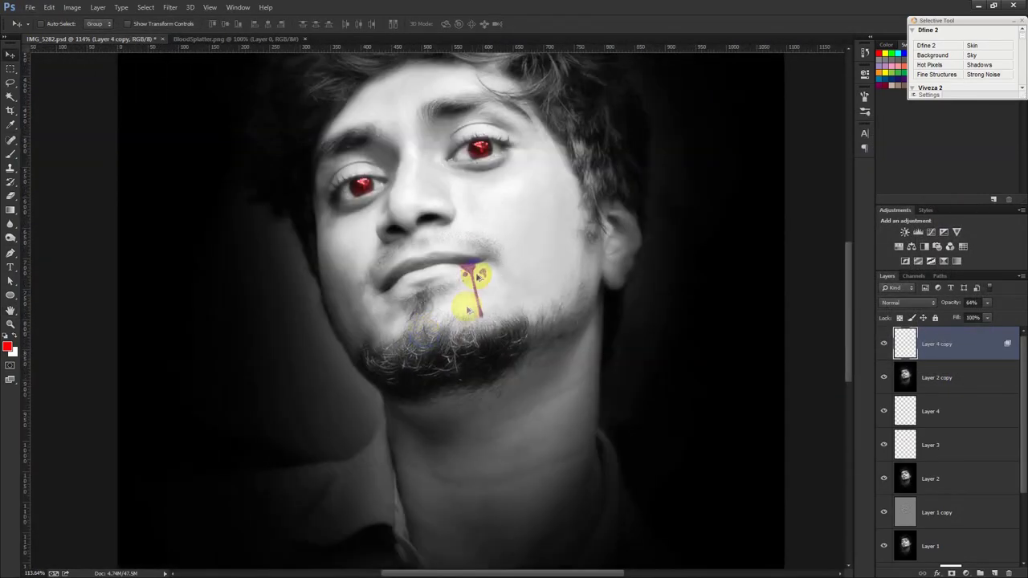
left_click_drag(467, 309, 477, 271)
left_click(943, 413, "ctrl")
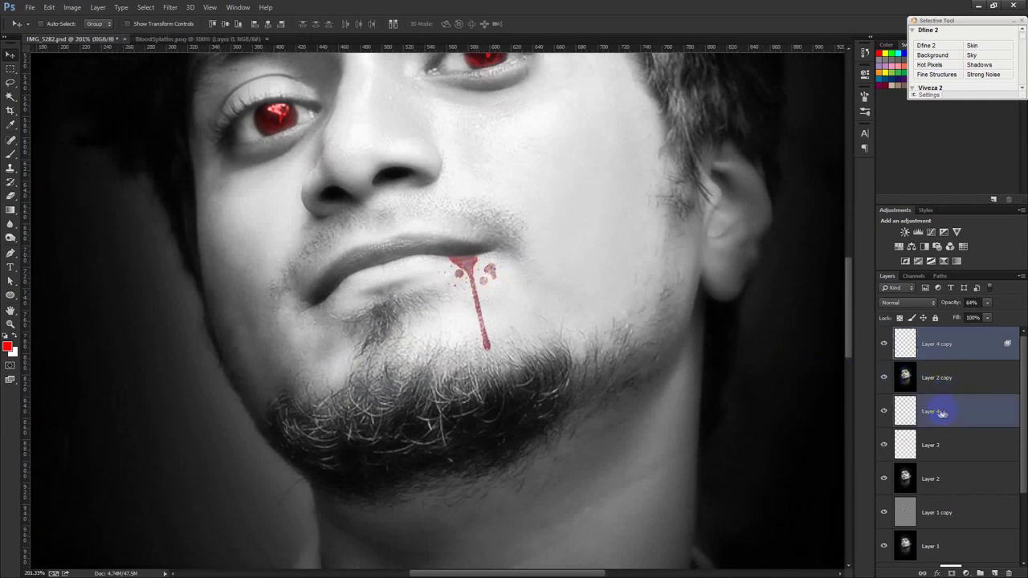
key("ctrl+t")
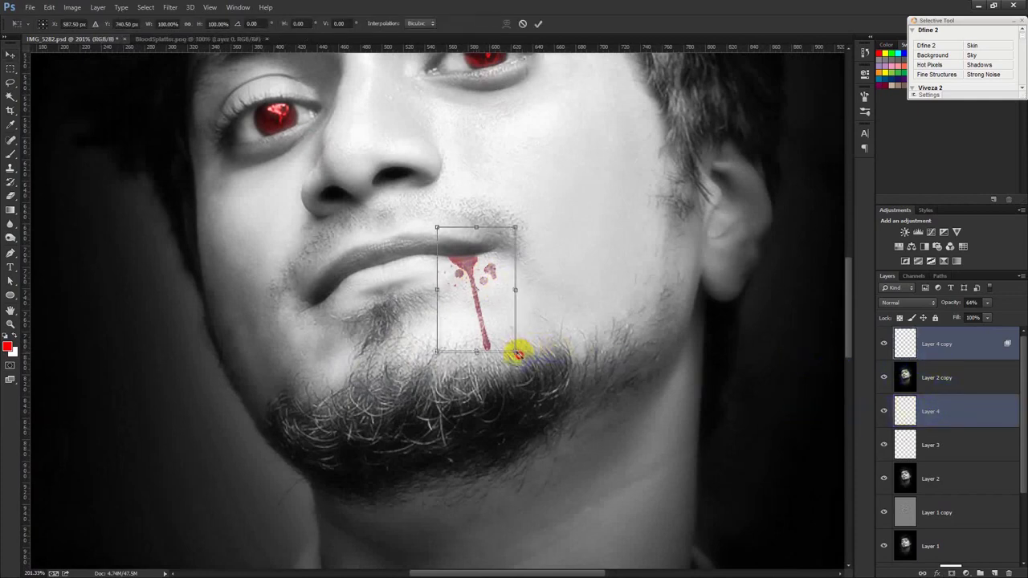
mouse_move(516, 351)
left_mouse_down()
mouse_move(538, 374)
mouse_move(495, 352)
left_mouse_up()
left_click_drag(581, 325, 584, 332)
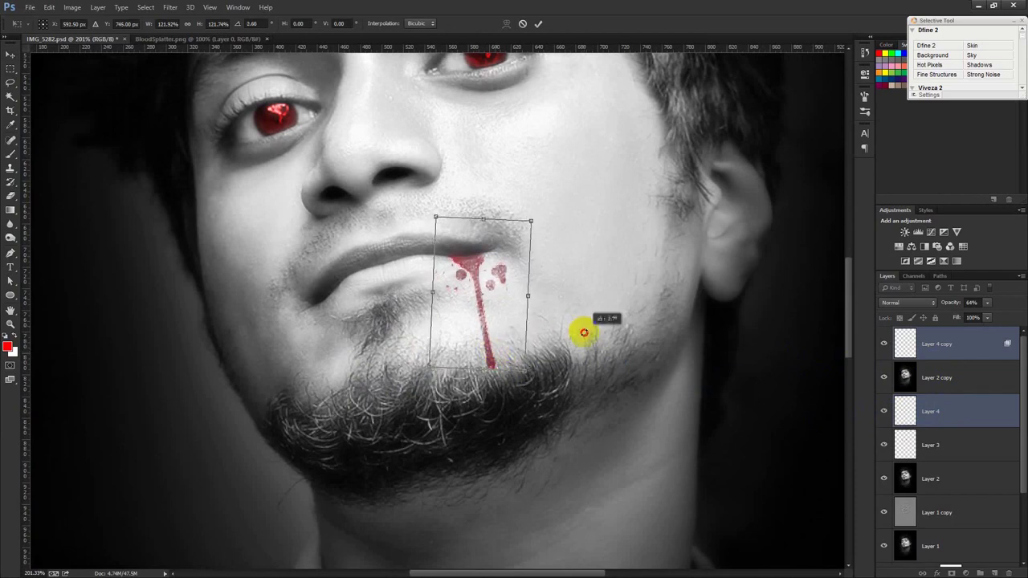
key("Return")
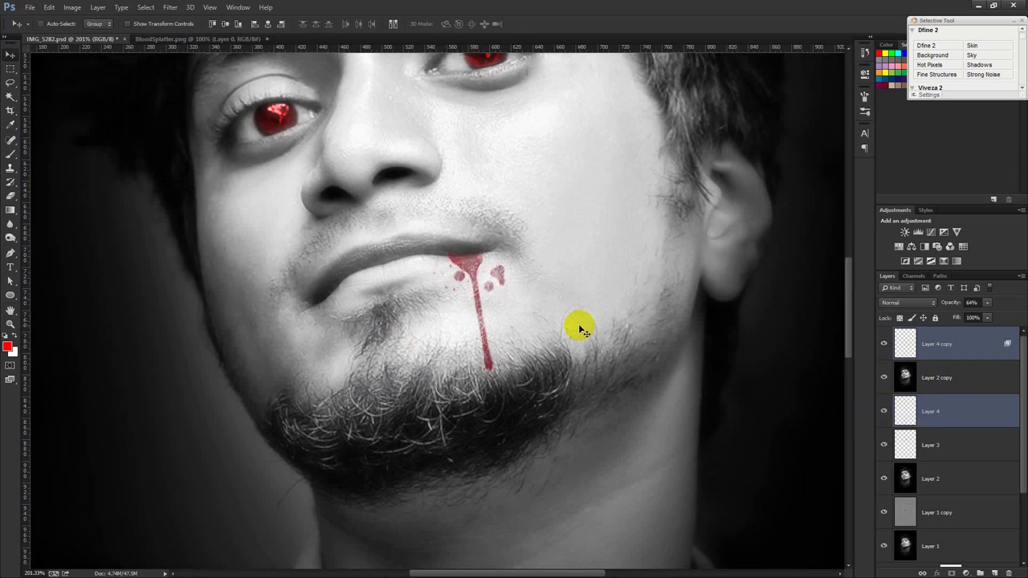
Zoom out to about 65% to see the whole portrait, then select Layer 4
mouse_move(579, 329)
left_mouse_down()
mouse_move(542, 325)
mouse_move(475, 353)
left_mouse_up()
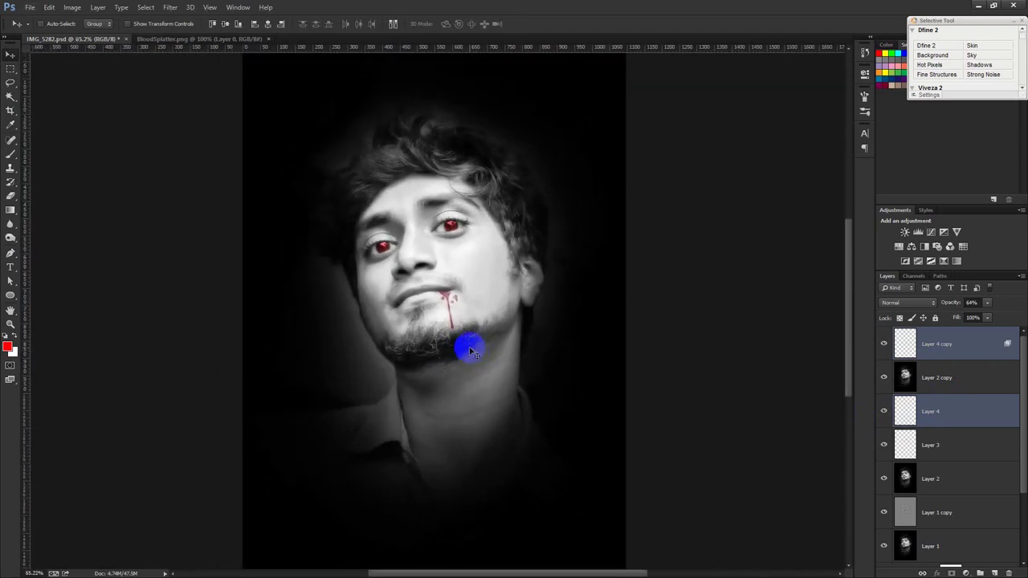
left_click_drag(473, 352, 473, 350)
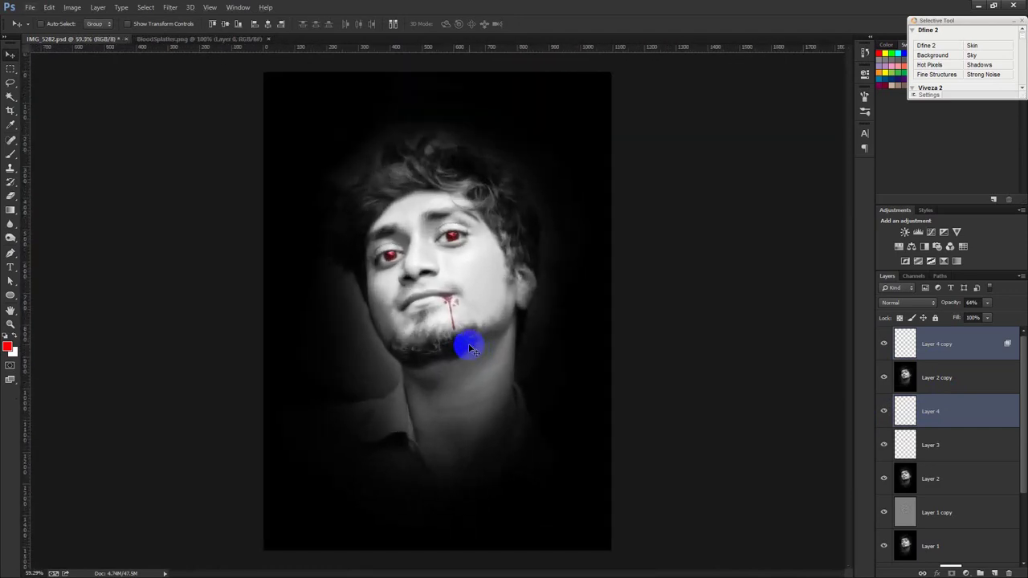
left_click_drag(473, 349, 472, 347)
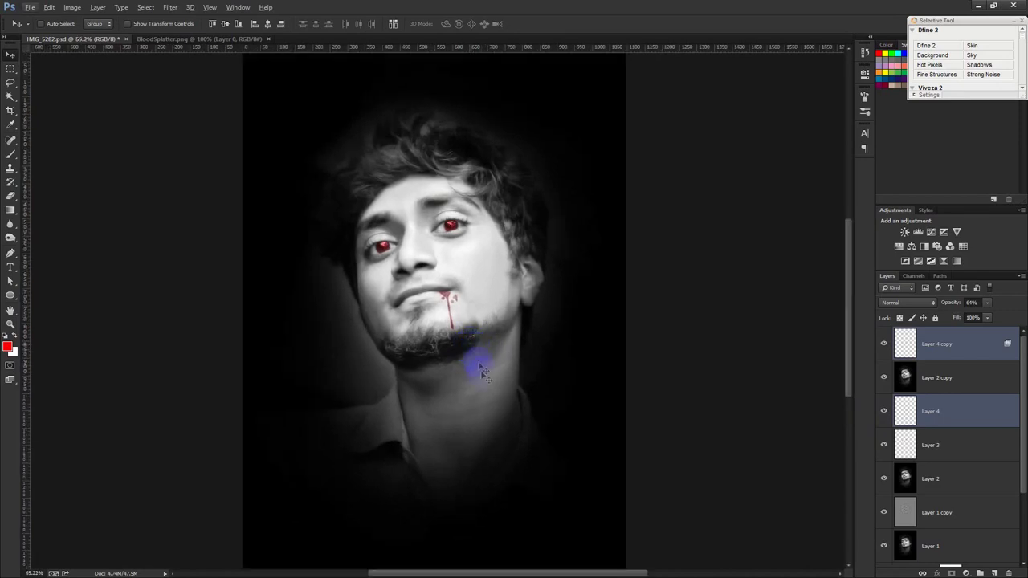
left_click(924, 413)
Stamp the visible layers into a new layer and apply Viveza 2 with adjusted structure and raised saturation
key("ctrl+shift+alt+e")
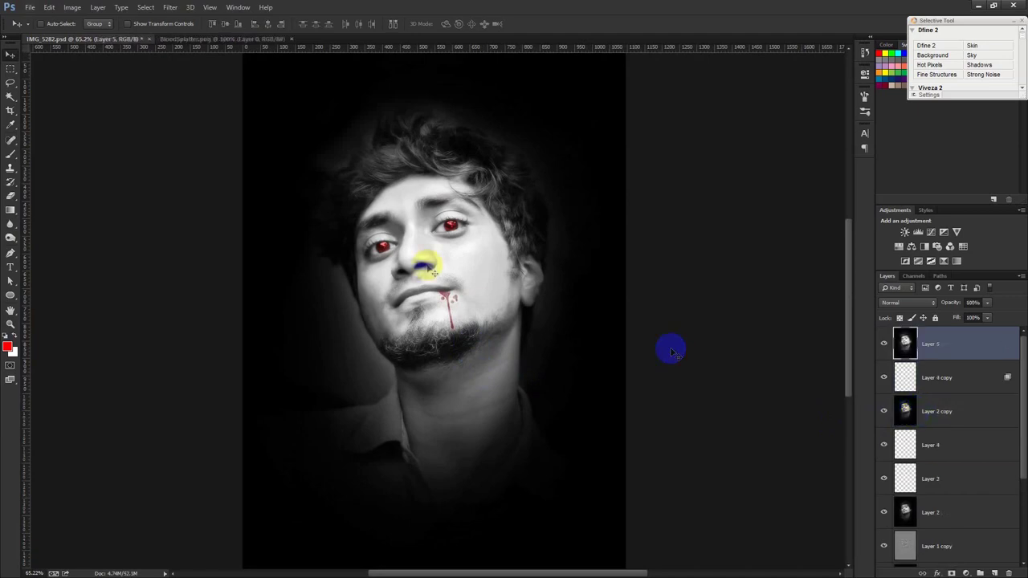
left_click(171, 7)
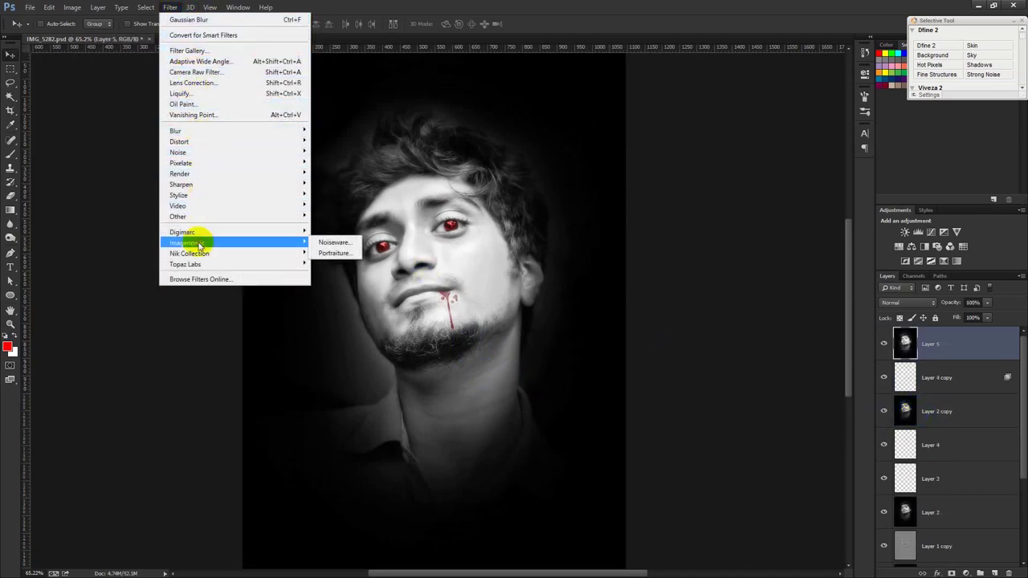
mouse_move(189, 253)
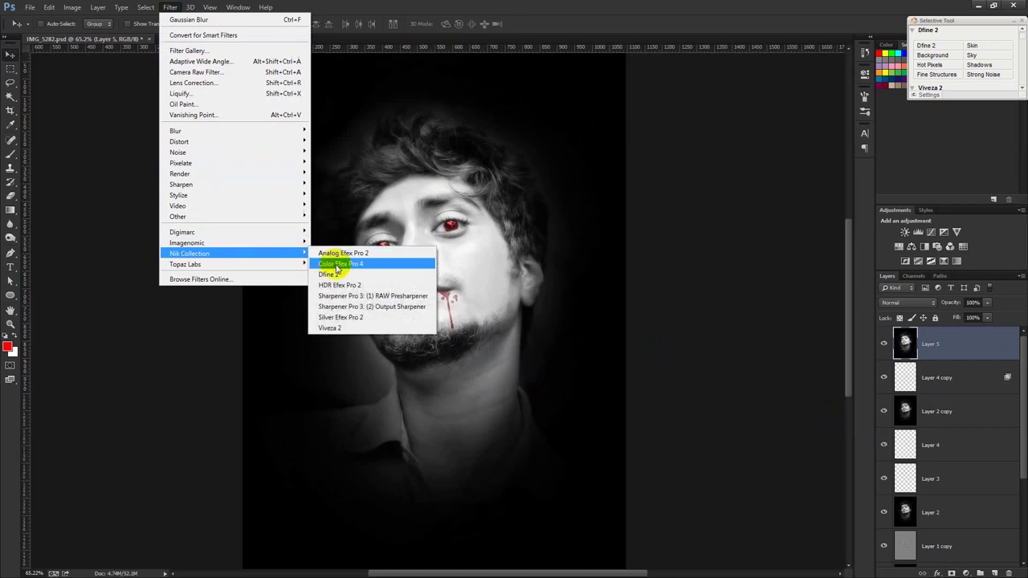
left_click(341, 318)
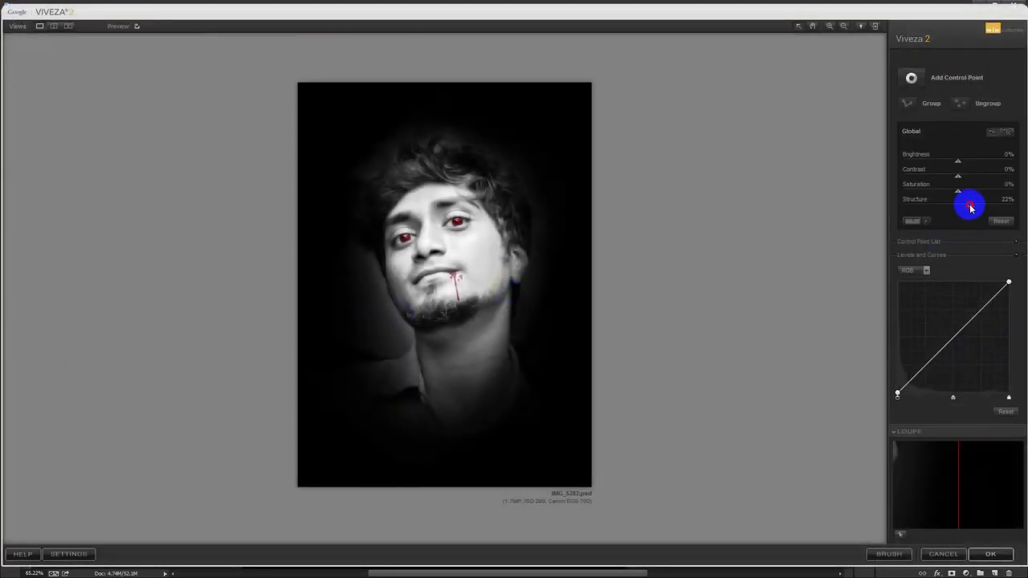
left_click_drag(970, 208, 971, 208)
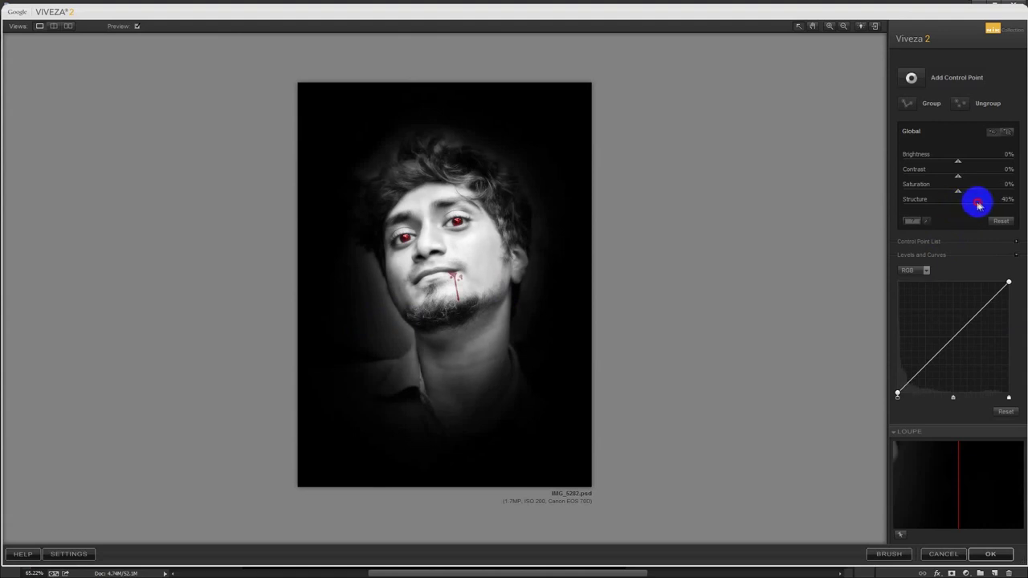
mouse_move(966, 208)
left_mouse_down()
mouse_move(883, 209)
mouse_move(955, 206)
left_mouse_up()
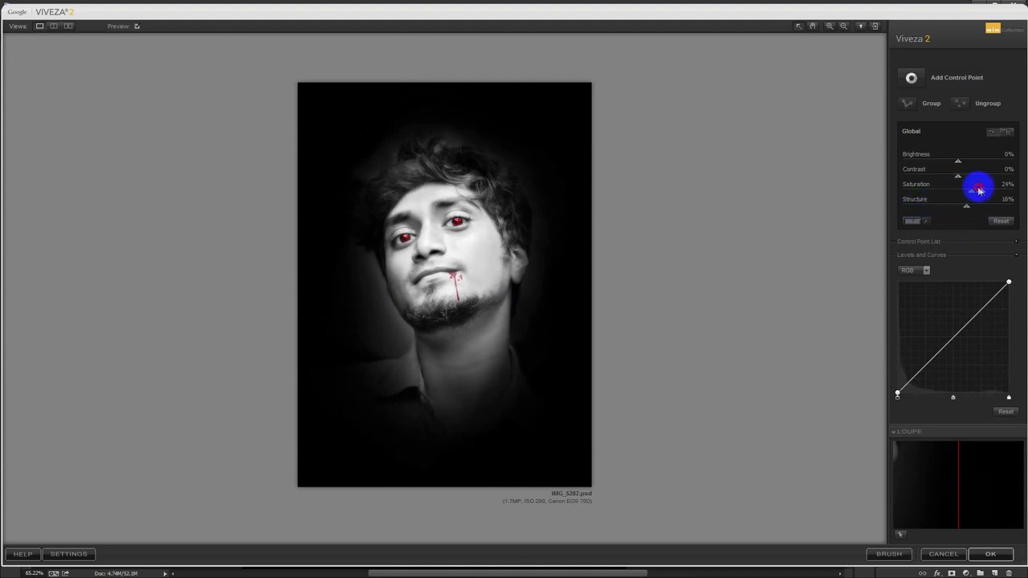
left_click_drag(979, 191, 983, 190)
left_click(990, 554)
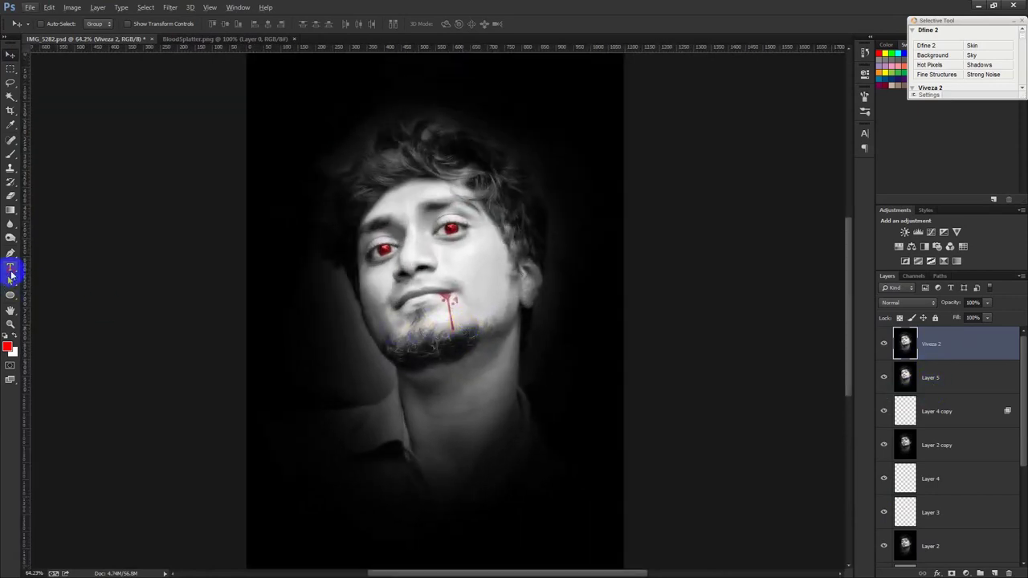
Add a large white VAMPIRE text line near the bottom of the portrait
left_click(11, 269)
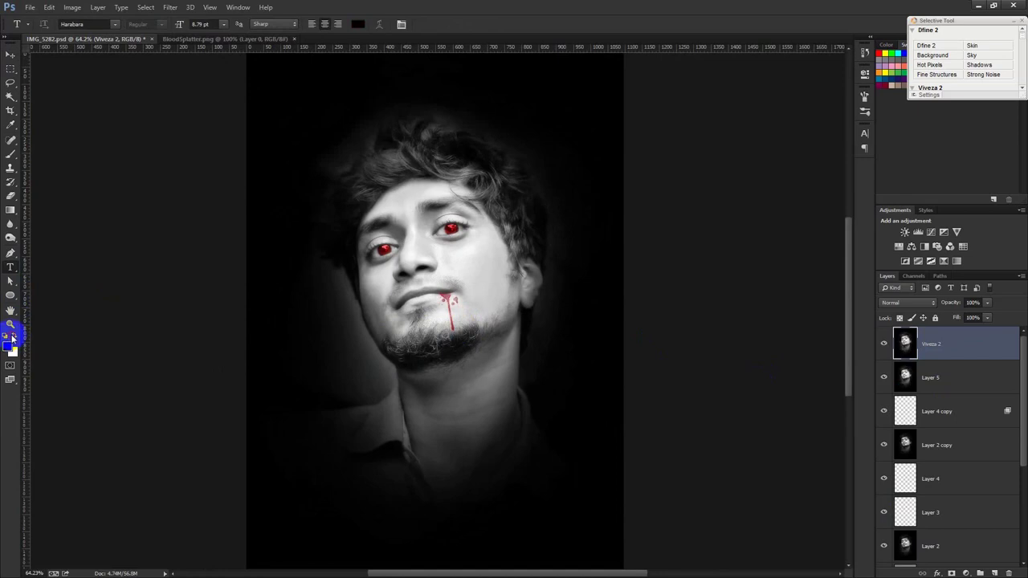
left_click(12, 338)
left_click(365, 529)
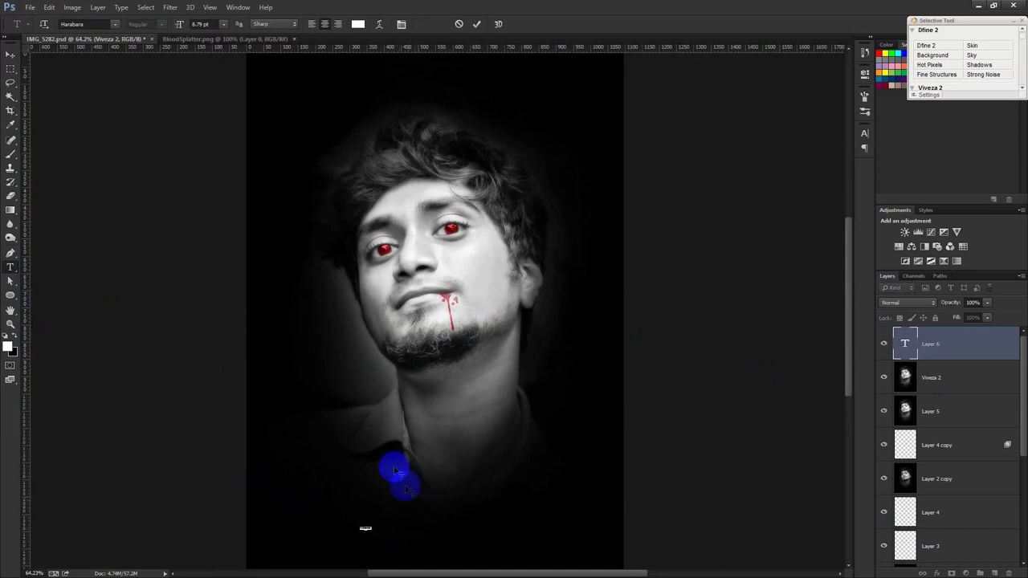
mouse_move(180, 25)
left_mouse_down()
mouse_move(253, 73)
mouse_move(260, 230)
mouse_move(330, 254)
left_mouse_up()
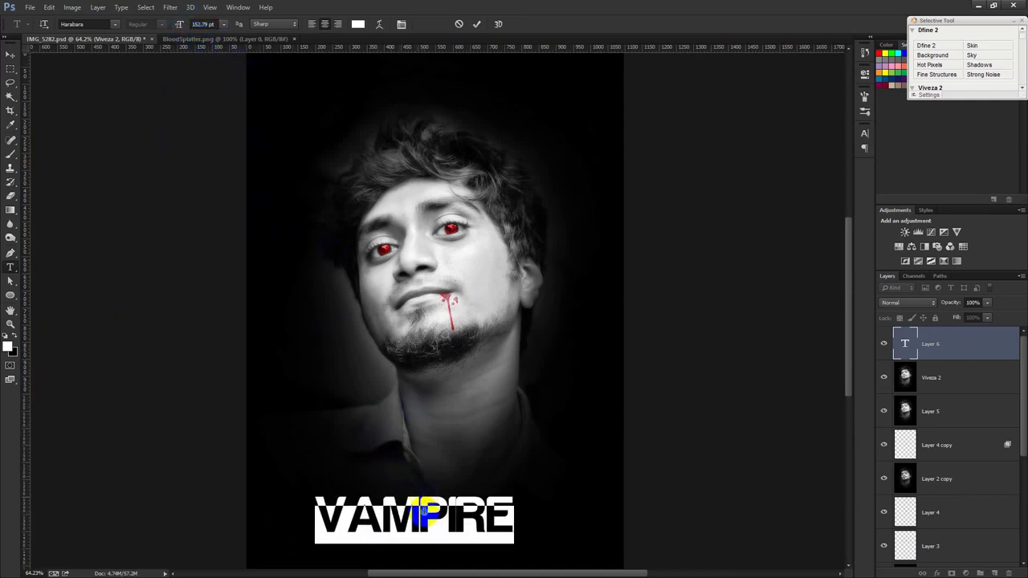
right_click(424, 512)
left_click(471, 366)
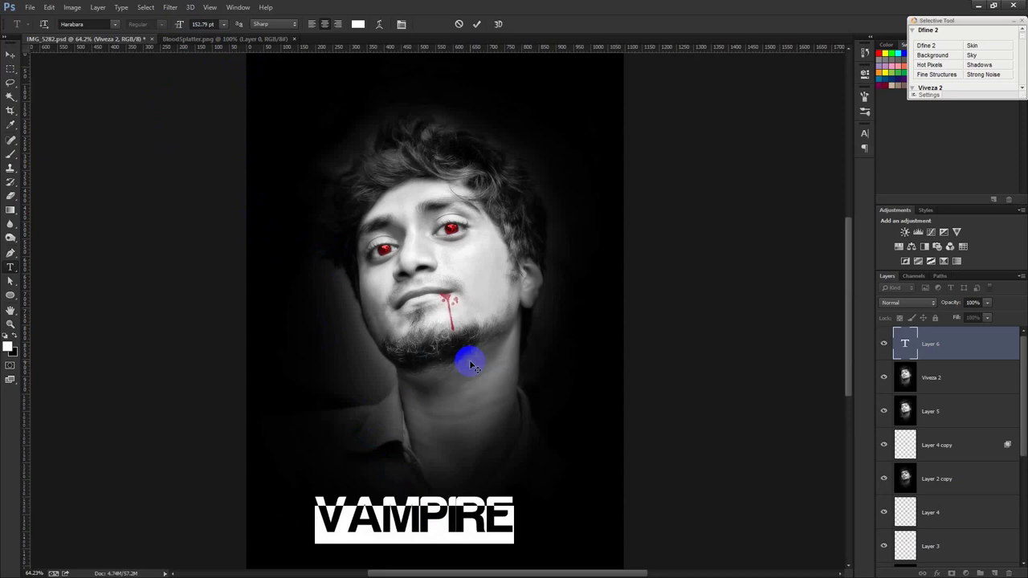
left_click_drag(470, 363, 483, 362)
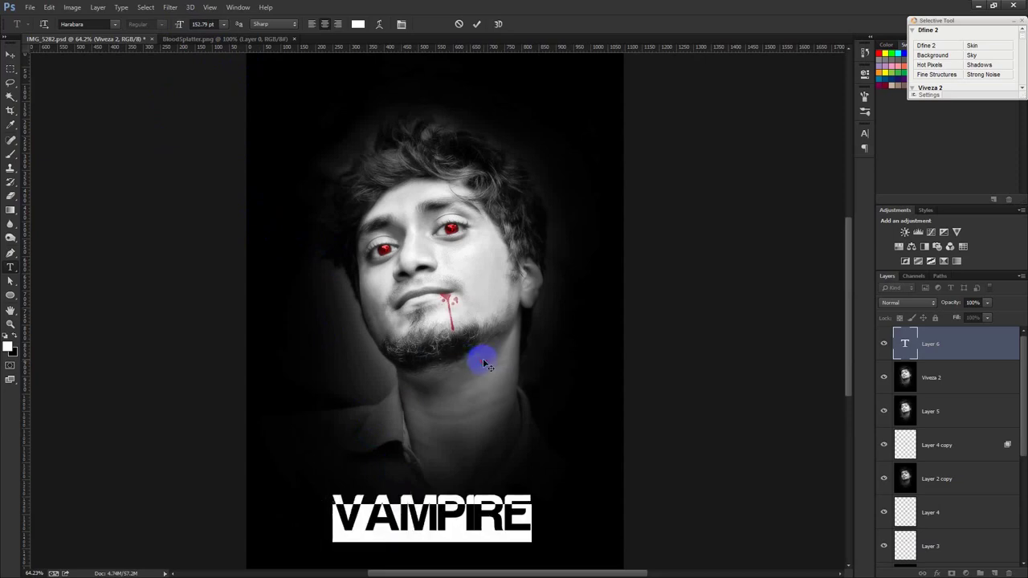
Set the title font to Vanadine, then change it to Vetren
left_click(115, 25)
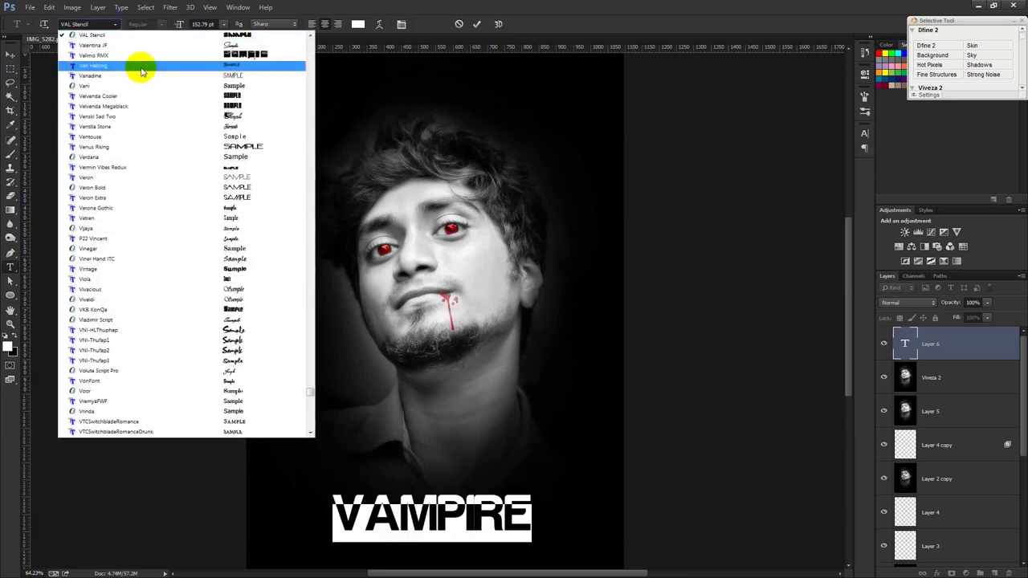
left_click(151, 76)
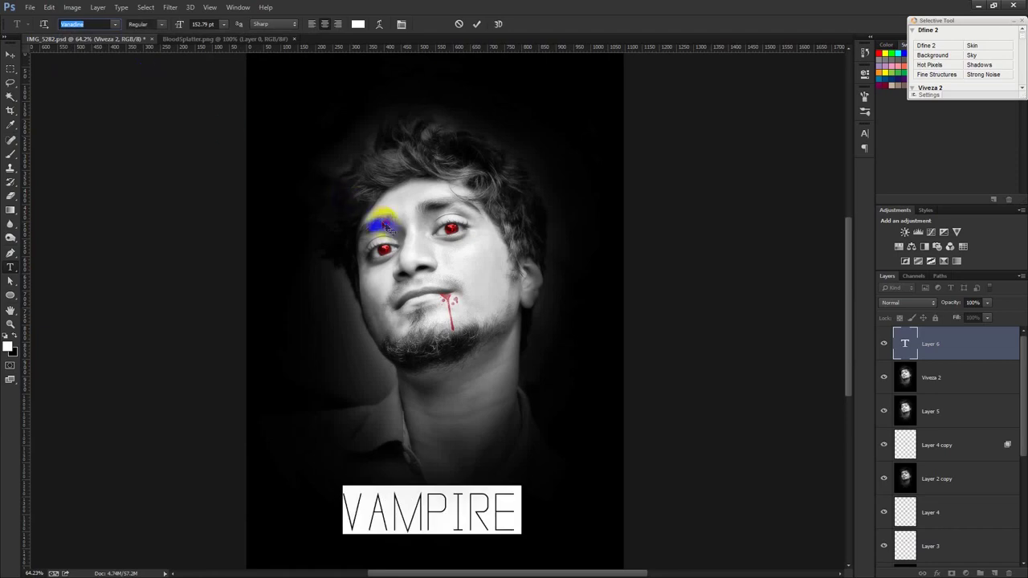
left_click(117, 24)
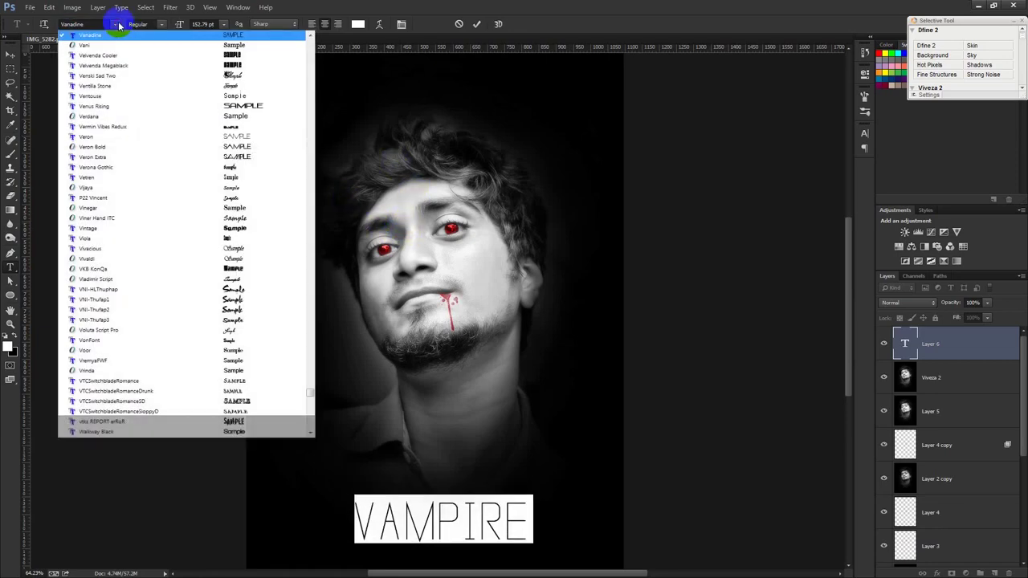
left_click(205, 177)
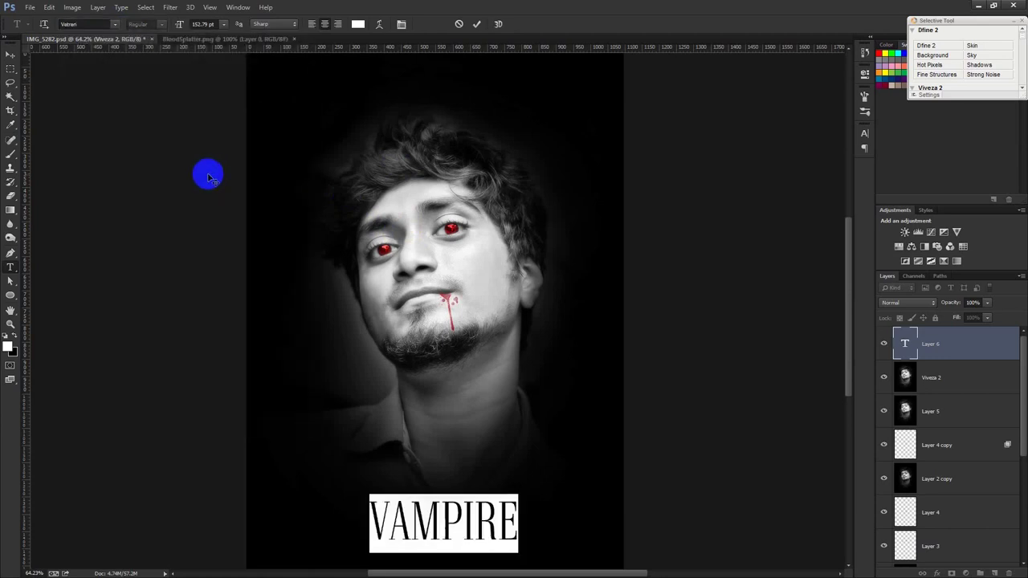
Commit the VAMPIRE title, reposition it, and scale it down to about 58%
left_click(476, 25)
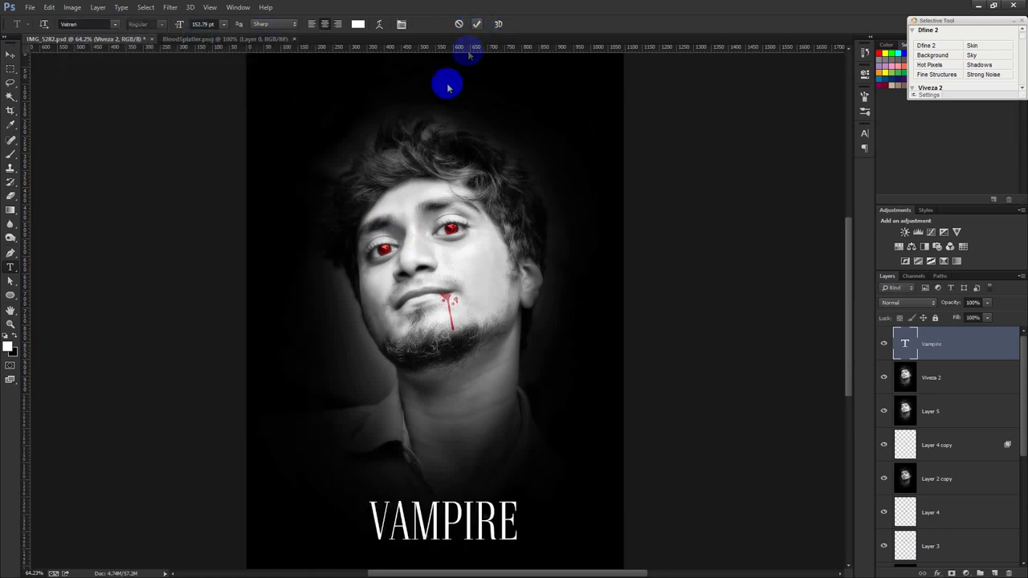
left_click(10, 54)
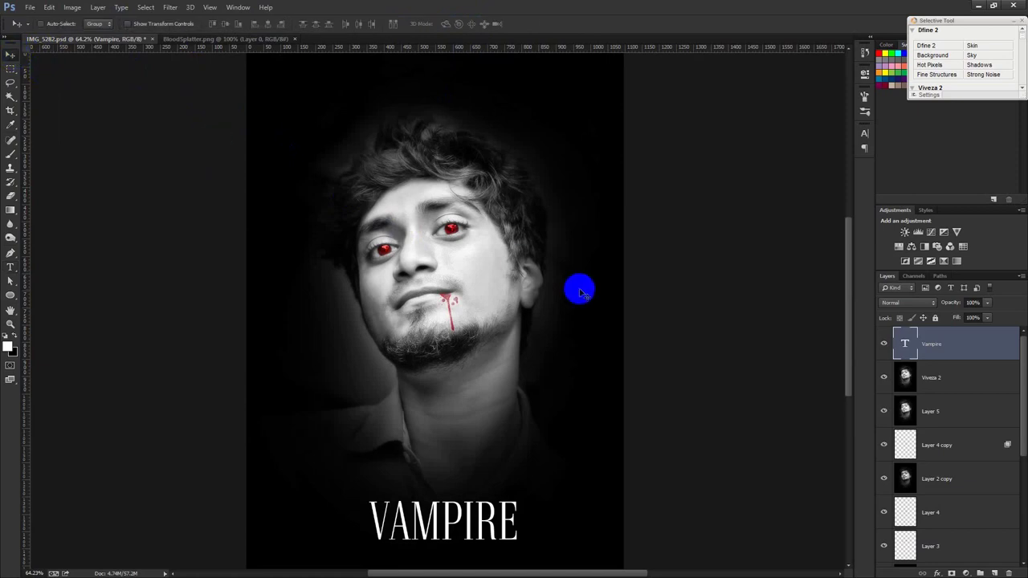
scroll(580, 291, "down", 5)
left_click_drag(545, 324, 552, 331)
key("ctrl+t")
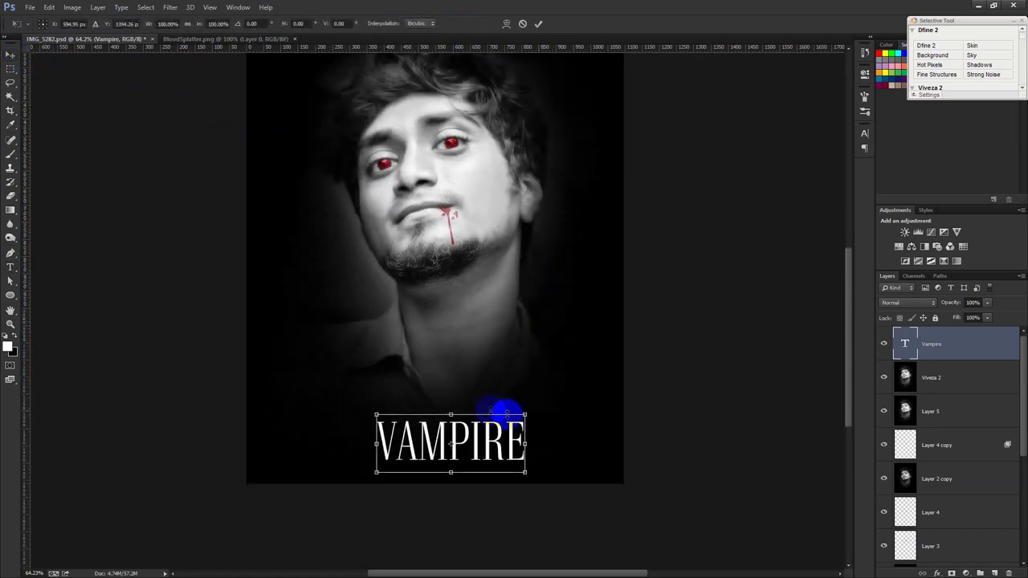
left_click_drag(522, 415, 471, 432)
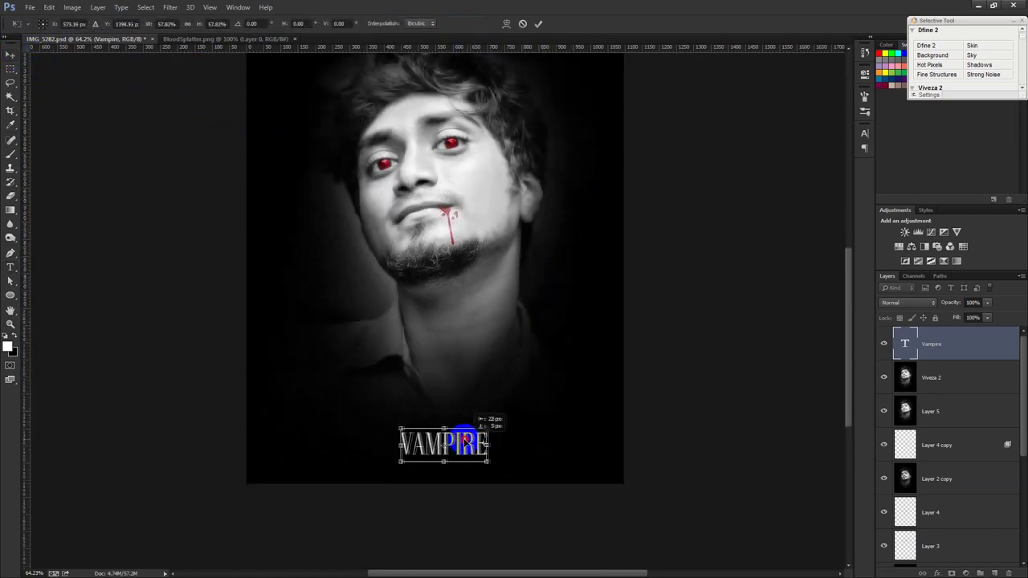
left_click(538, 24)
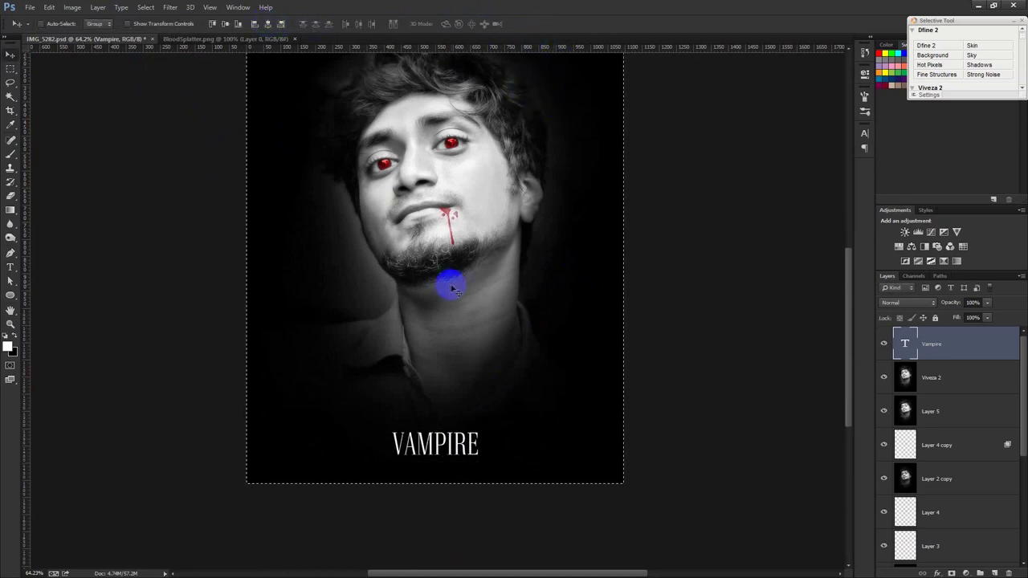
scroll(422, 471, "up", 3)
Duplicate the title below itself and retype it as the 'PHOTO MANIPULATION BY' credit line with the author's name
scroll(432, 455, "up", 2)
left_click_drag(432, 456, 431, 491)
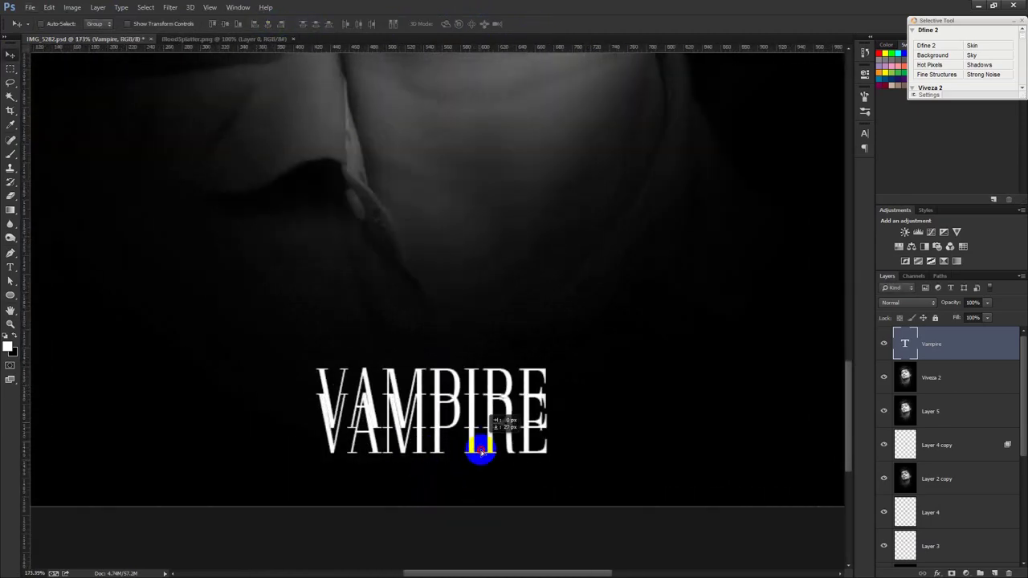
double_click(906, 344)
type("PHOTO MANIPULATION ")
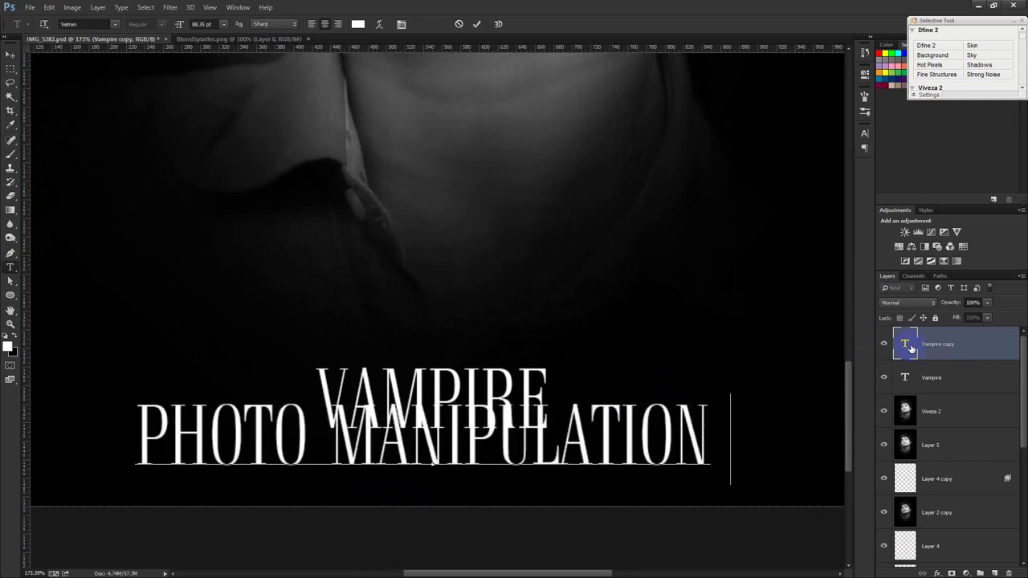
type("BY")
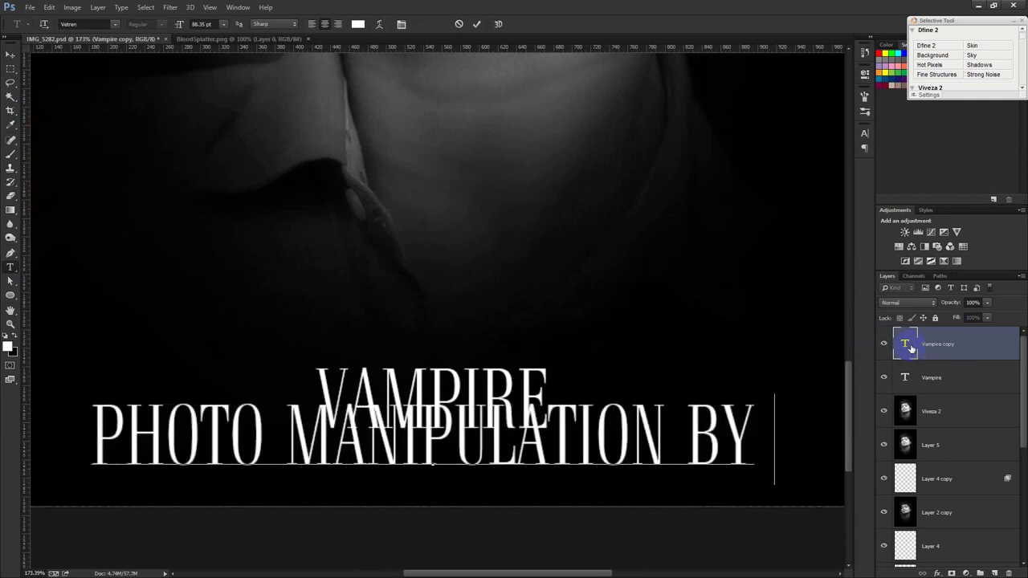
type("HASS HA")
Shrink the whole credit line to 18 pt
key("ctrl+a")
left_click_drag(206, 31, 161, 30)
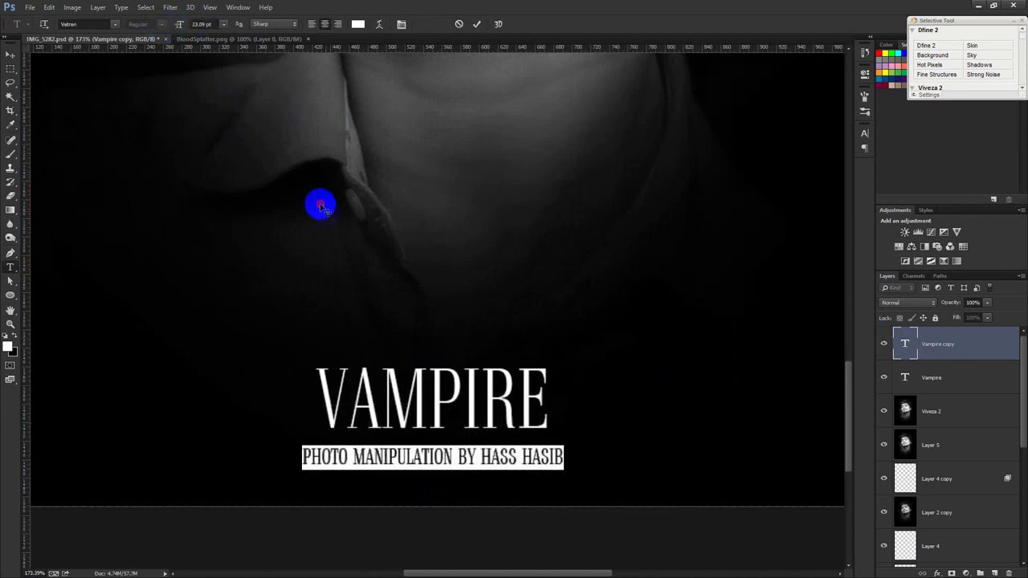
left_click_drag(161, 31, 319, 201)
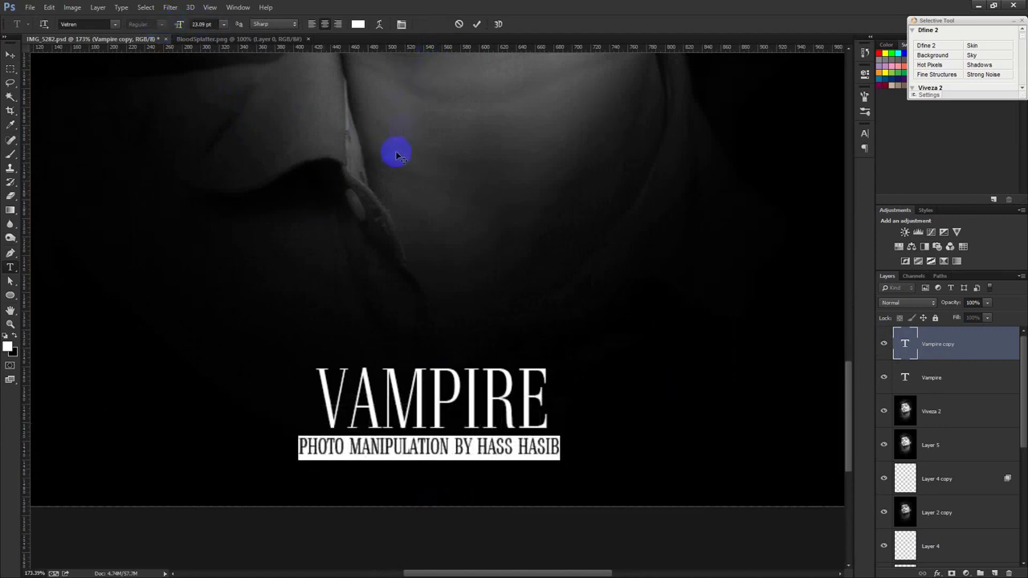
left_click(224, 24)
left_click(224, 149)
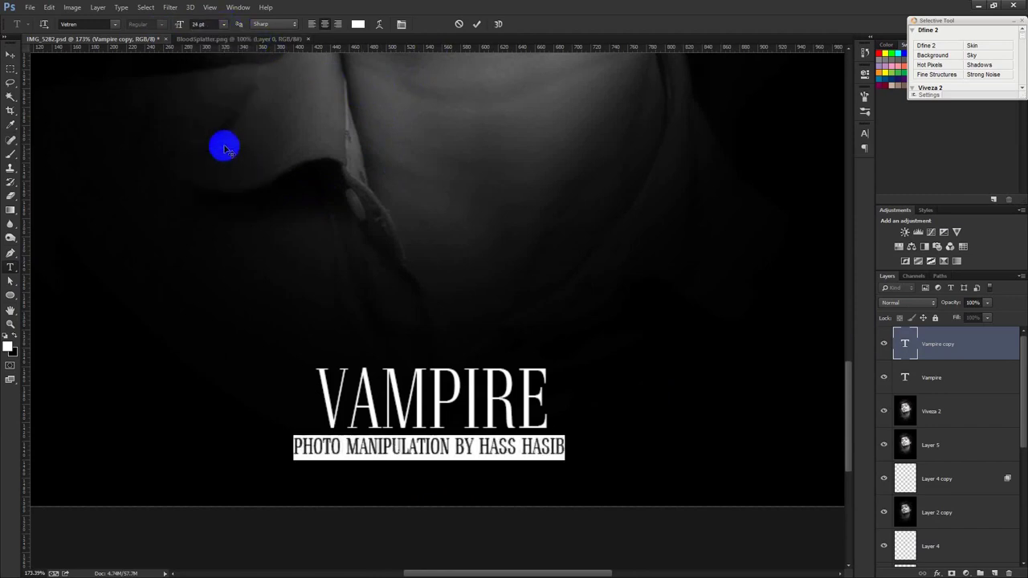
left_click(223, 24)
left_click(222, 136)
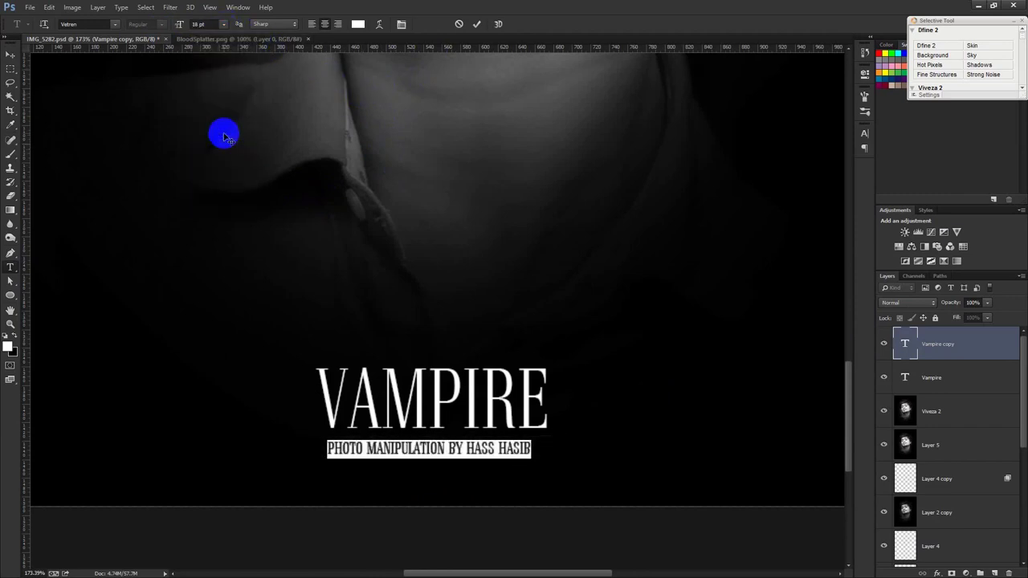
Increase the credit line's tracking, commit it, and centre it horizontally on the canvas
left_click(865, 133)
scroll(822, 166, "up", 2)
scroll(823, 166, "up", 3)
scroll(823, 166, "up", 2)
scroll(823, 166, "up", 2)
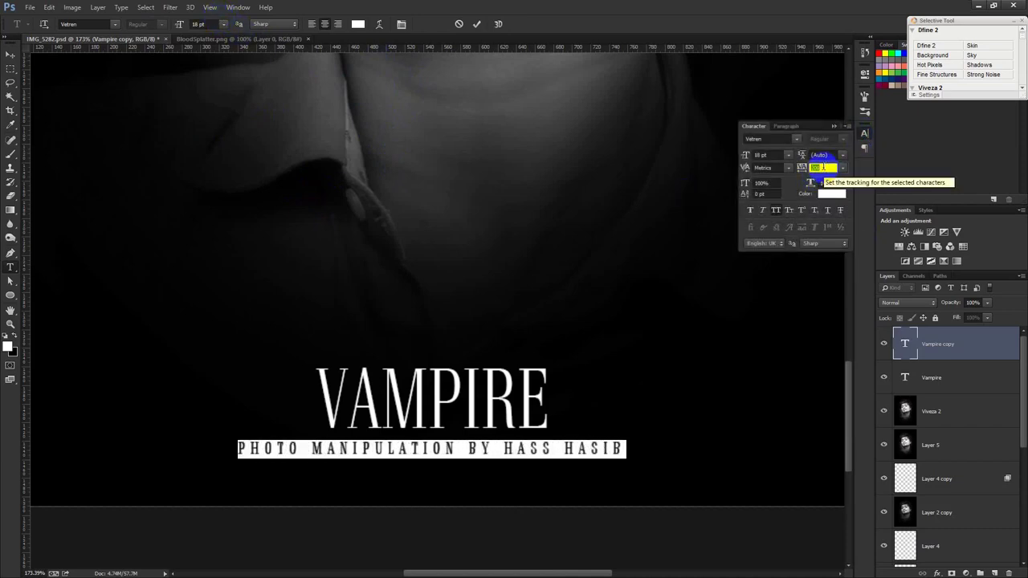
left_click(479, 27)
key("v")
key("ctrl+a")
left_click(269, 27)
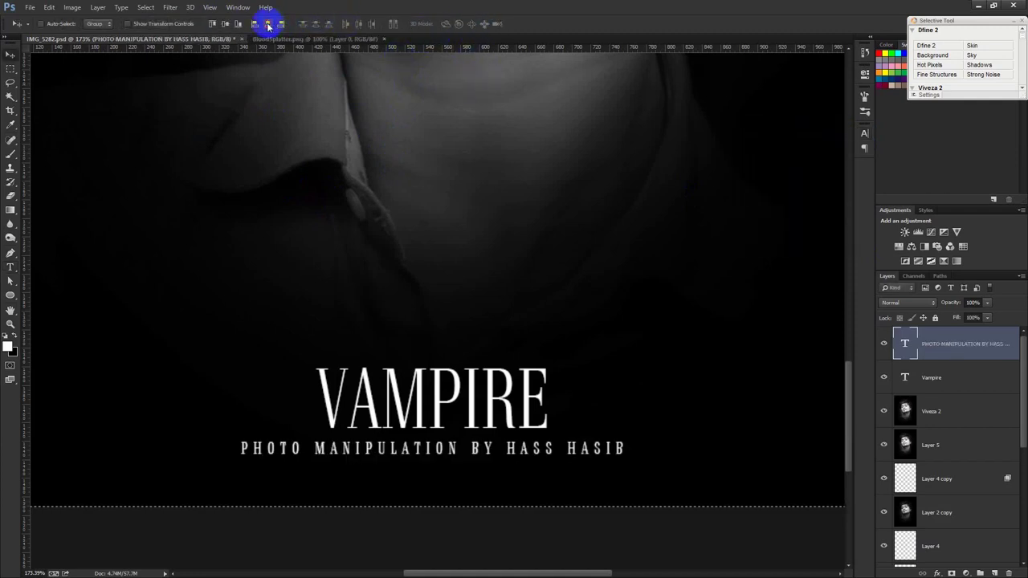
Centre the VAMPIRE title, nudge the credit line up, and move both texts higher
left_click(959, 377)
left_click(268, 25)
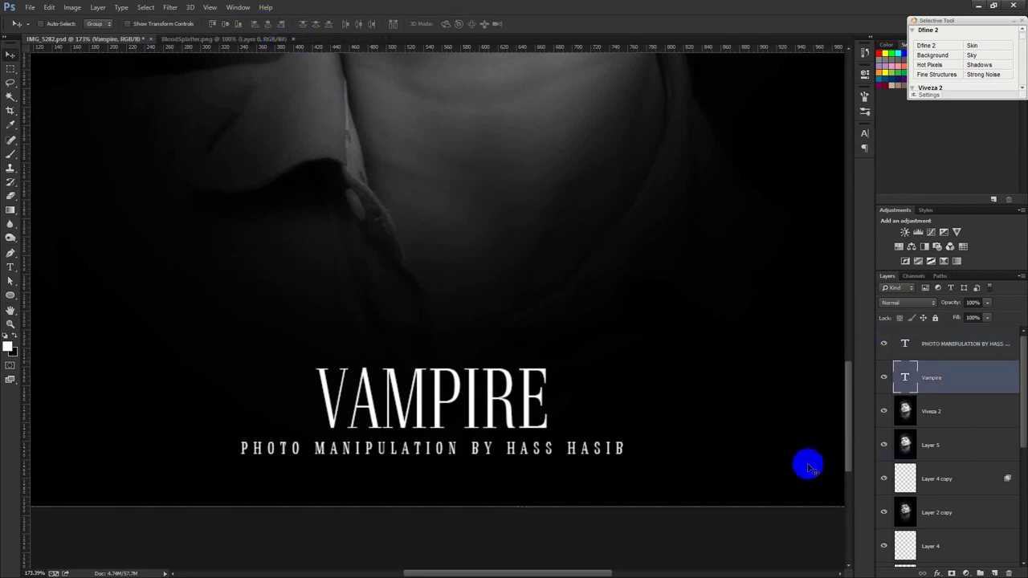
left_click(940, 347)
key("Up")
key("Up")
scroll(580, 424, "down", 5)
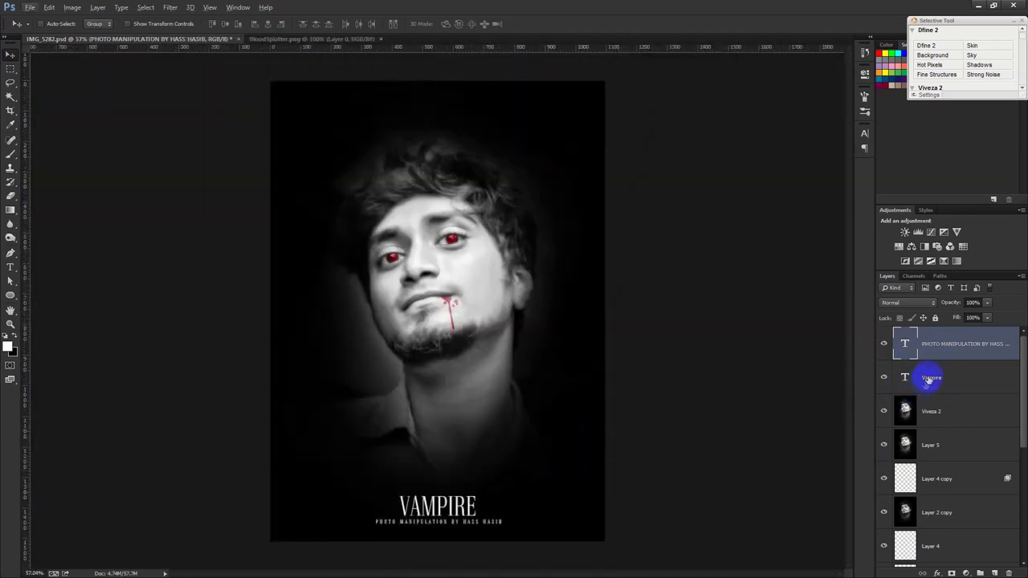
left_click(928, 377, "shift")
mouse_move(558, 515)
left_mouse_down()
mouse_move(569, 112)
mouse_move(619, 502)
mouse_move(579, 487)
left_mouse_up()
Group the two text layers into Group 1 and reduce the credit line's font size
key("ctrl+g")
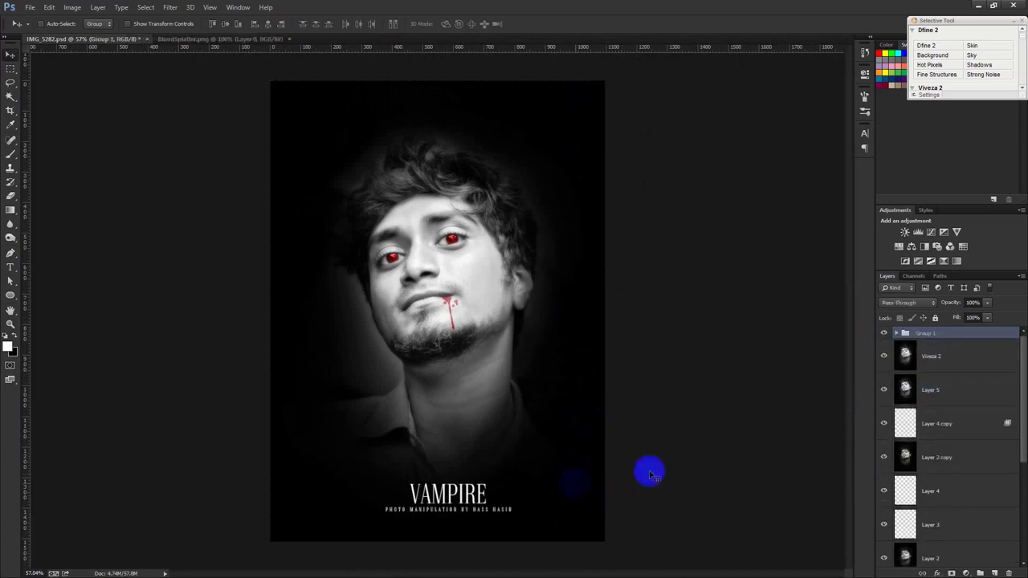
left_click(897, 333)
left_click(918, 354)
double_click(918, 353)
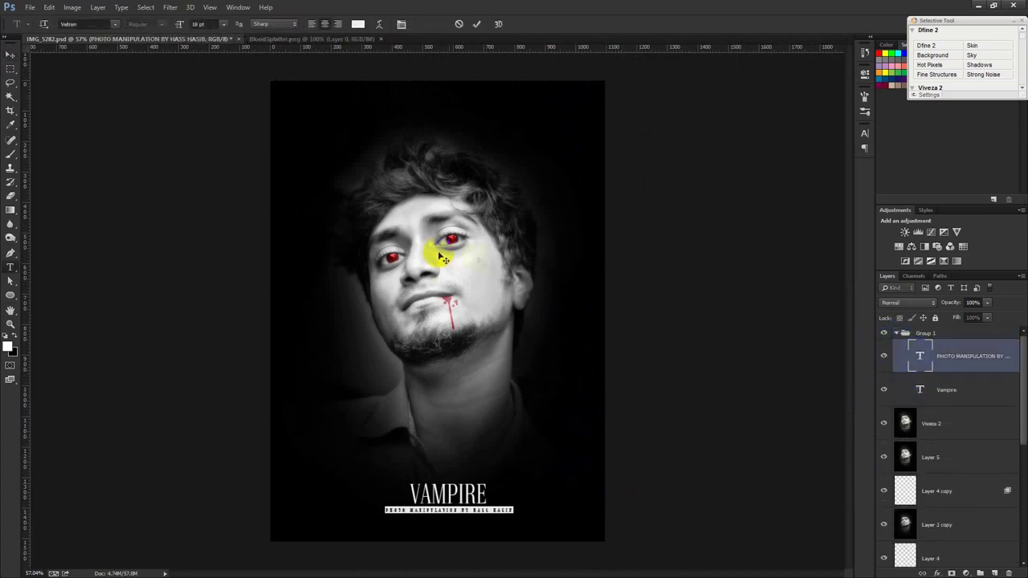
scroll(205, 23, "down", 2)
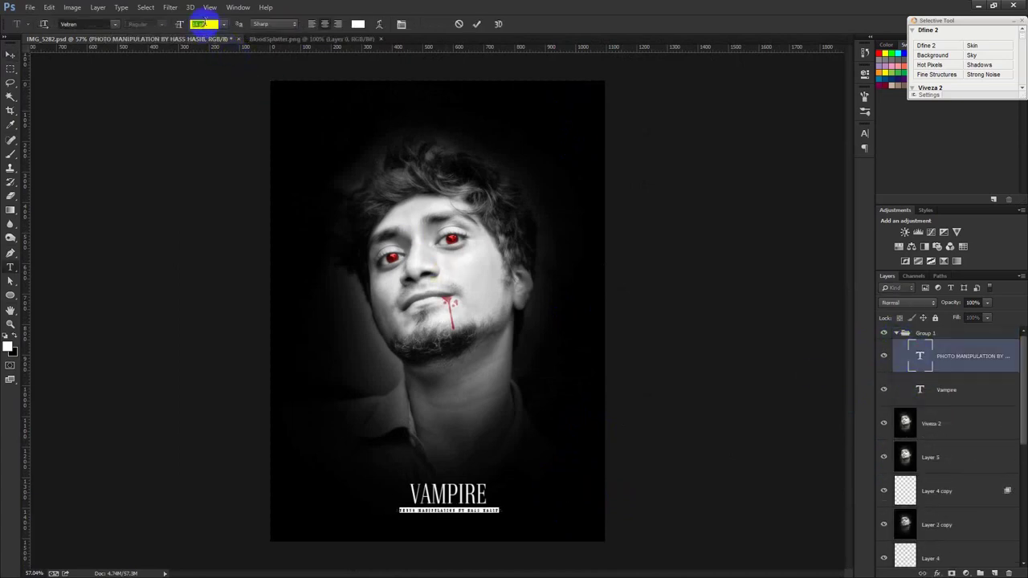
scroll(204, 24, "up", 1)
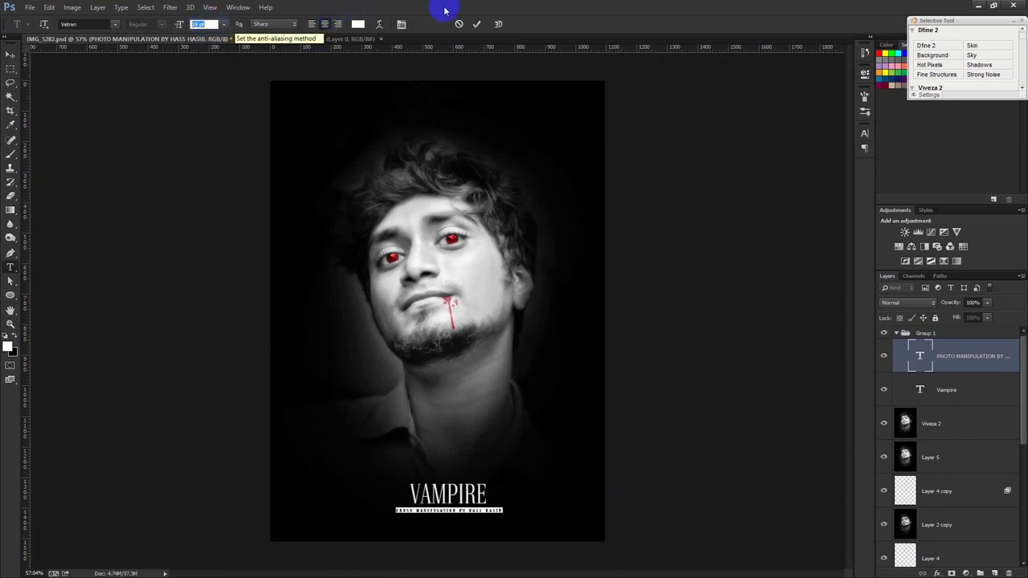
left_click(476, 24)
Centre the credit line and VAMPIRE title horizontally on the canvas, then deselect
key("v")
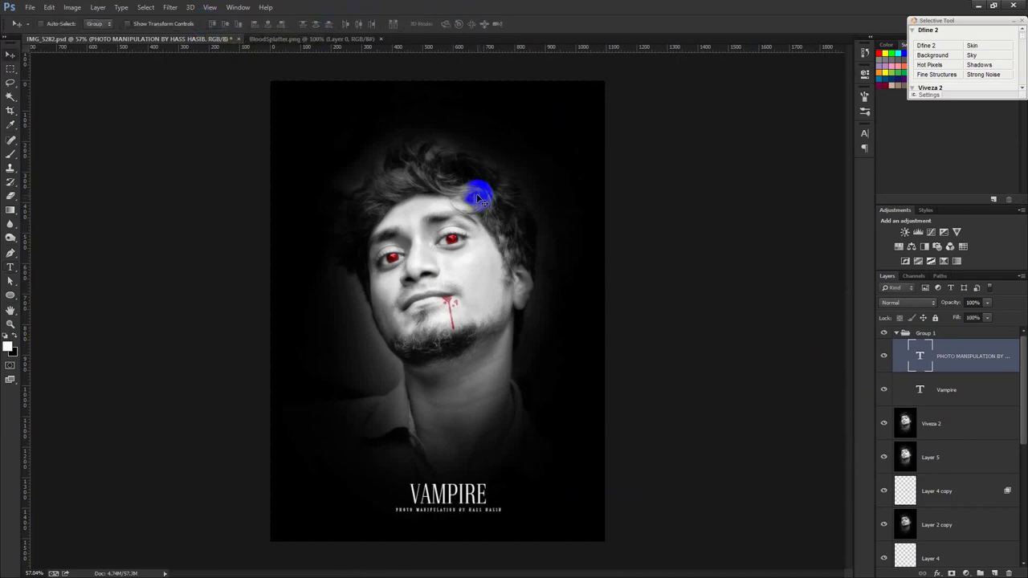
key("ctrl+a")
left_click(267, 23)
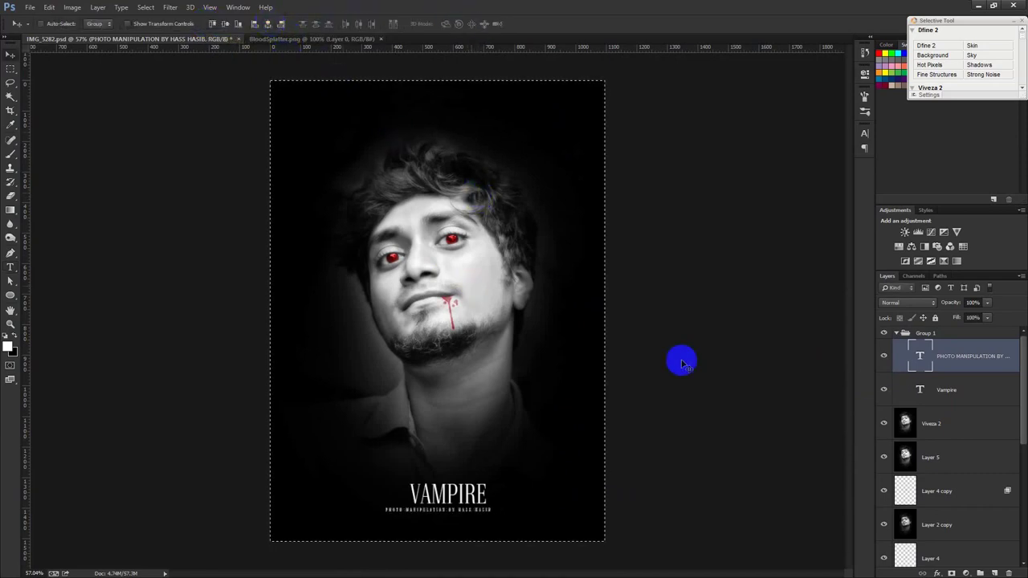
left_click(946, 384)
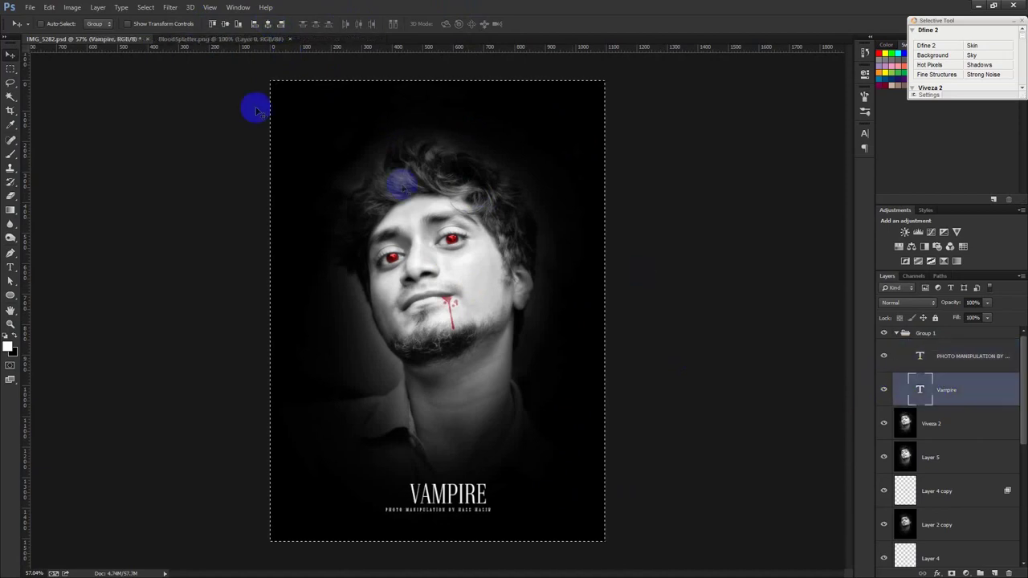
left_click(268, 24)
key("ctrl+d")
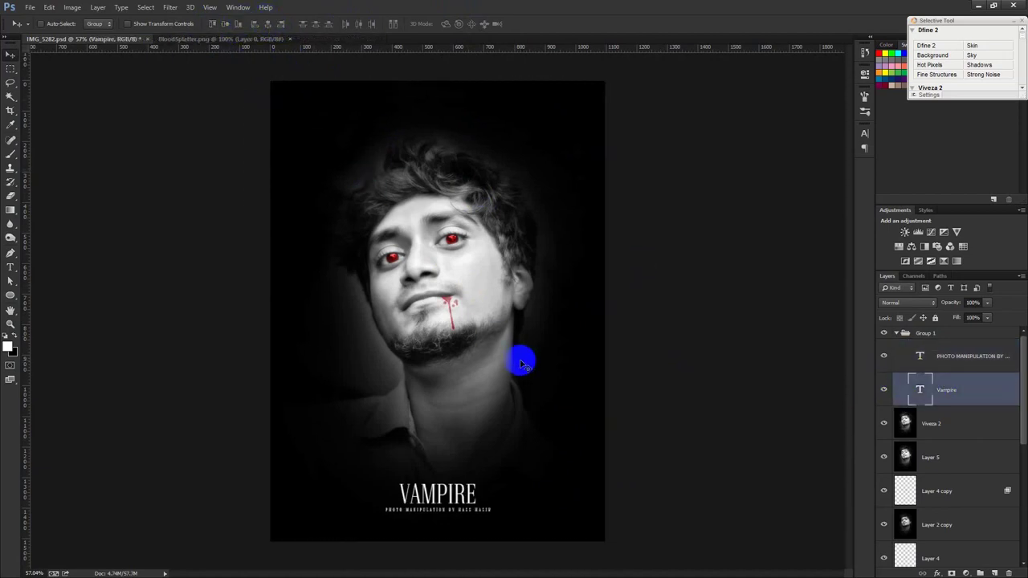
Collapse Group 1 in the Layers panel and keep it selected
scroll(520, 364, "down", 1)
scroll(520, 363, "up", 1)
left_click(947, 351)
left_click(916, 330)
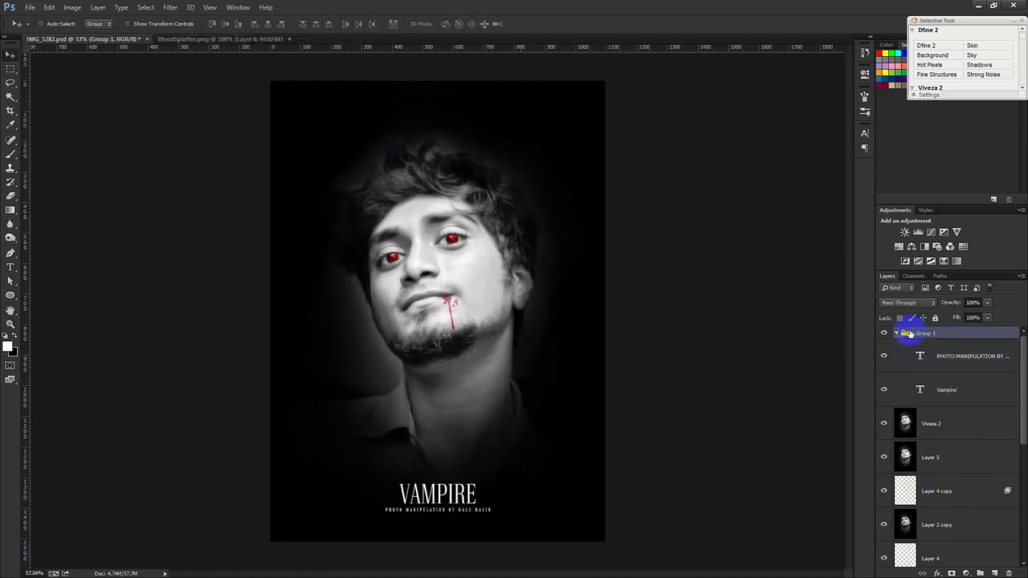
left_click(897, 333)
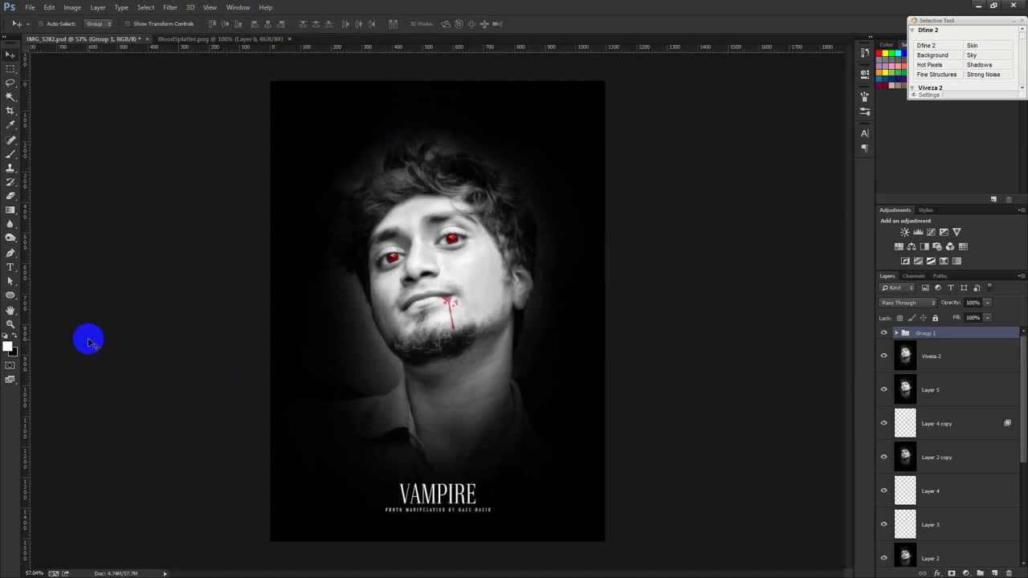
left_click(10, 69)
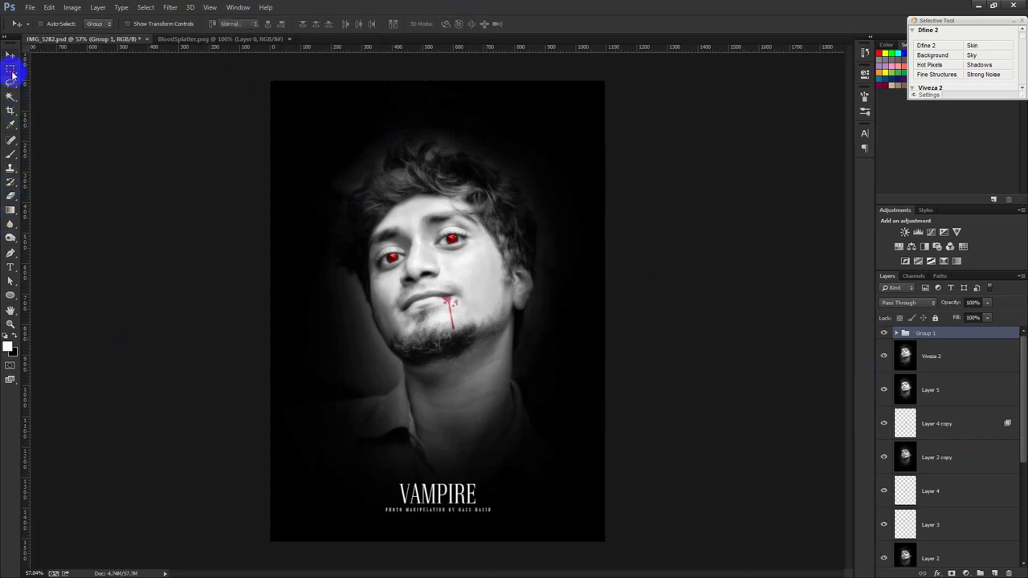
Select the full poster, inset the selection slightly with Transform Selection, and add a new layer
mouse_move(274, 83)
left_mouse_down()
mouse_move(333, 176)
mouse_move(455, 310)
mouse_move(560, 510)
mouse_move(594, 530)
left_mouse_up()
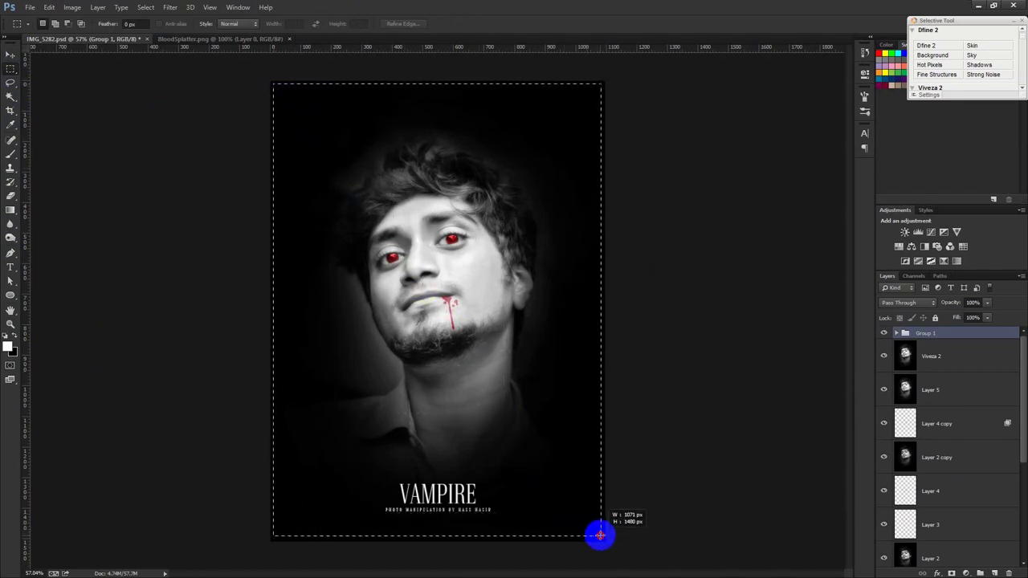
left_click_drag(599, 535, 602, 535)
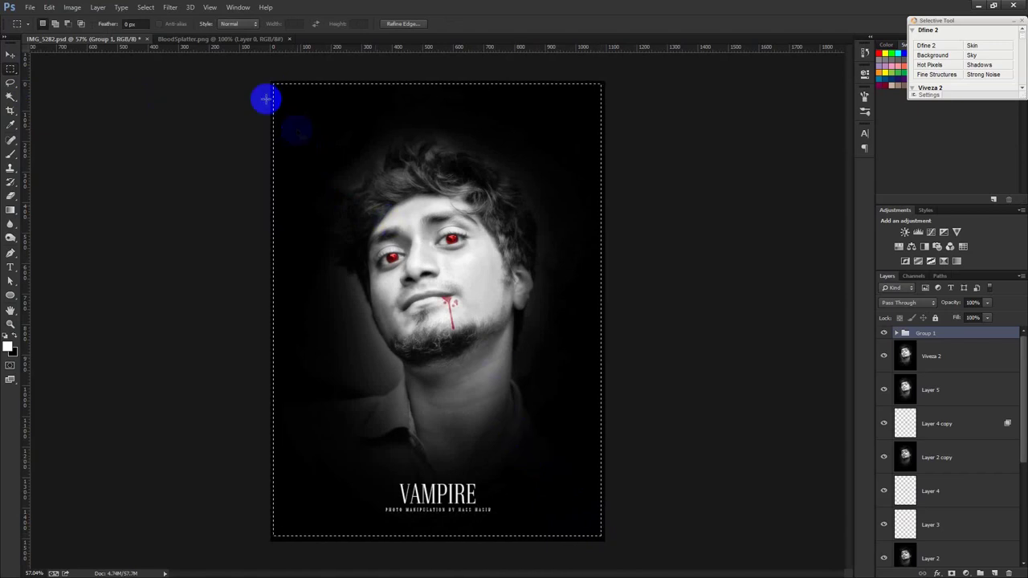
left_click(11, 55)
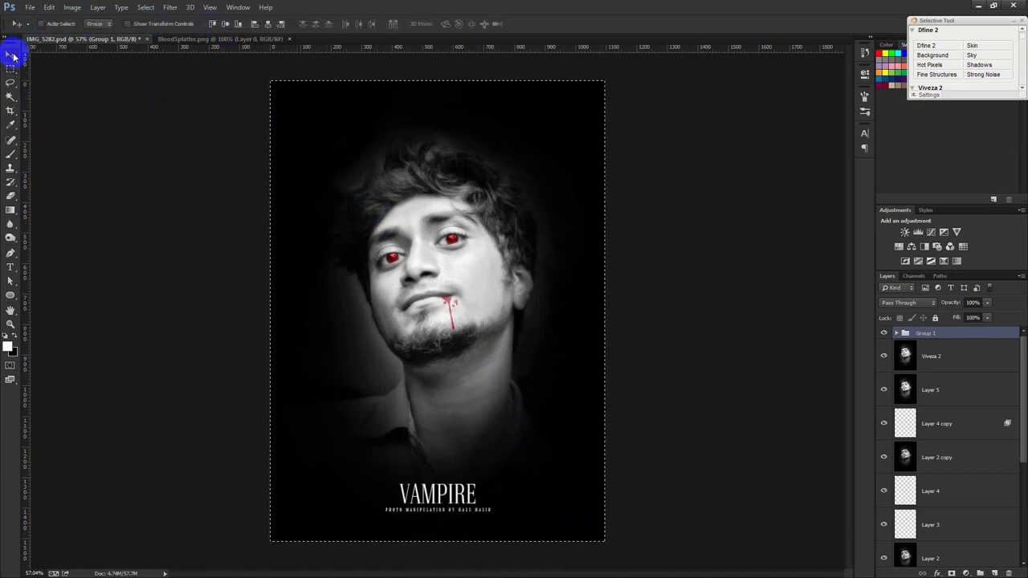
left_click(145, 7)
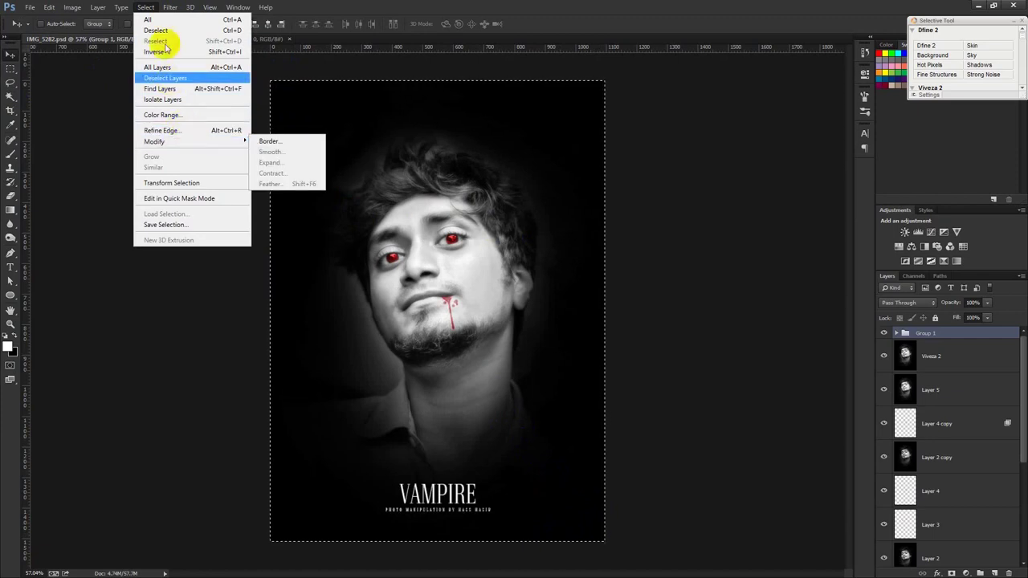
left_click(193, 183)
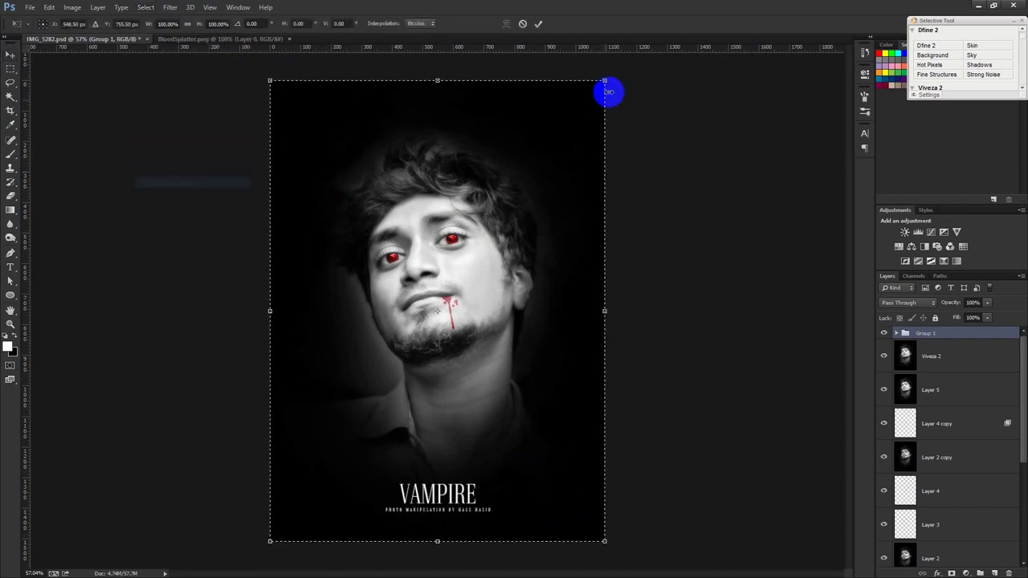
left_click_drag(605, 79, 601, 84)
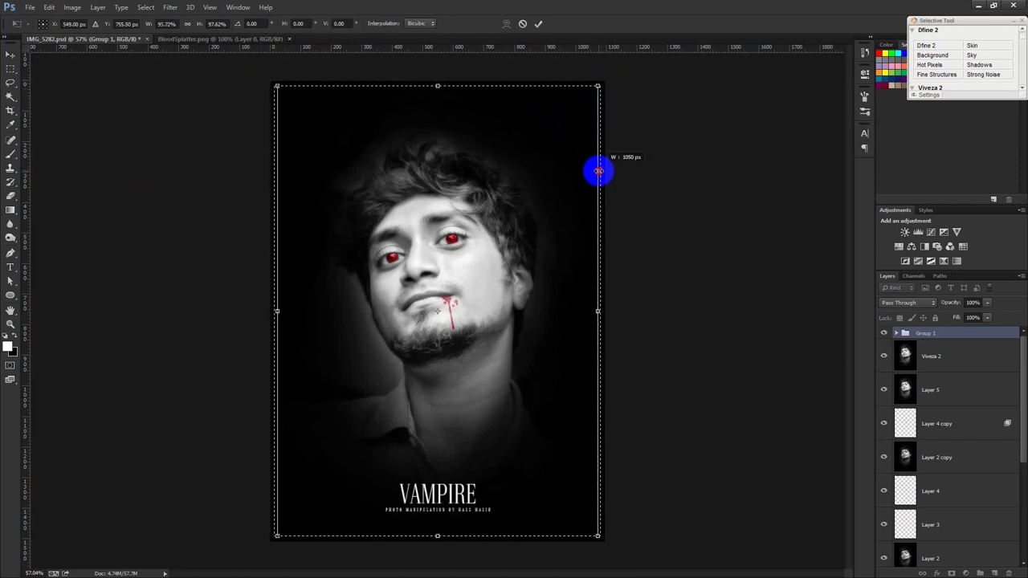
left_click(538, 23)
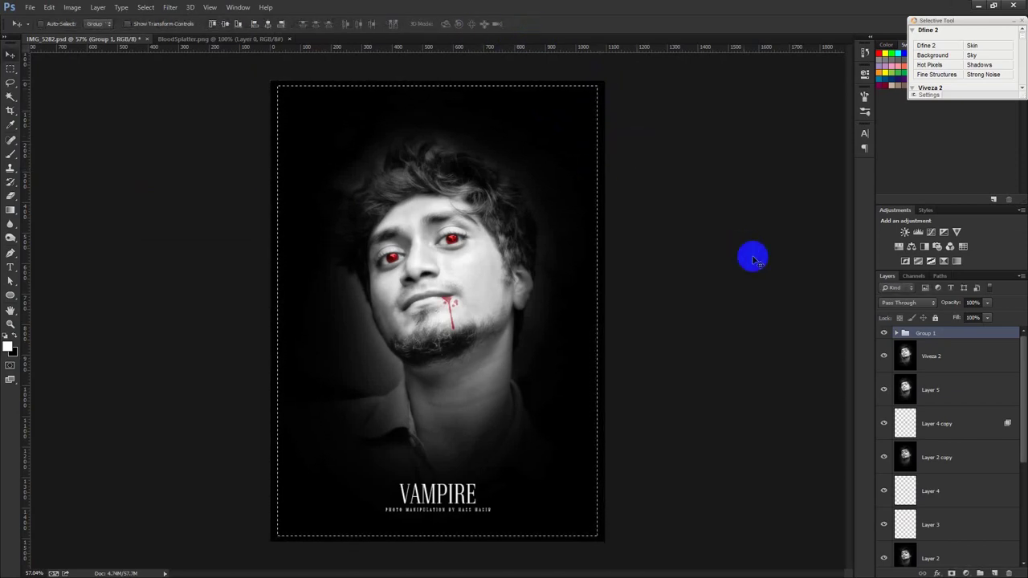
left_click(994, 573)
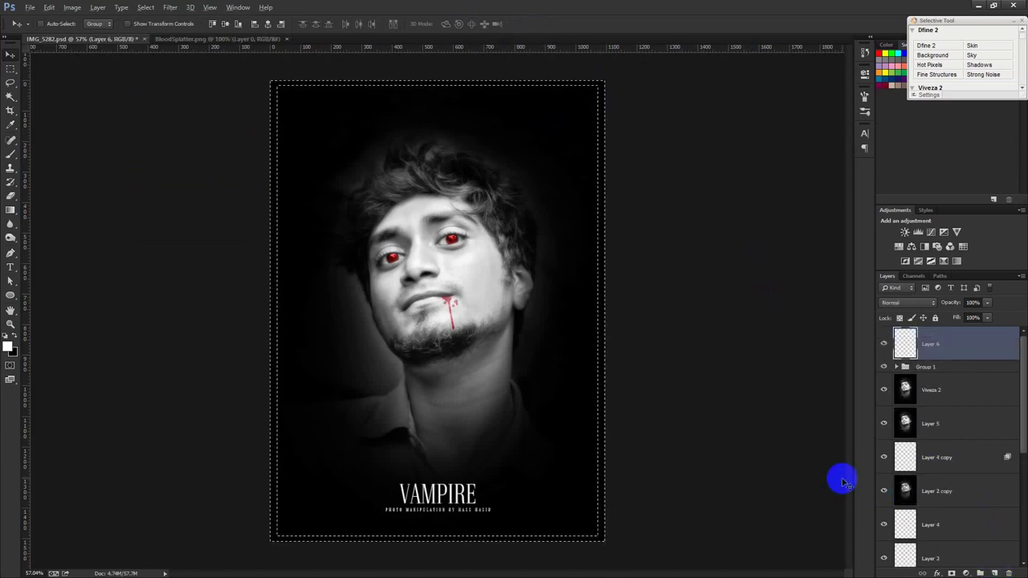
Fill the edge strip with white on Layer 6, deselect, and lower its opacity to 60%
key("alt+BackSpace")
key("ctrl+d")
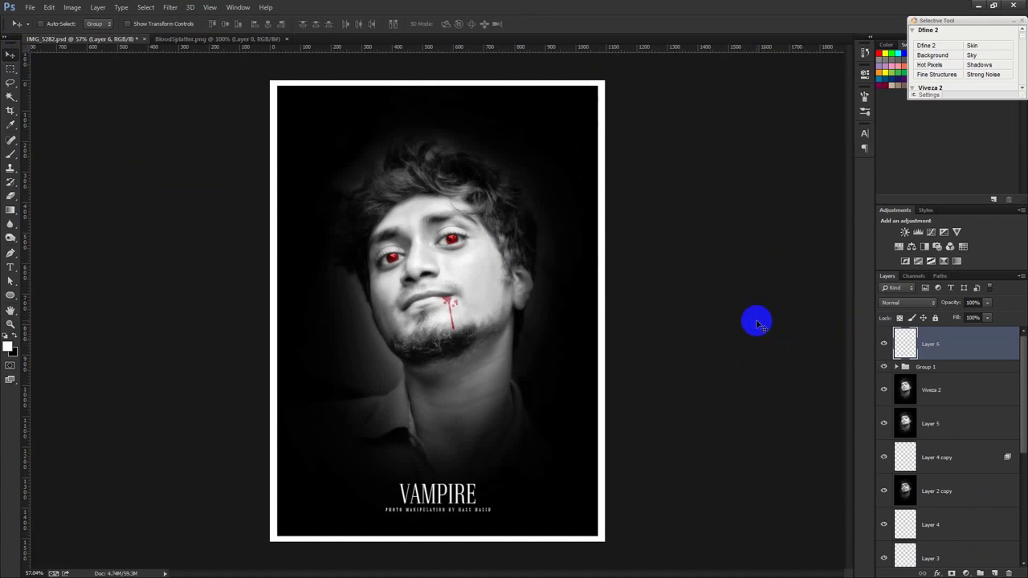
left_click(933, 304)
type("60")
key("Return")
left_click_drag(934, 304, 1017, 294)
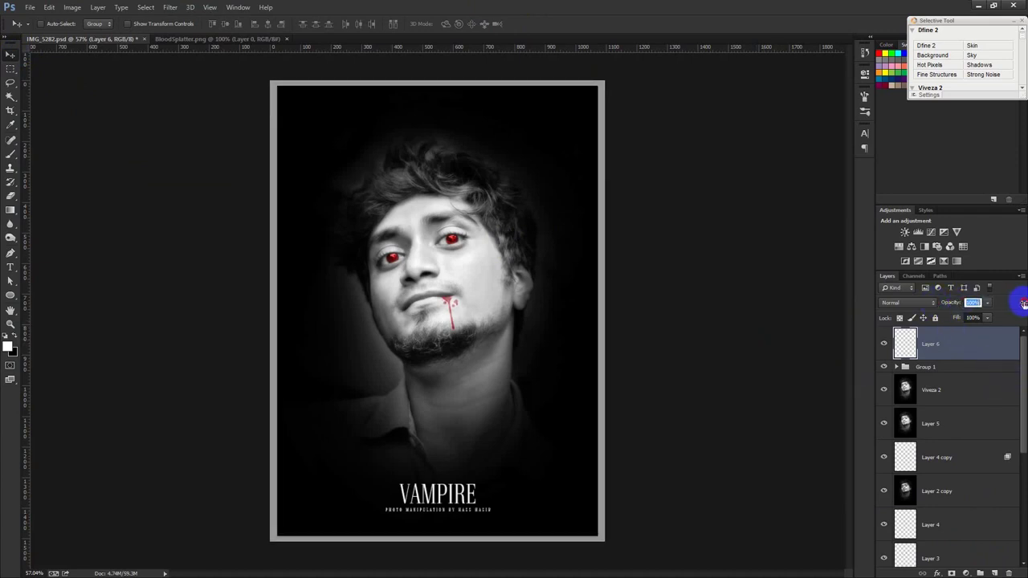